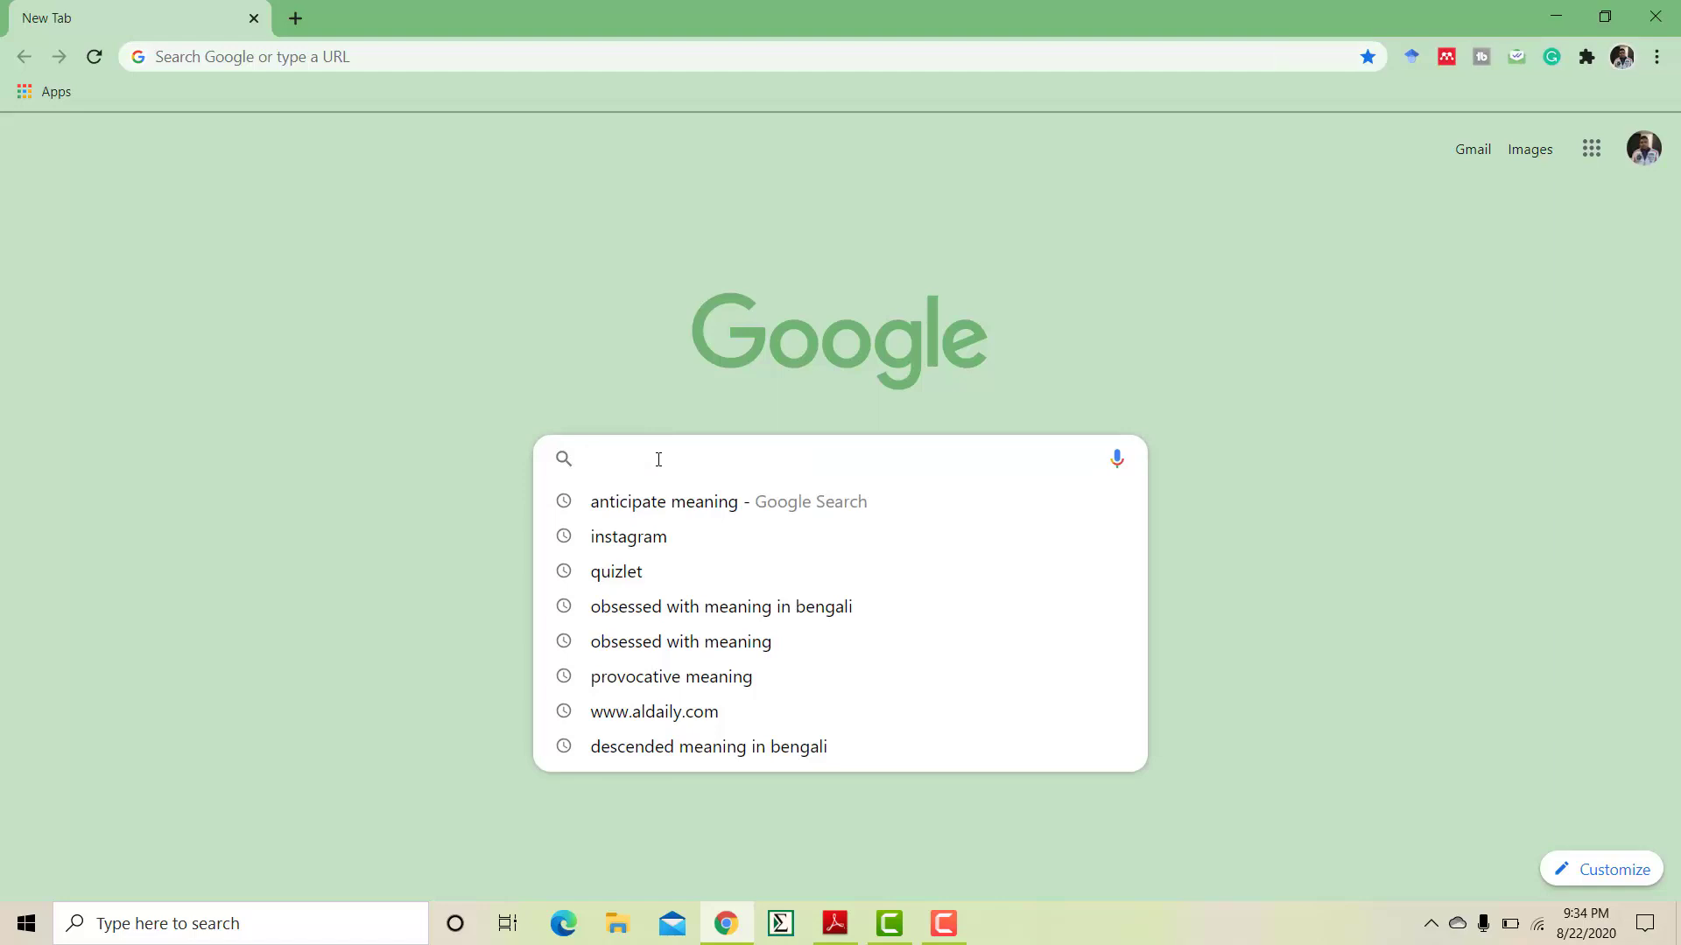
- Search Google for quizlet.com and open the main Quizlet website from the results
type("quiz")
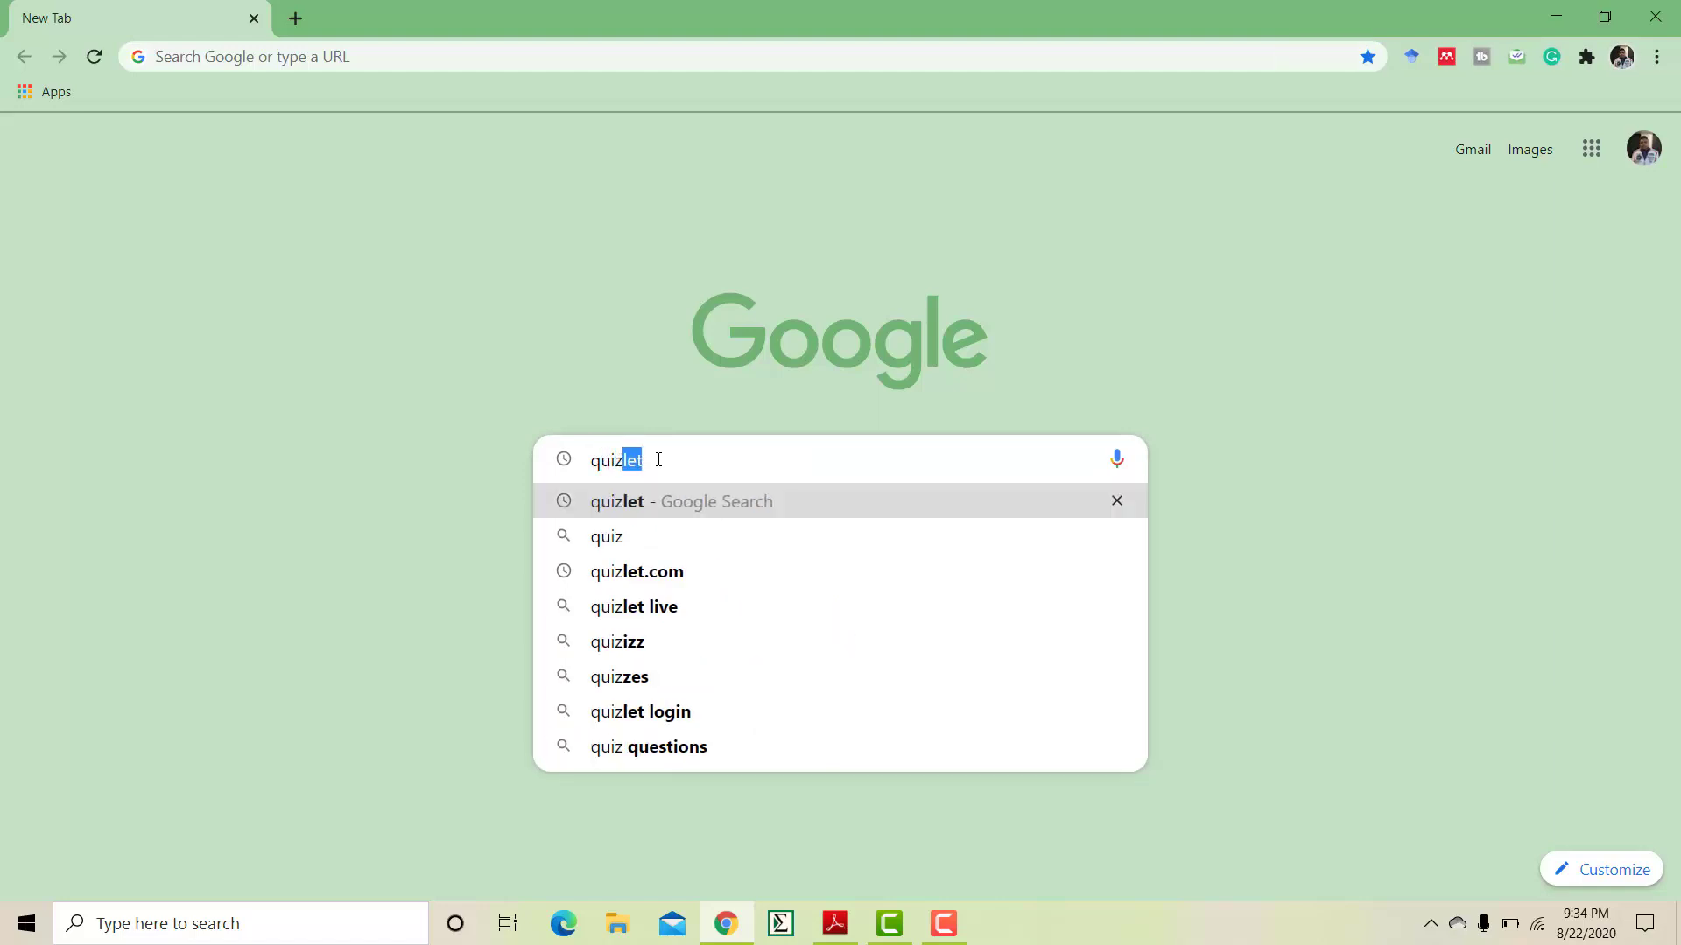
type("let")
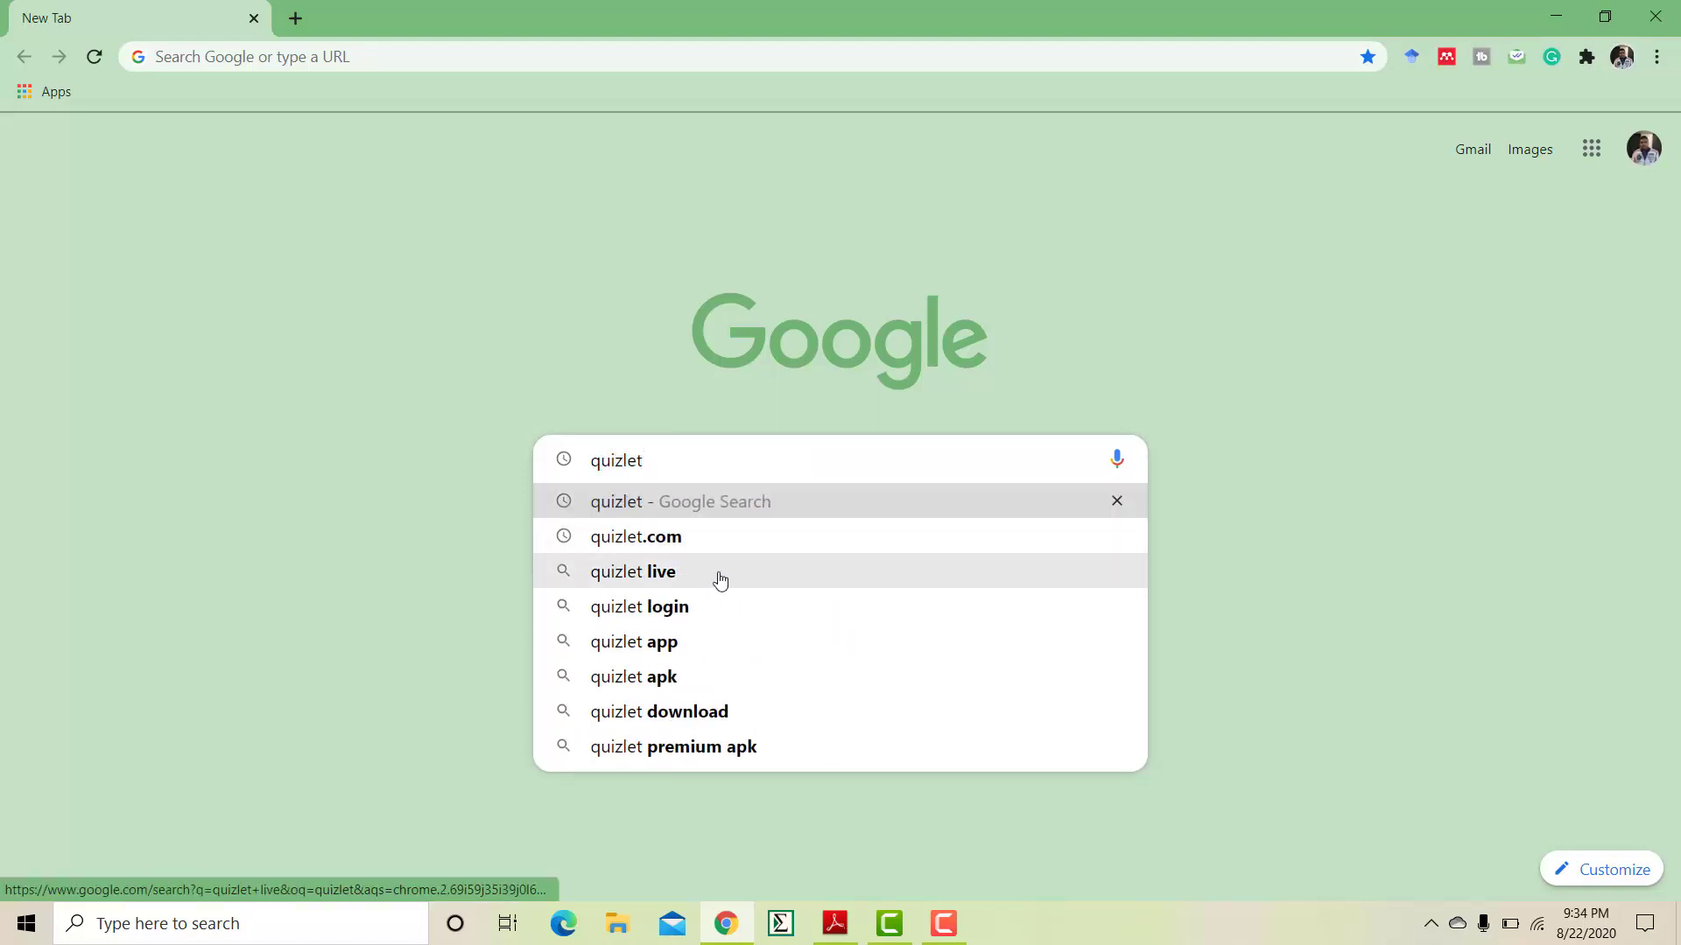
left_click(718, 544)
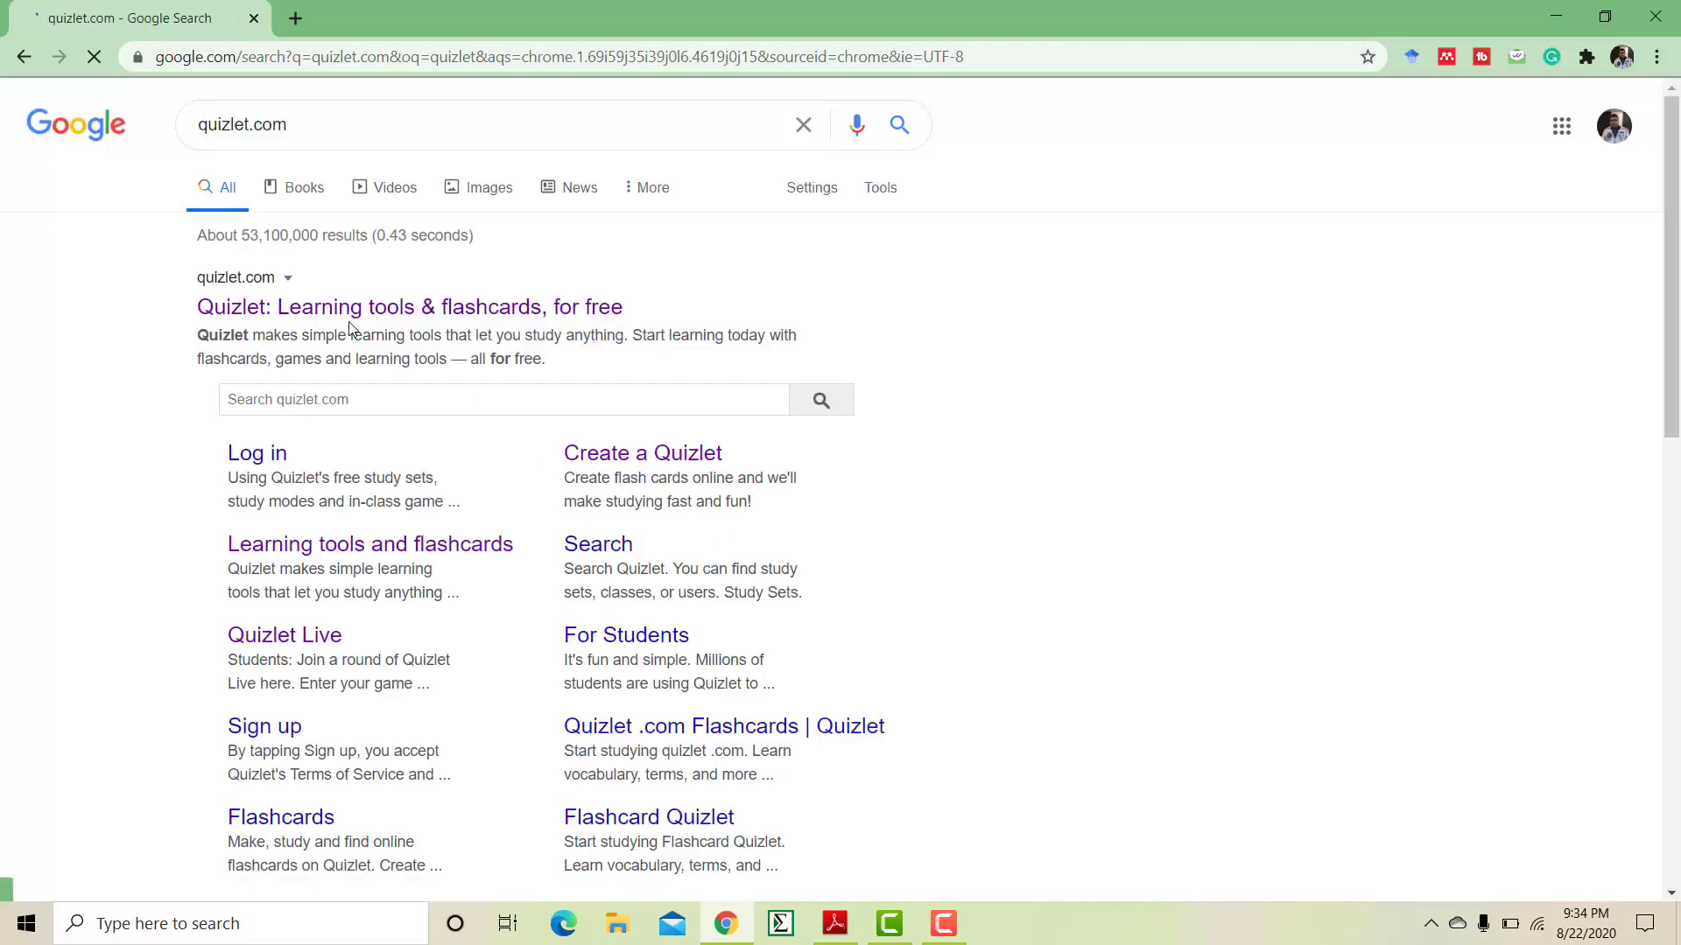
scroll(177, 455, "down", 5)
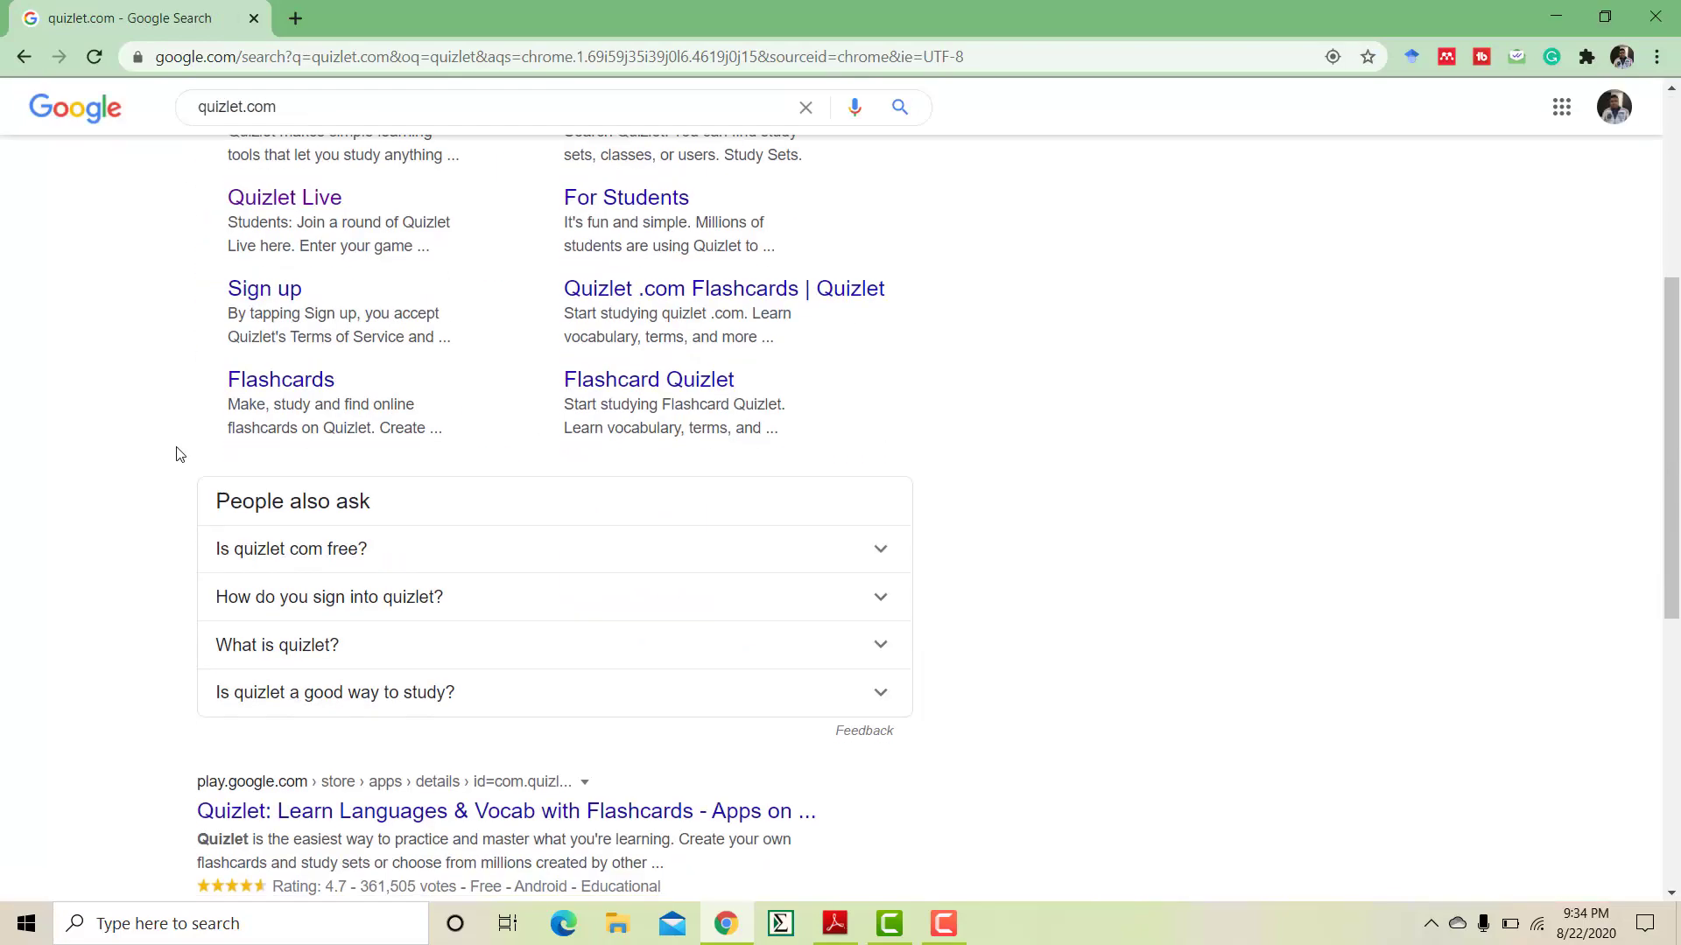
scroll(188, 394, "up", 5)
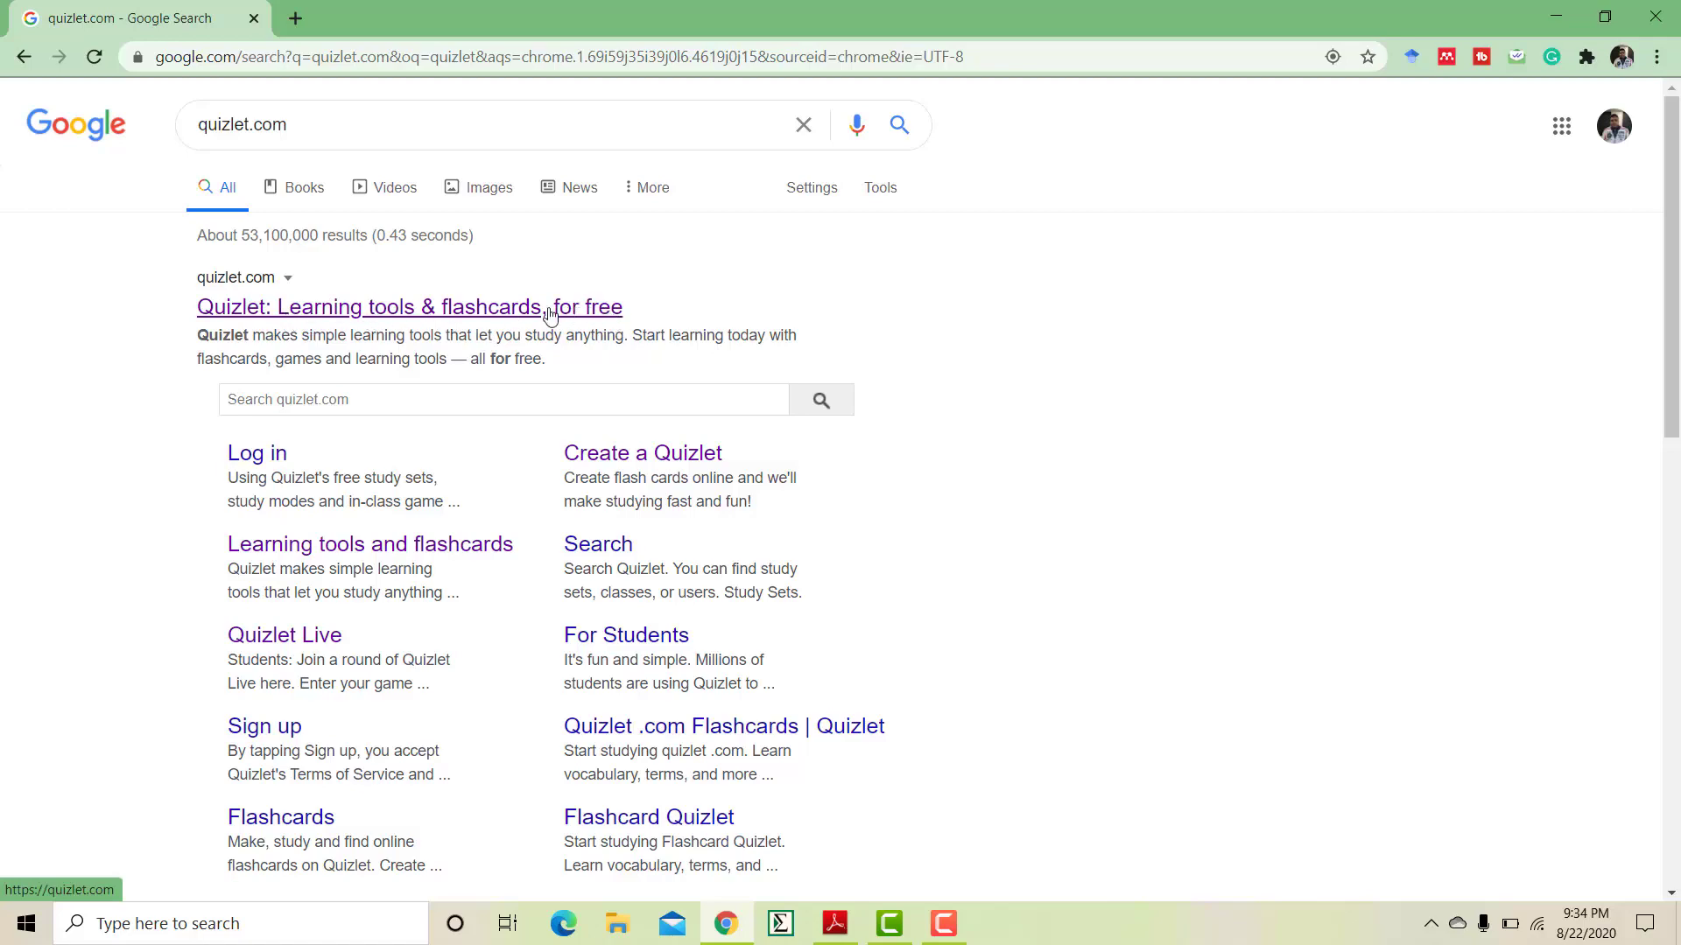
scroll(334, 371, "down", 2)
scroll(337, 216, "up", 1)
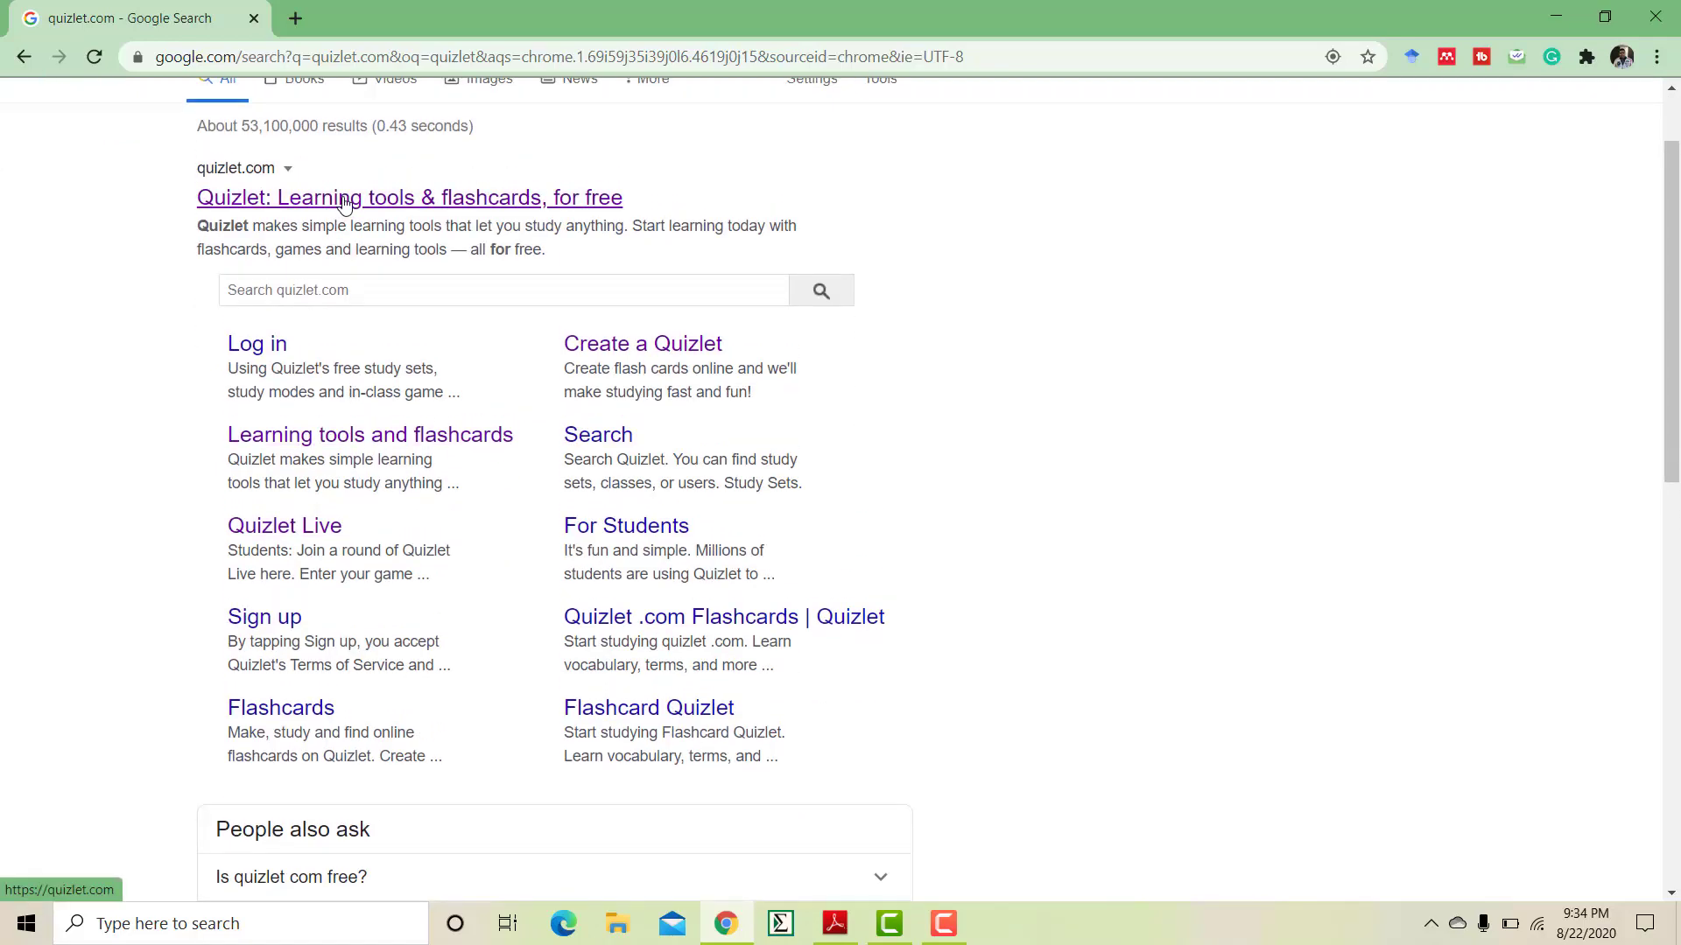
left_click(343, 200)
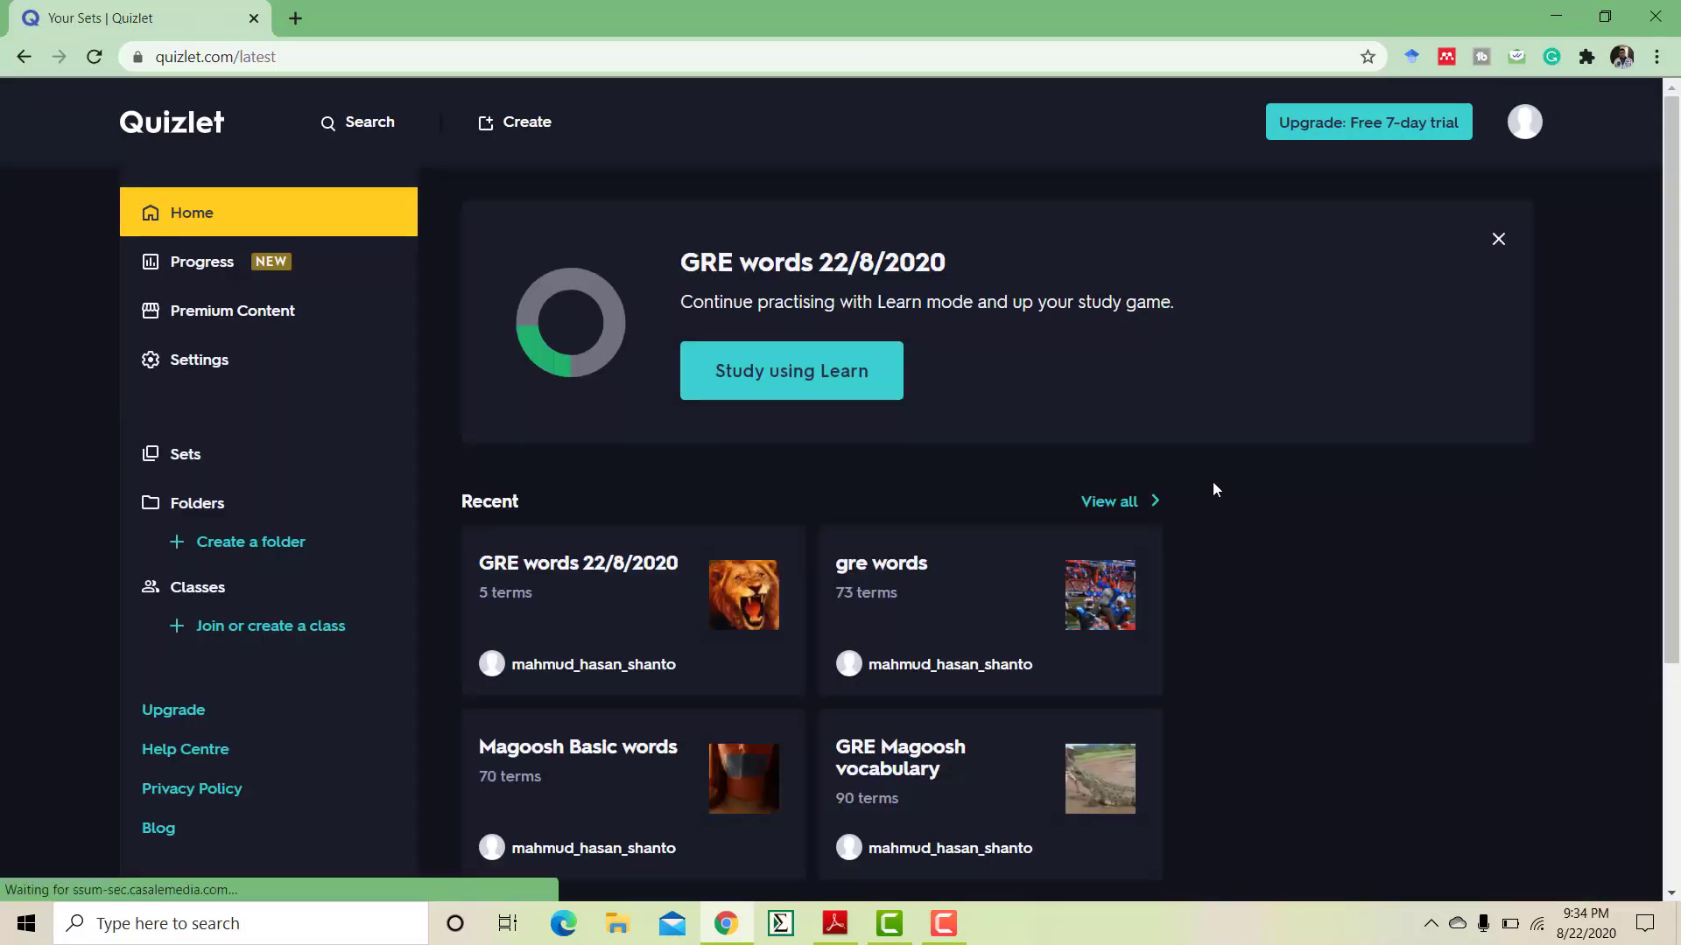
- Look over the recent sets on the Quizlet home page and start creating a new study set
scroll(1213, 489, "down", 4)
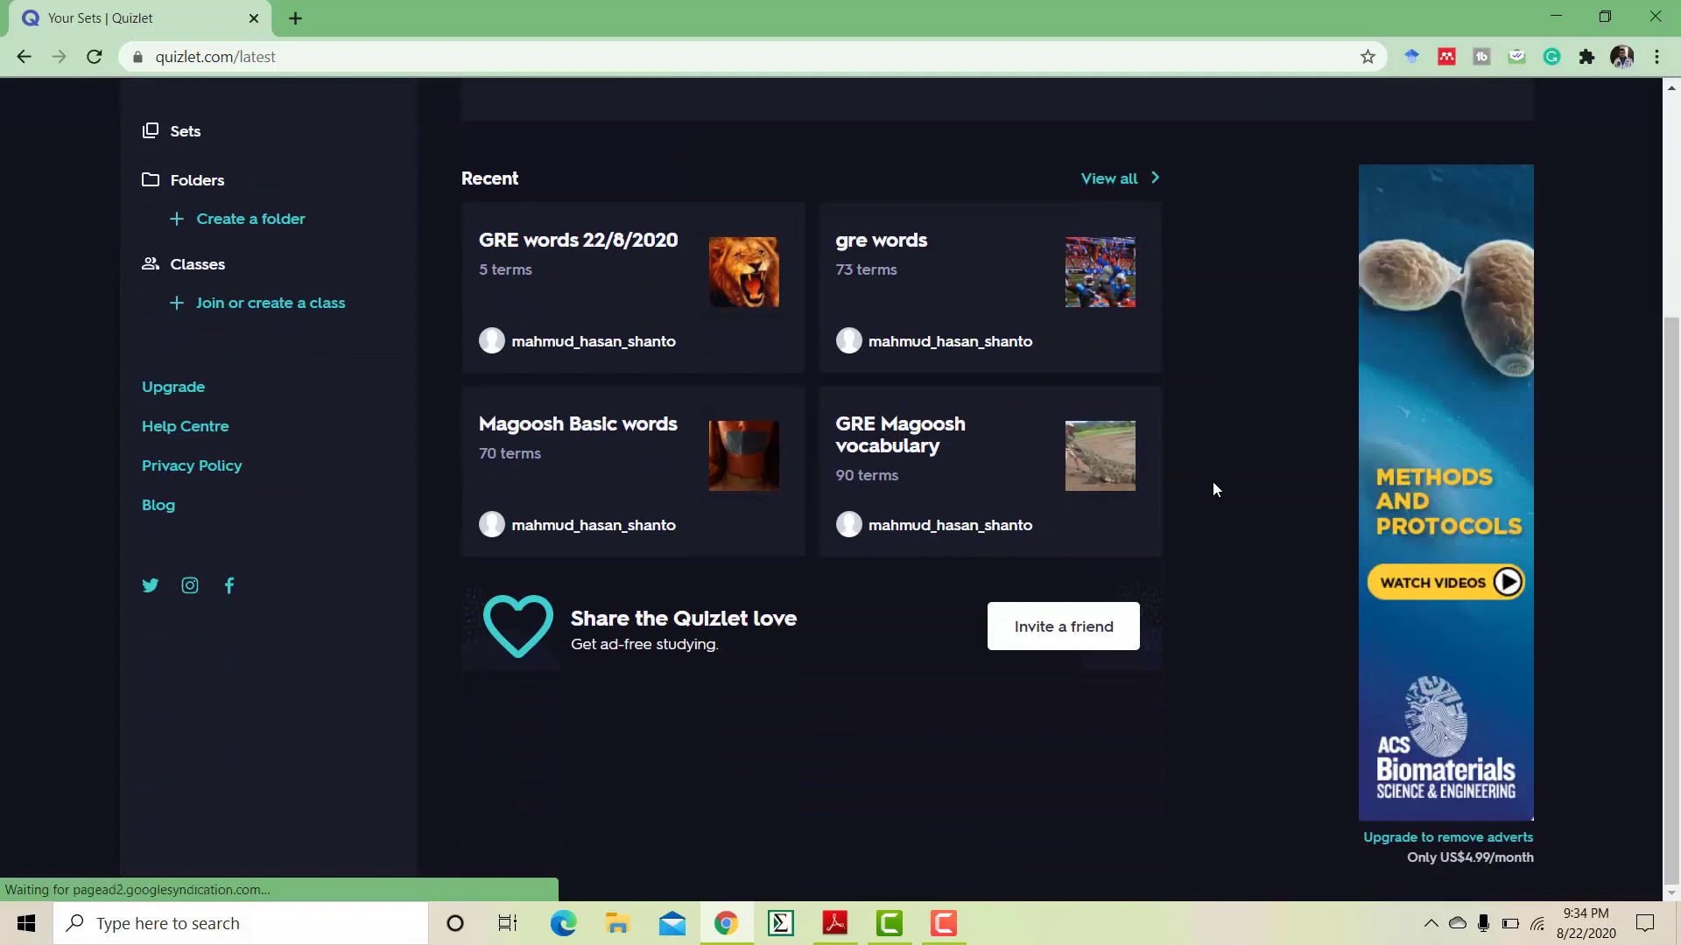
scroll(1213, 488, "up", 4)
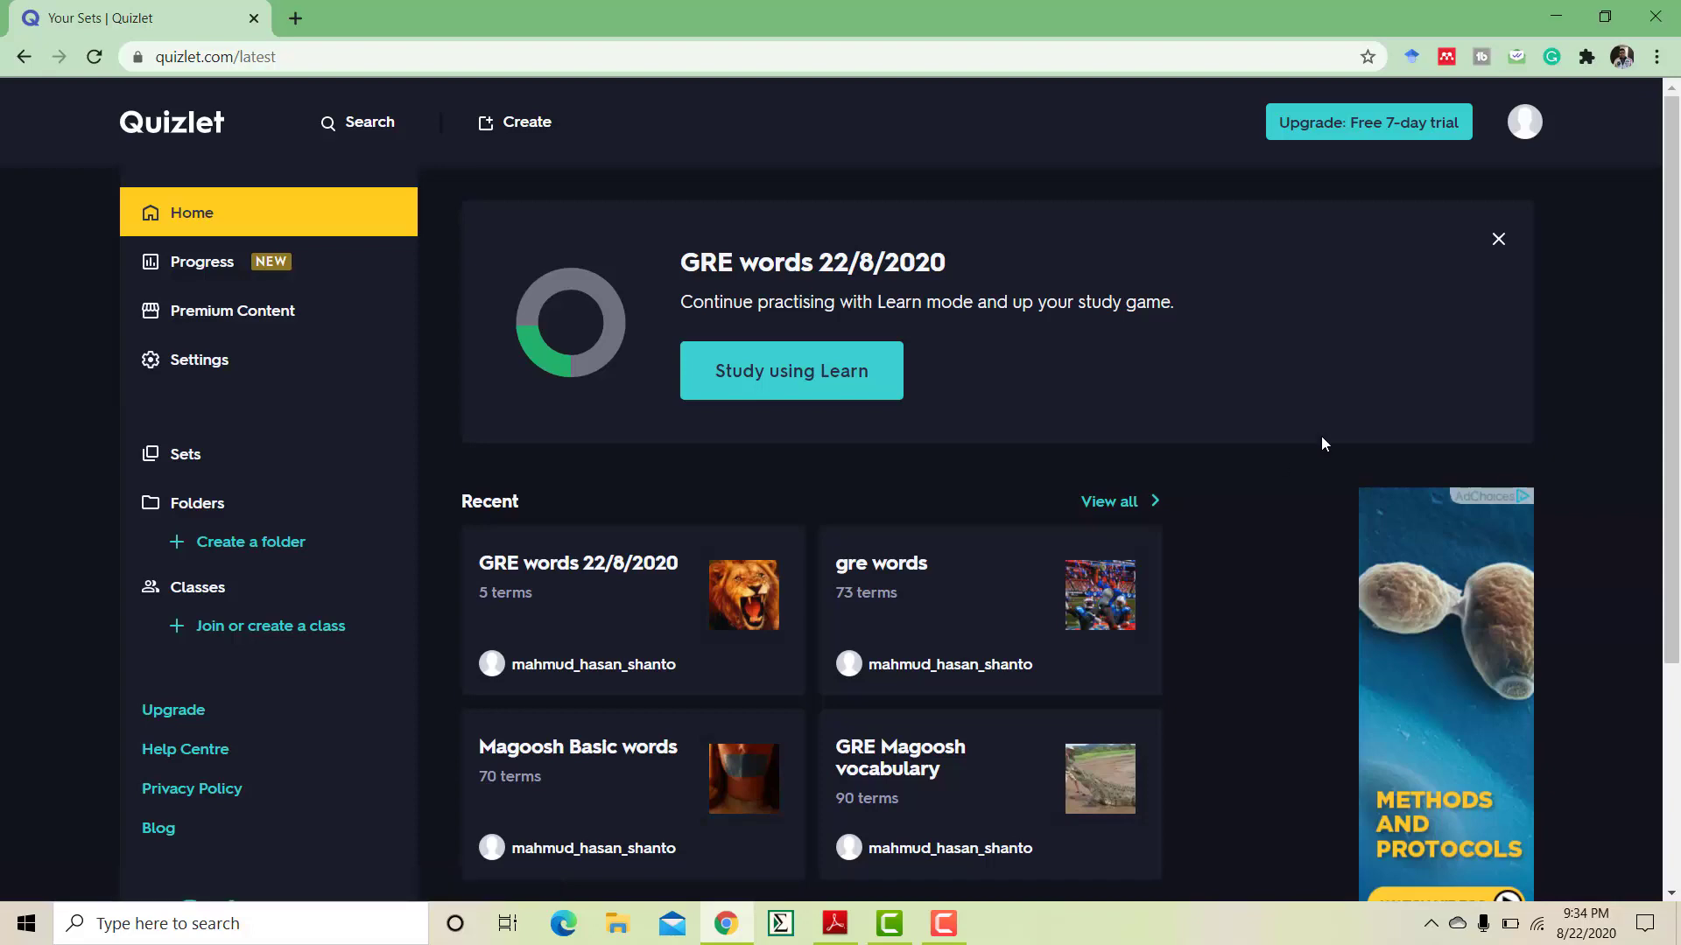
scroll(612, 560, "down", 3)
scroll(733, 696, "down", 1)
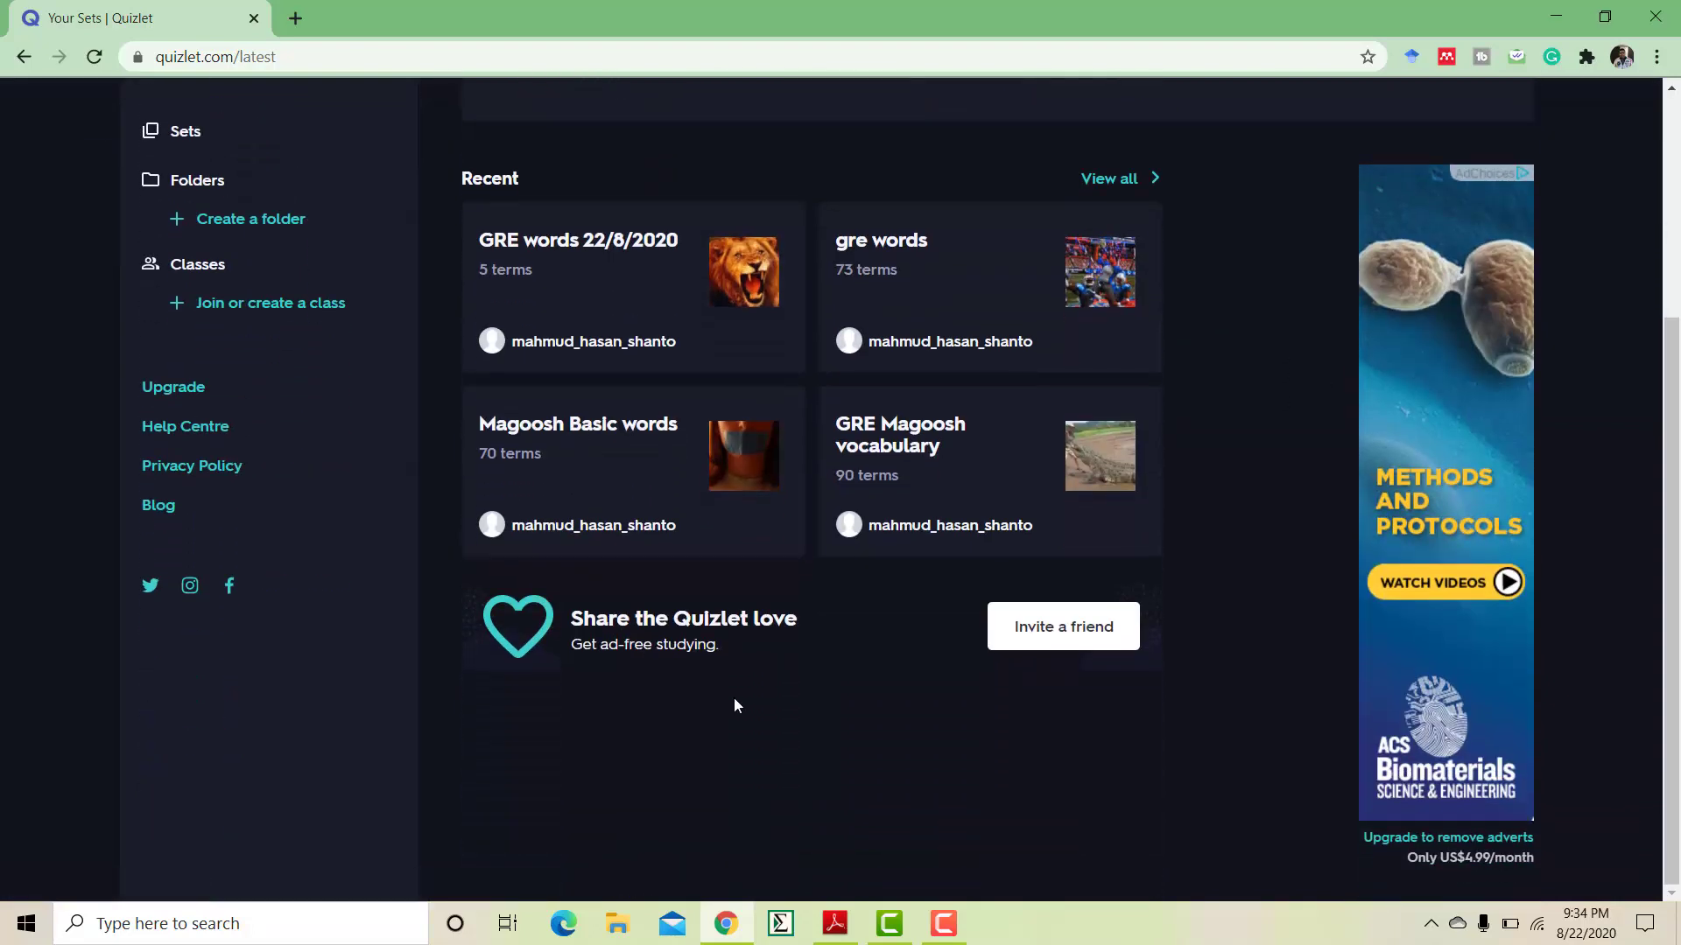
scroll(764, 697, "up", 4)
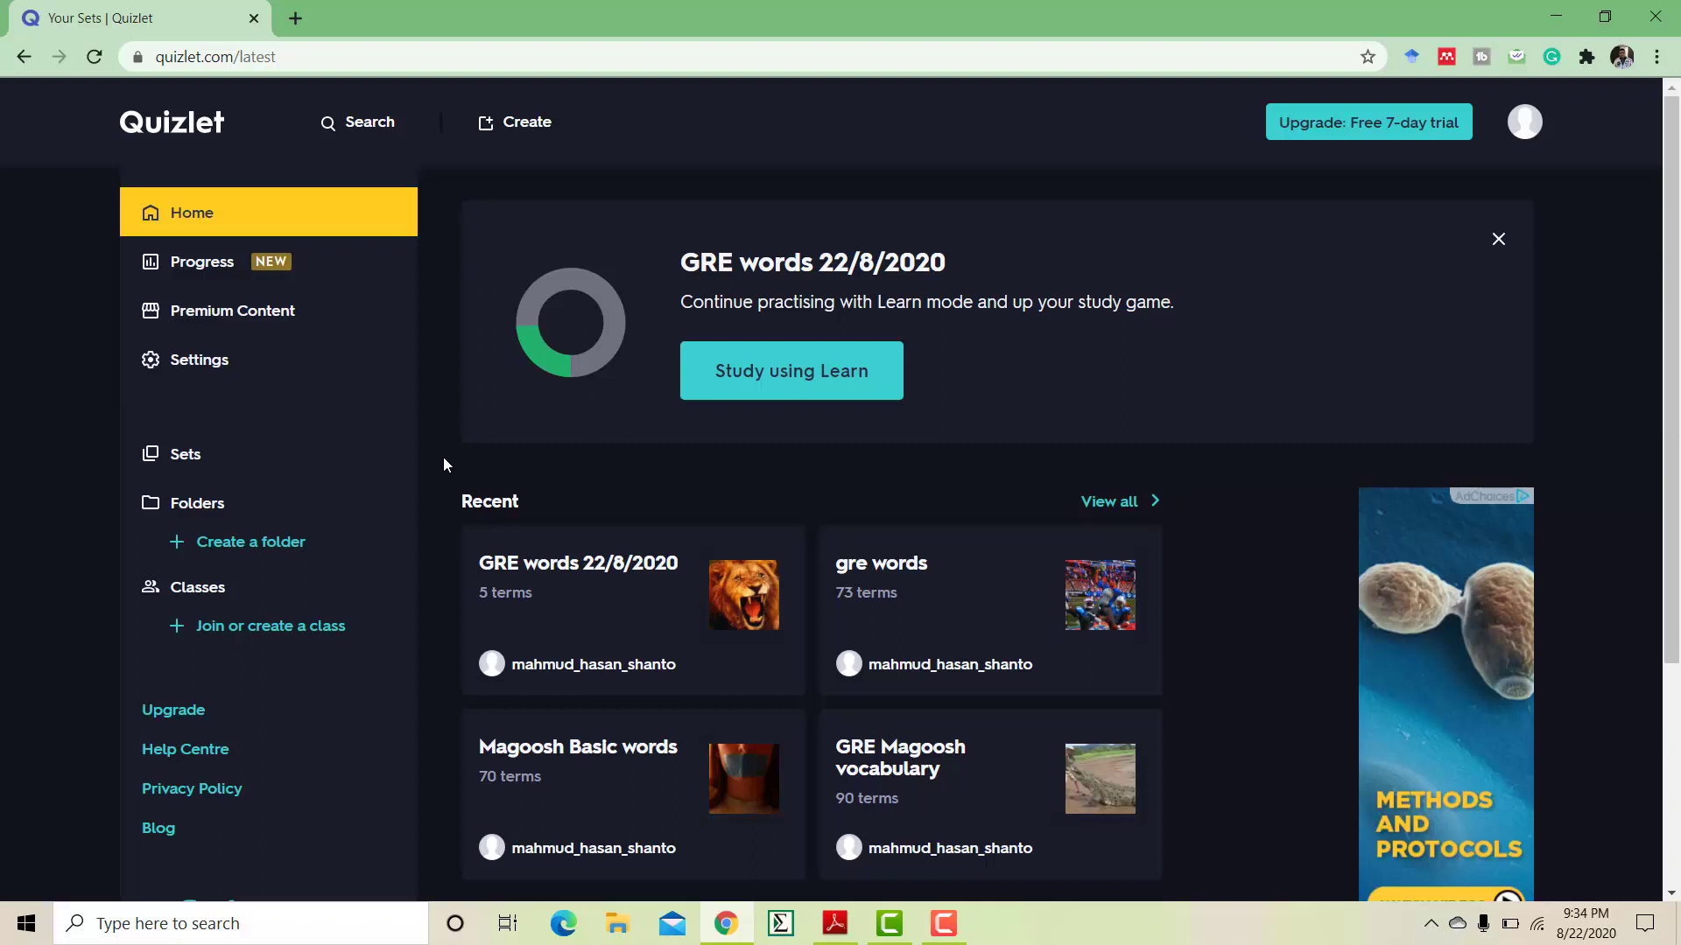
left_click(532, 122)
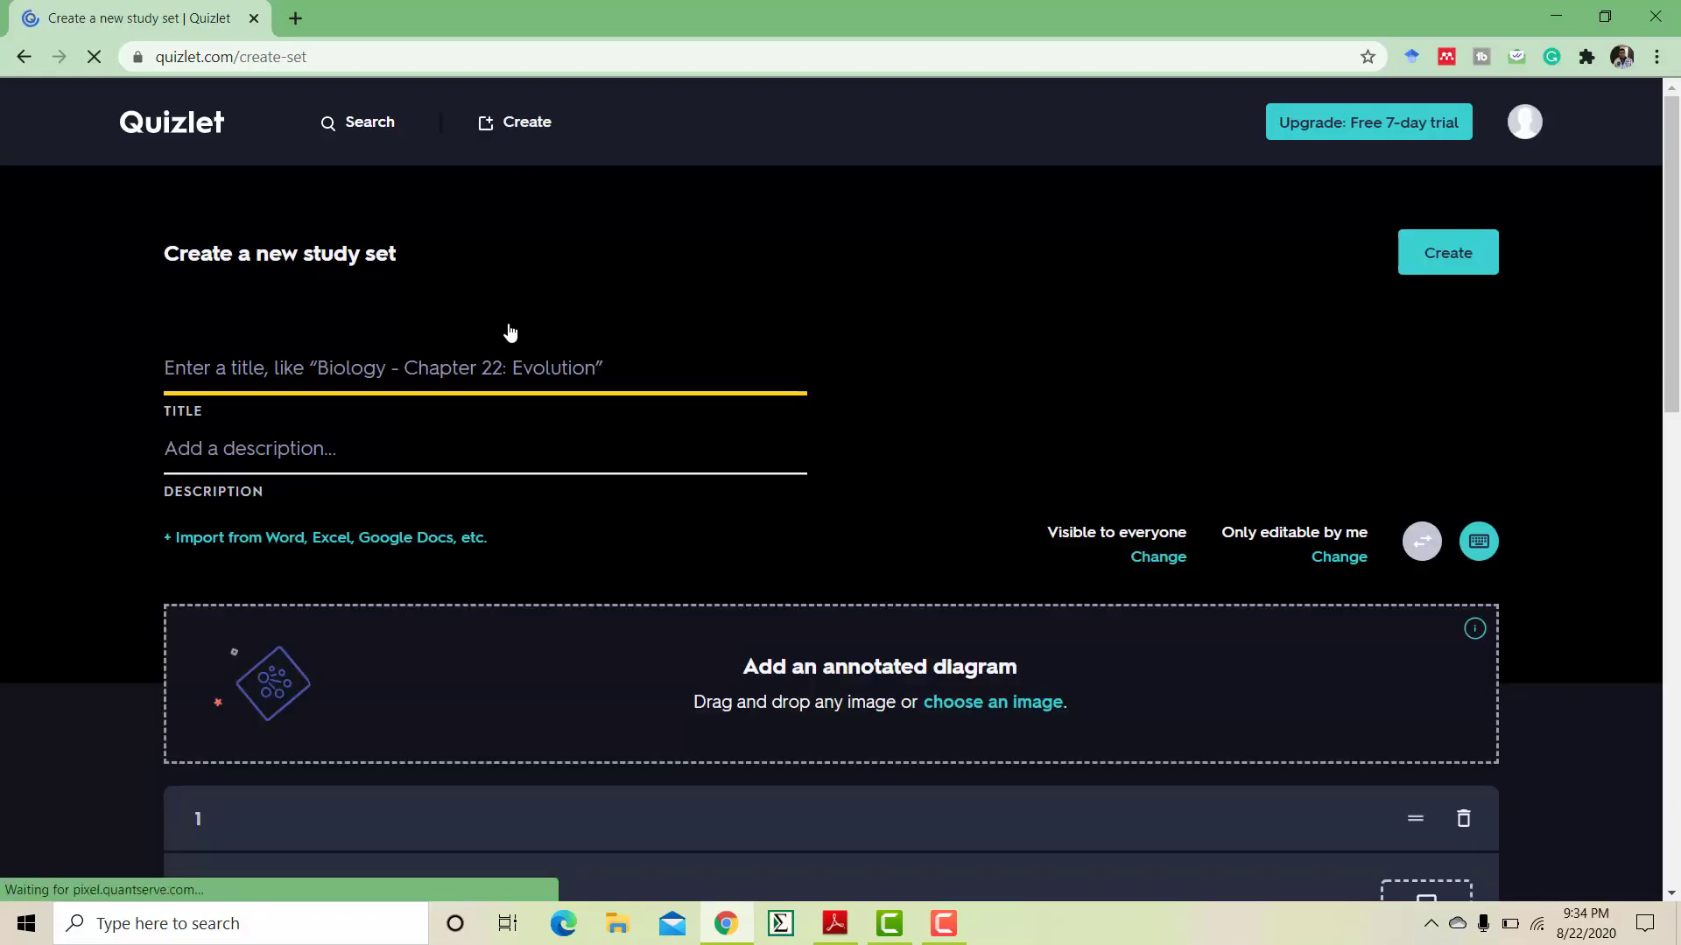
scroll(360, 345, "down", 3)
scroll(383, 391, "up", 3)
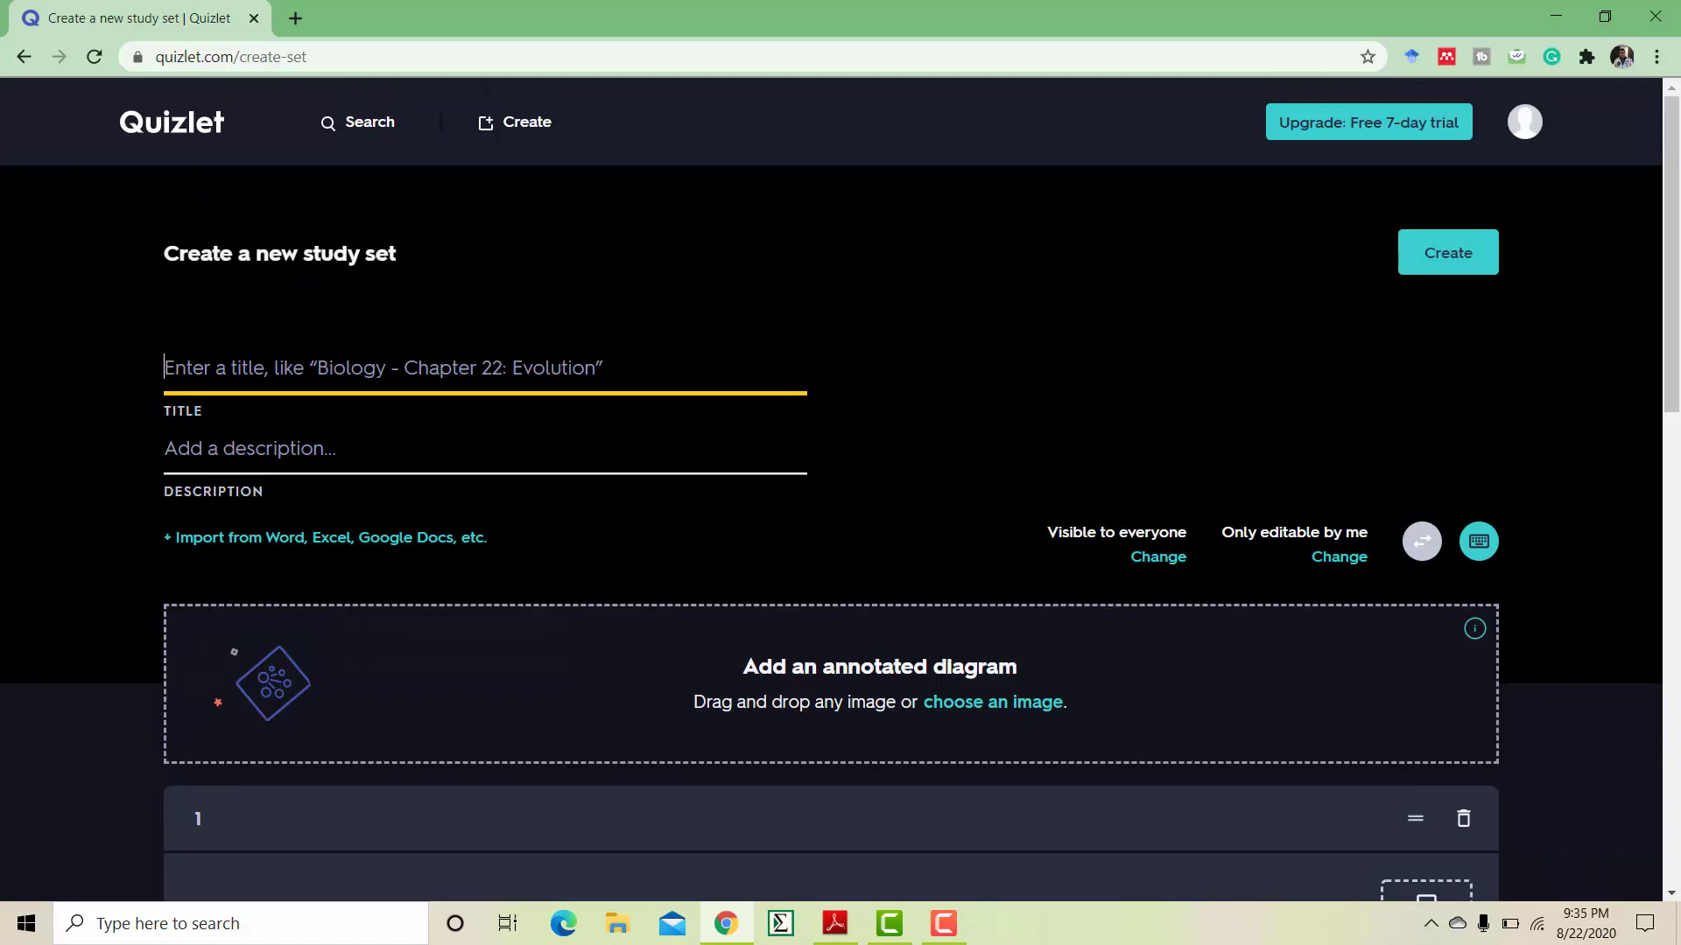
- Title the new study set "Vocabulary" and give it the description "From my reading article"
type("Voca")
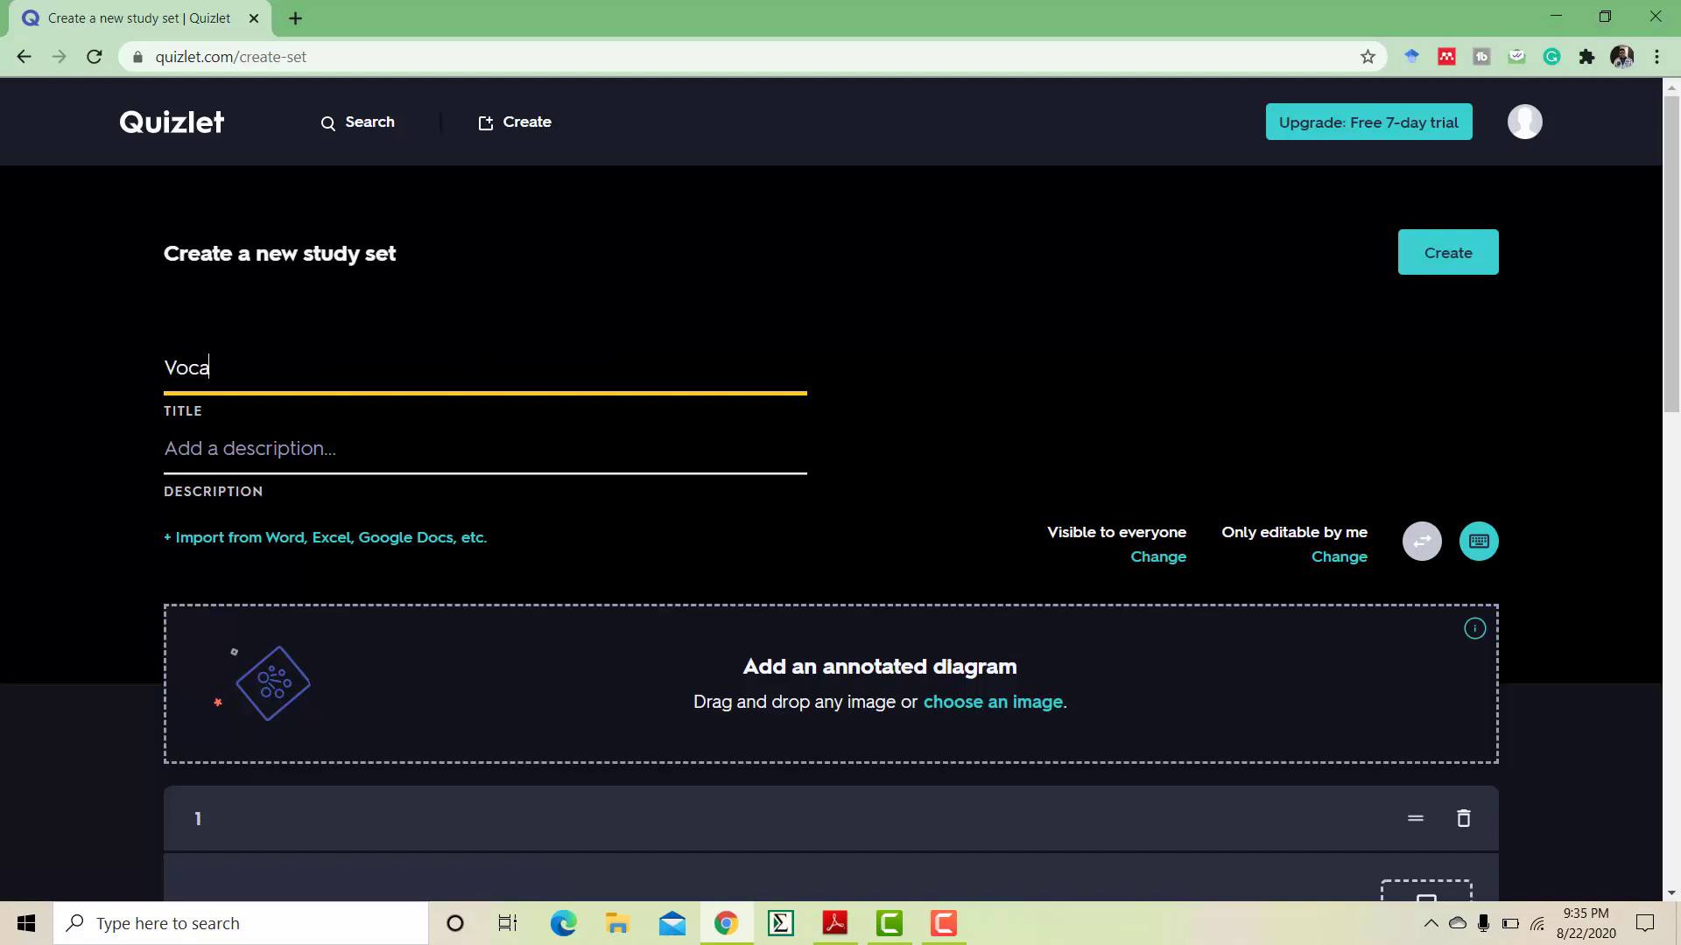
type("bulary")
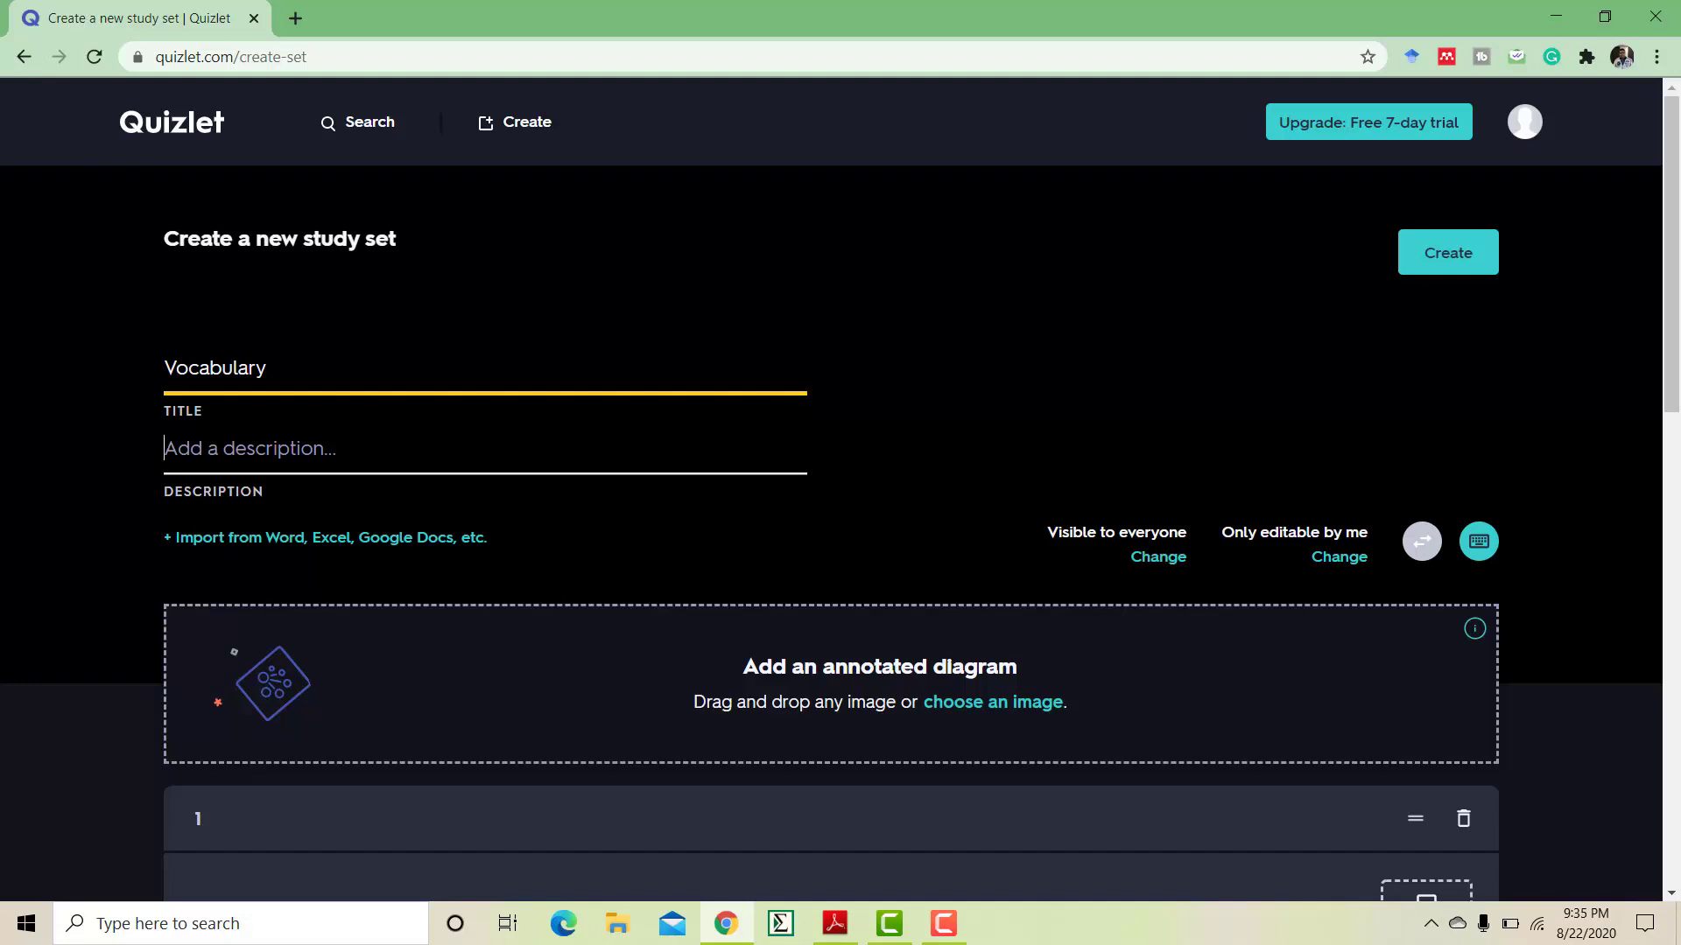
key("Tab")
type("Fr")
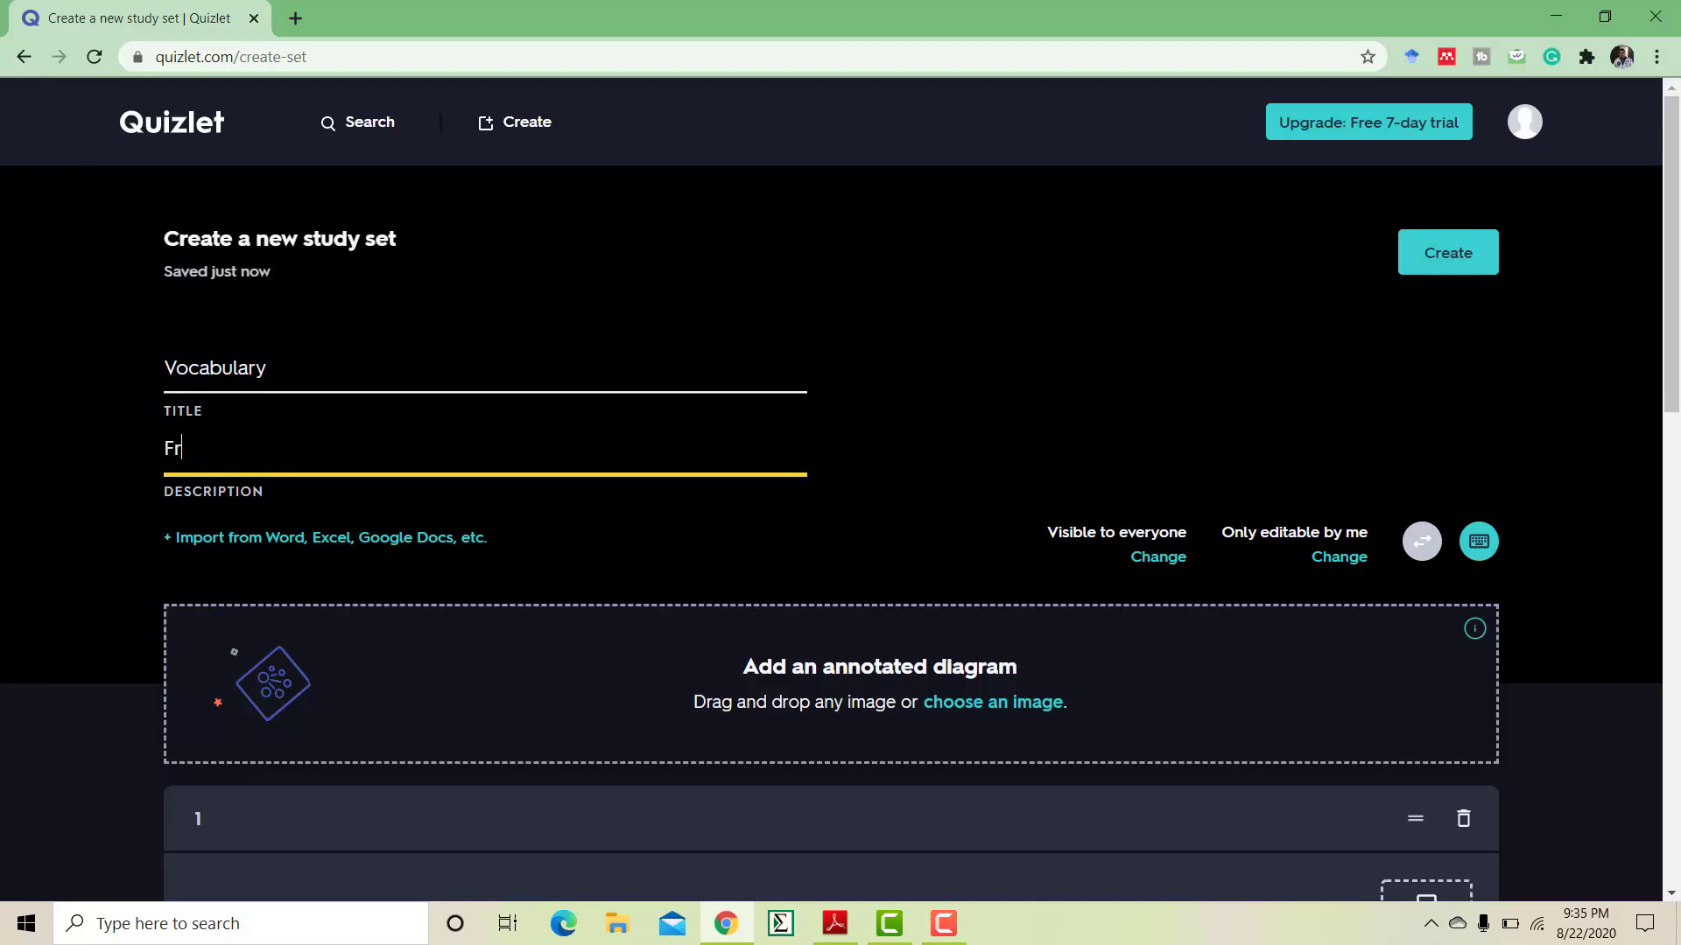
type("om my reading arti")
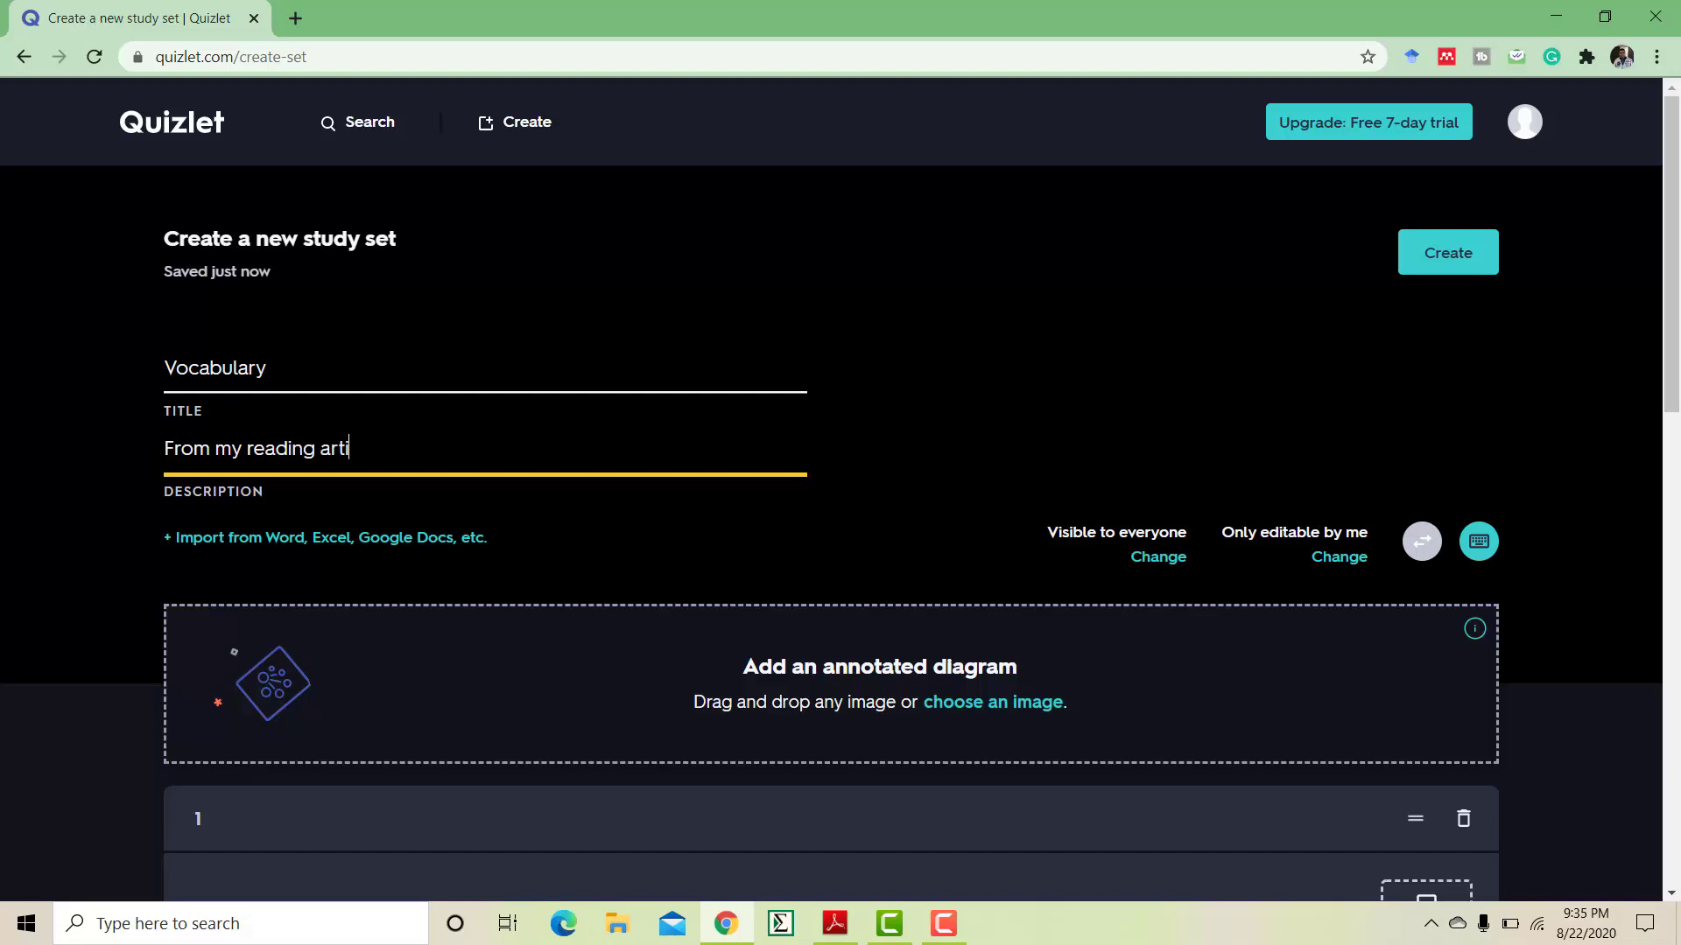
type("cle")
scroll(537, 483, "down", 4)
scroll(420, 448, "up", 4)
- Switch to Adobe Reader and review the highlighted vocabulary words in the "Plane to Mississippi" article
left_click(821, 939)
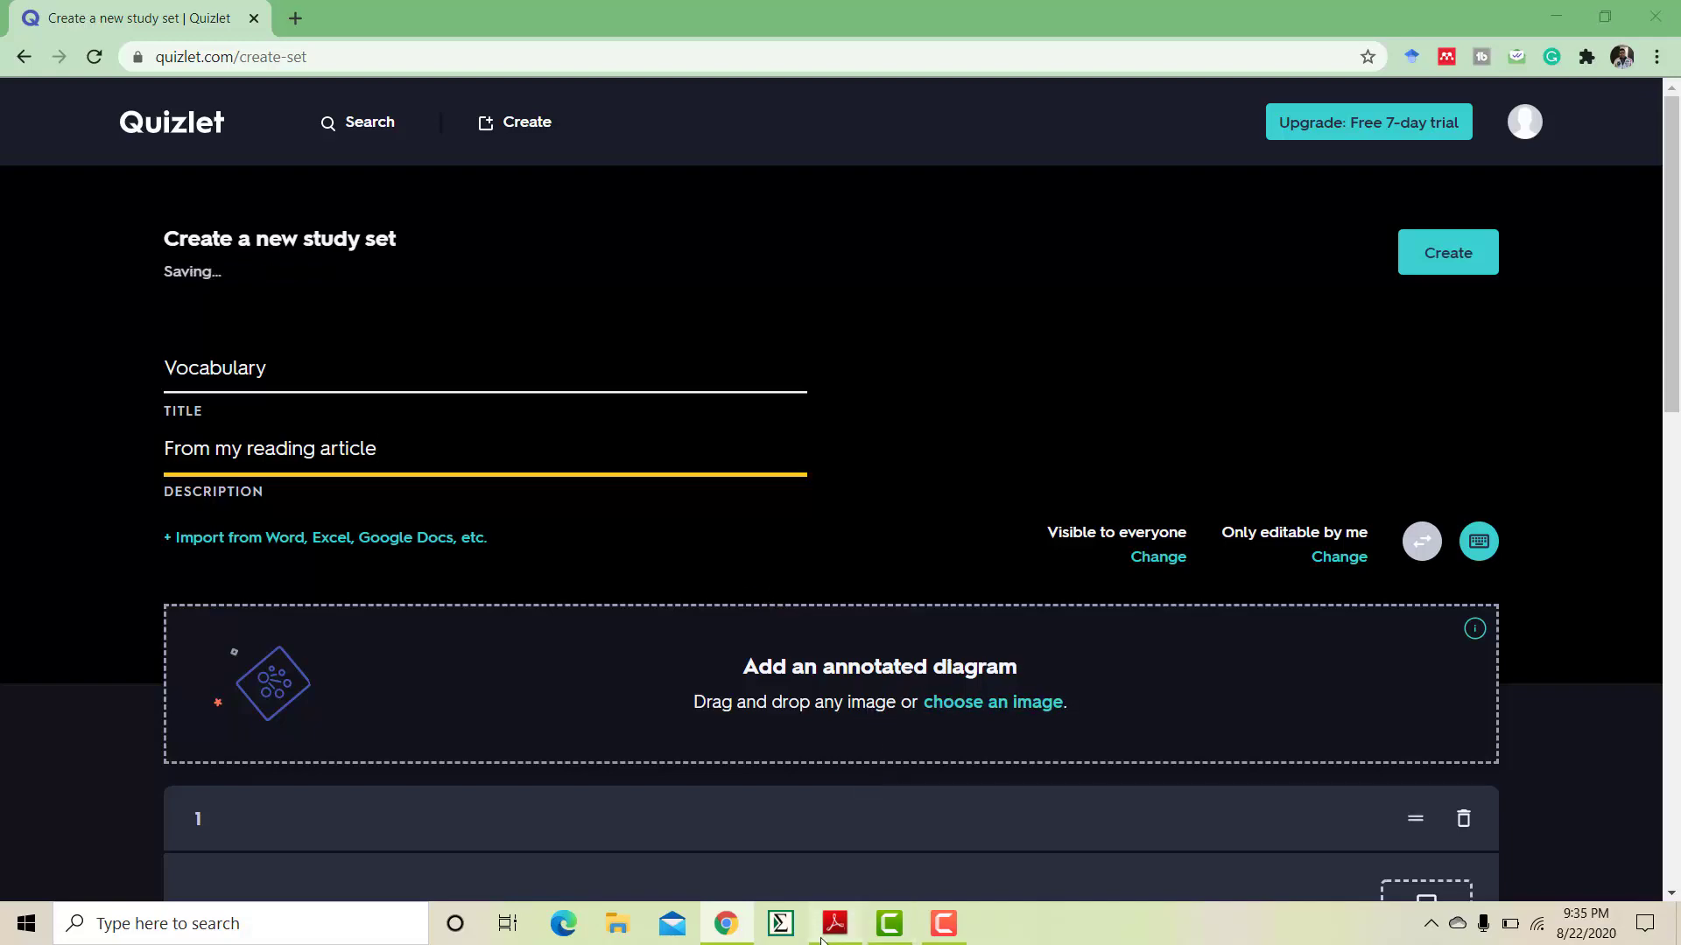
scroll(353, 495, "up", 2)
scroll(446, 441, "down", 5)
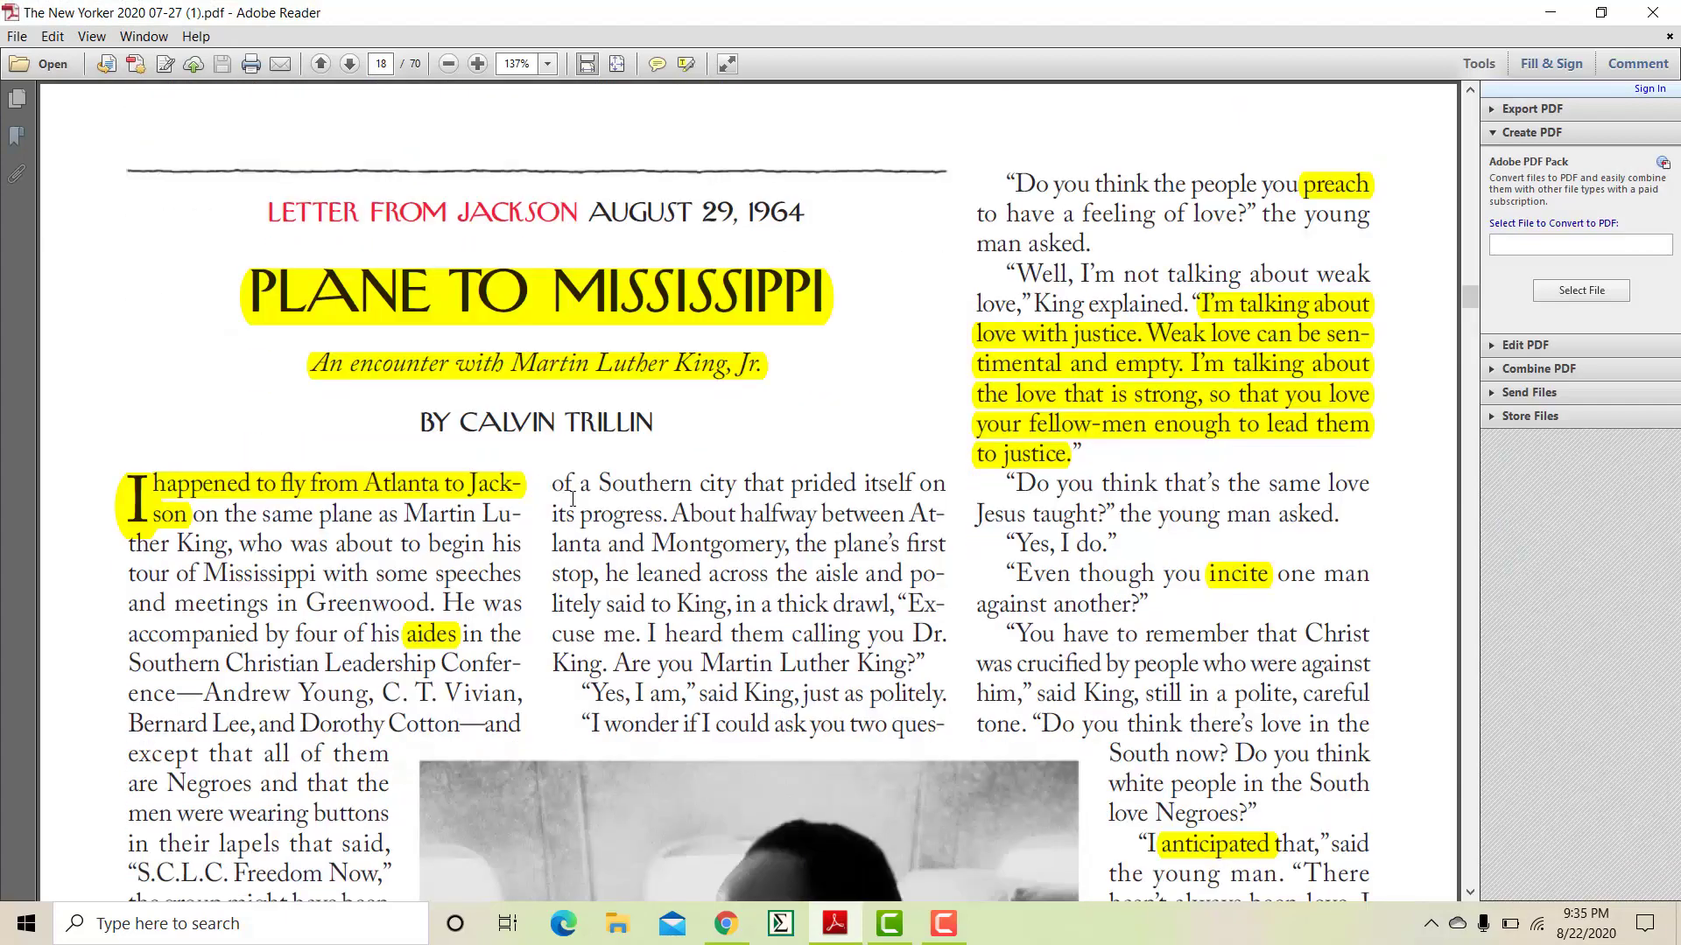
scroll(446, 440, "down", 5)
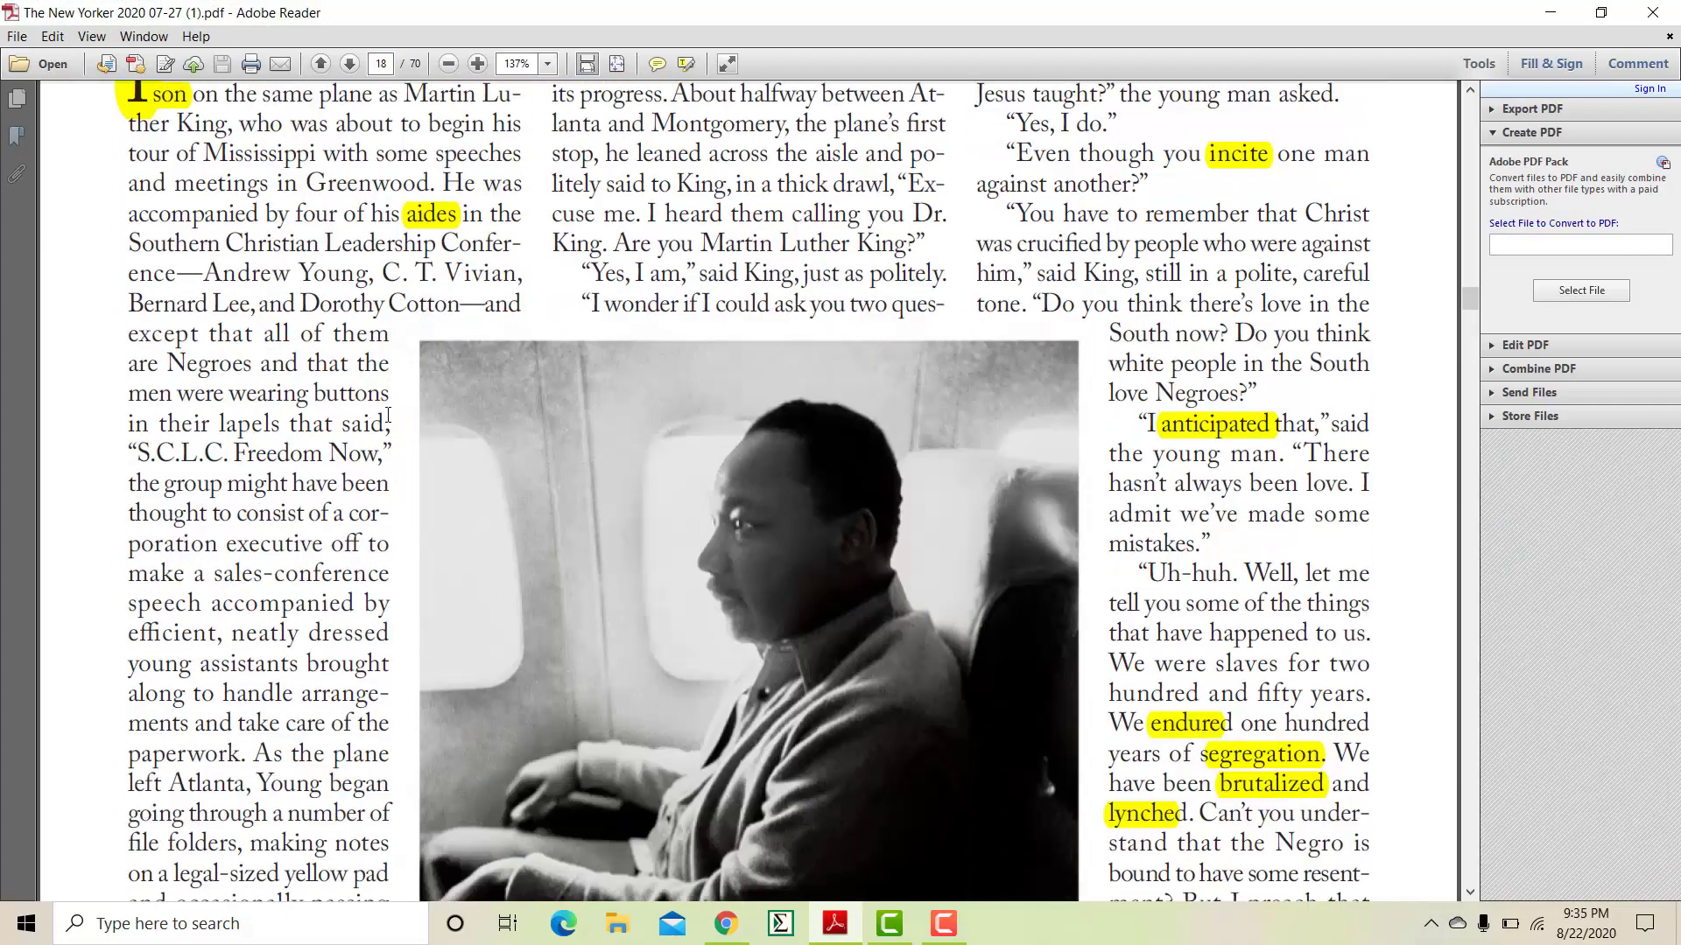
scroll(1173, 455, "down", 6)
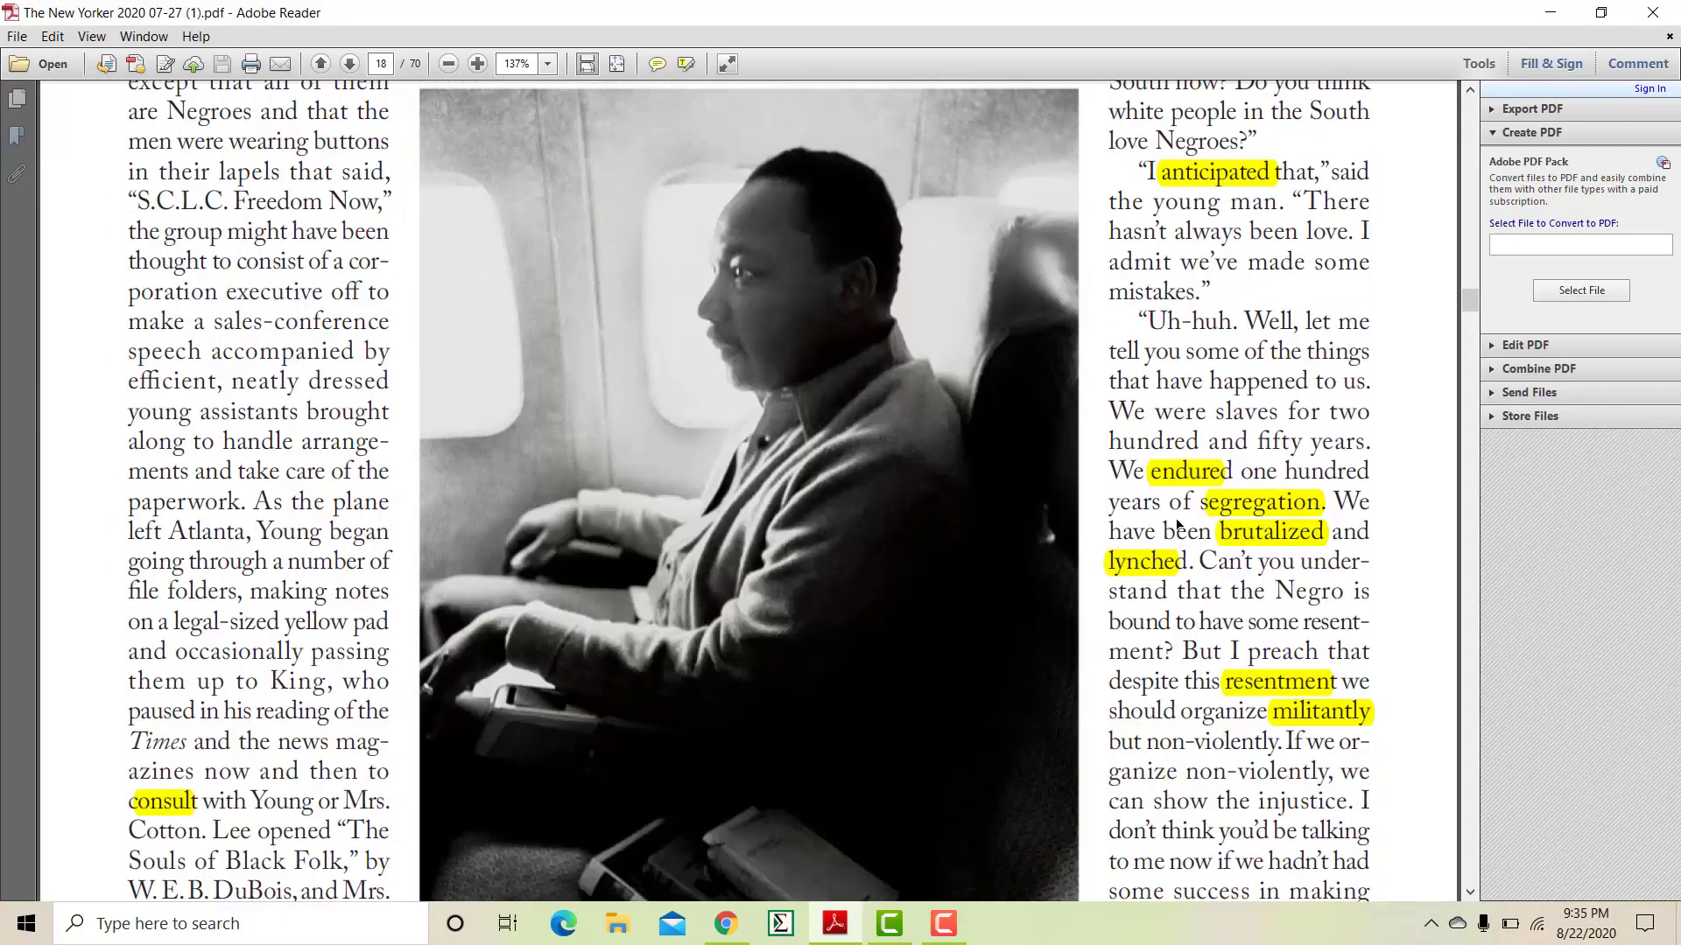
scroll(357, 537, "down", 2)
scroll(241, 512, "up", 10)
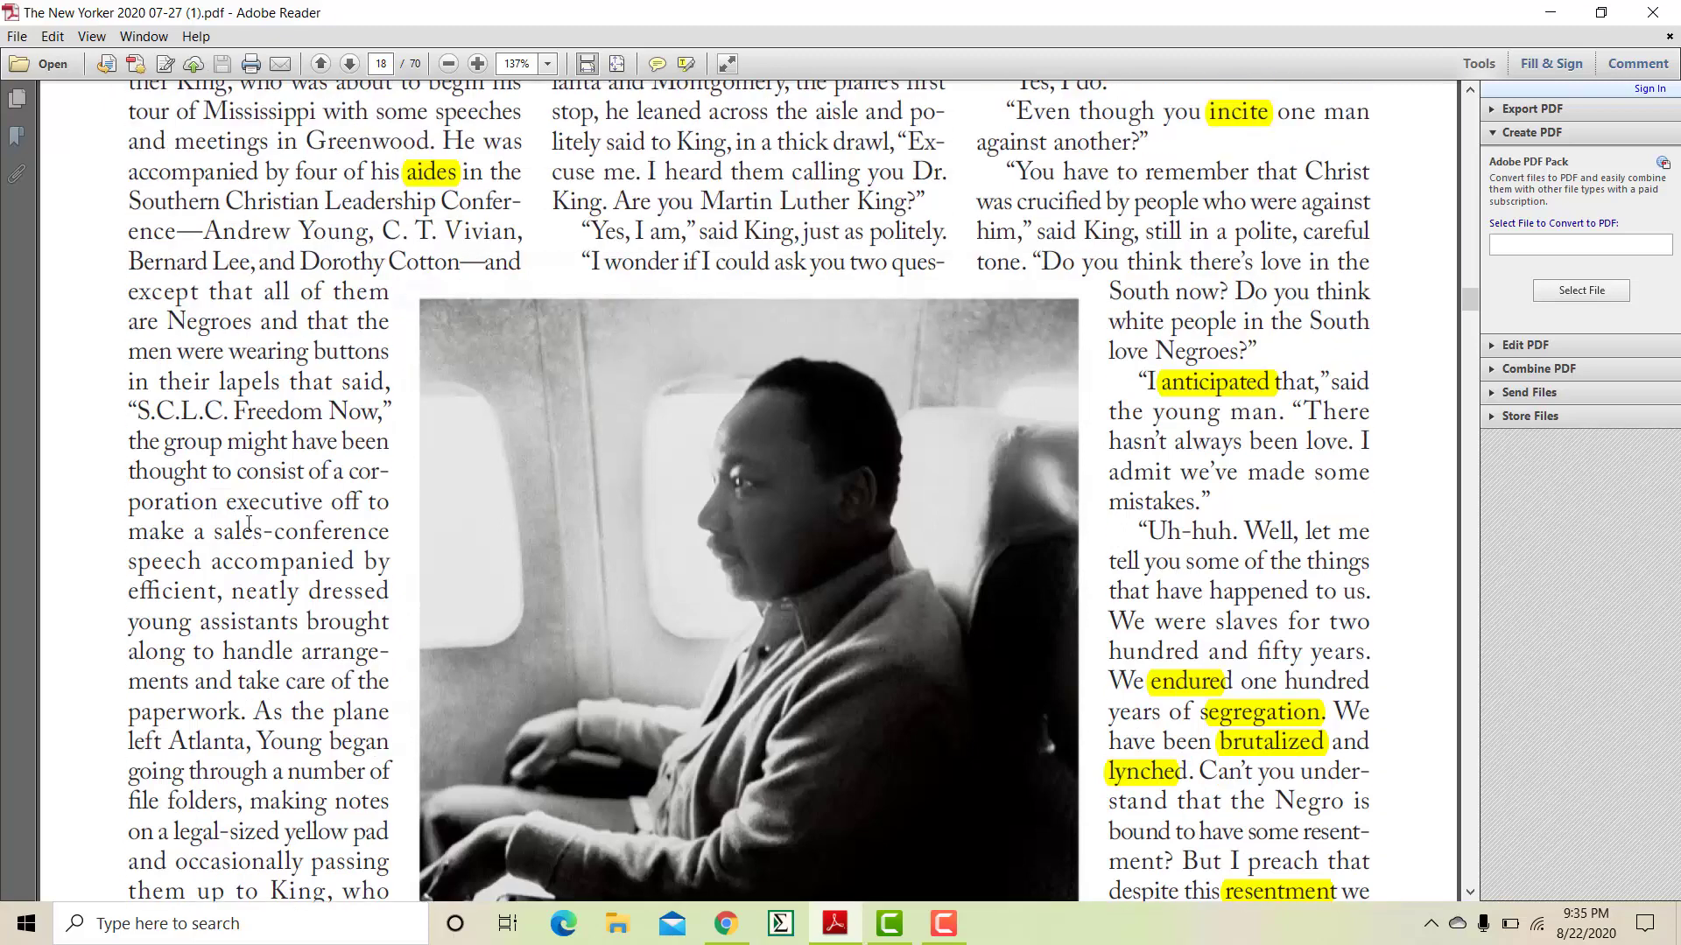
scroll(241, 513, "up", 1)
scroll(240, 512, "up", 2)
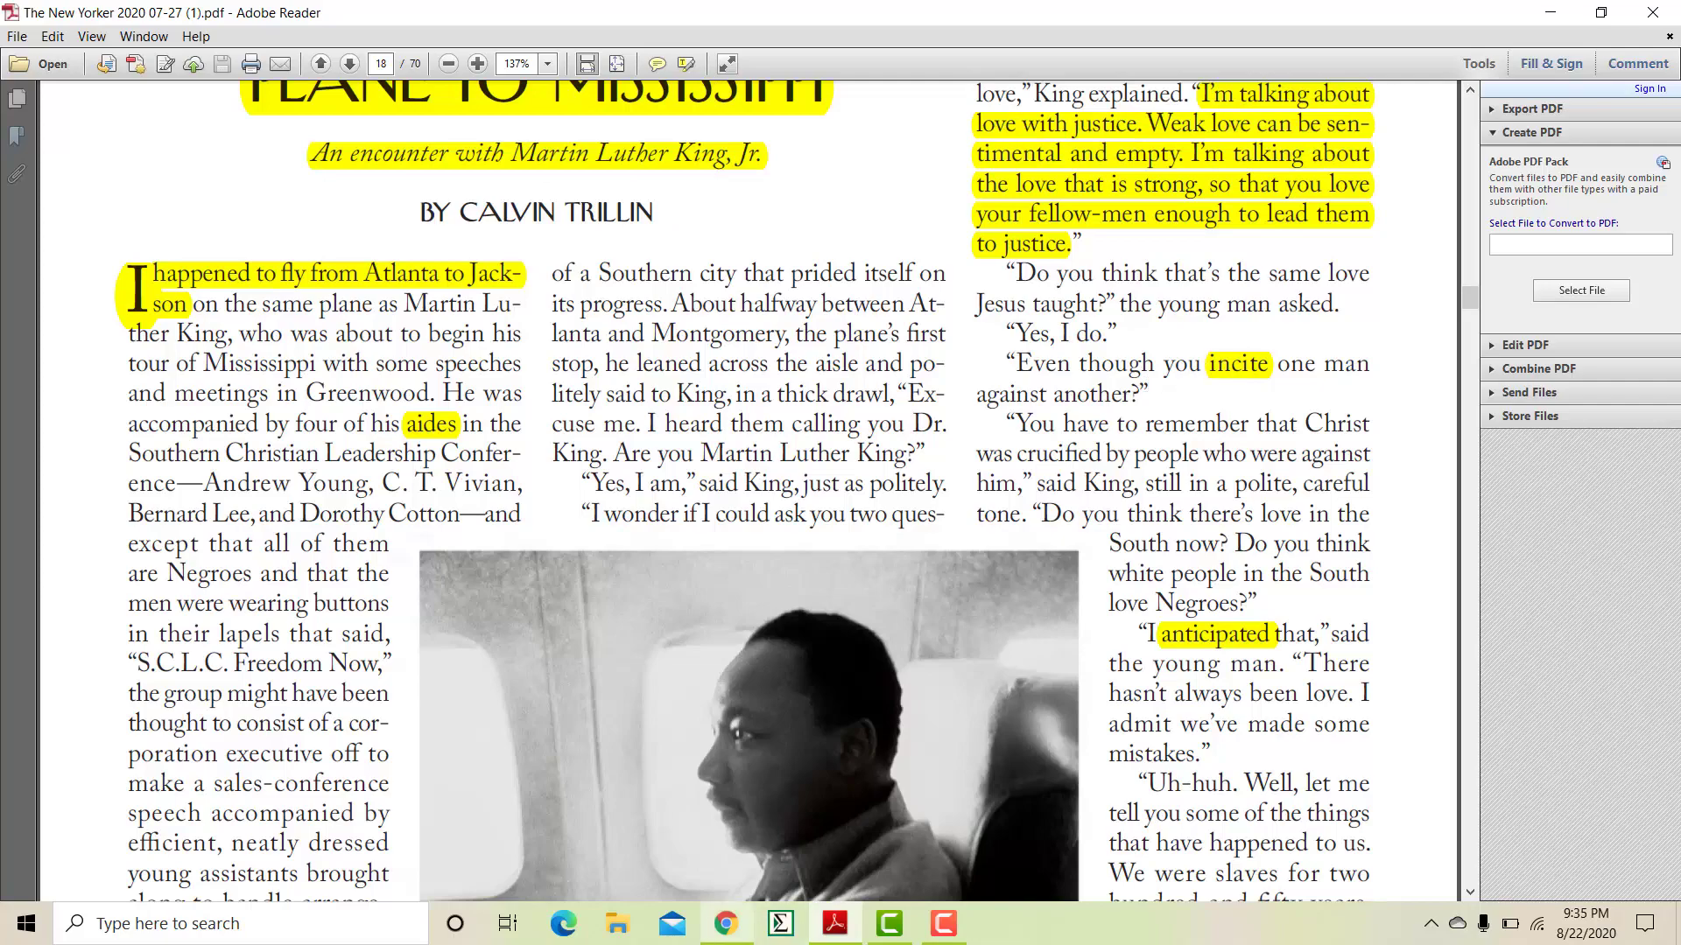
- Switch back to the study set in Chrome and enter "incite" as the term of card 1
left_click(726, 923)
scroll(447, 670, "down", 2)
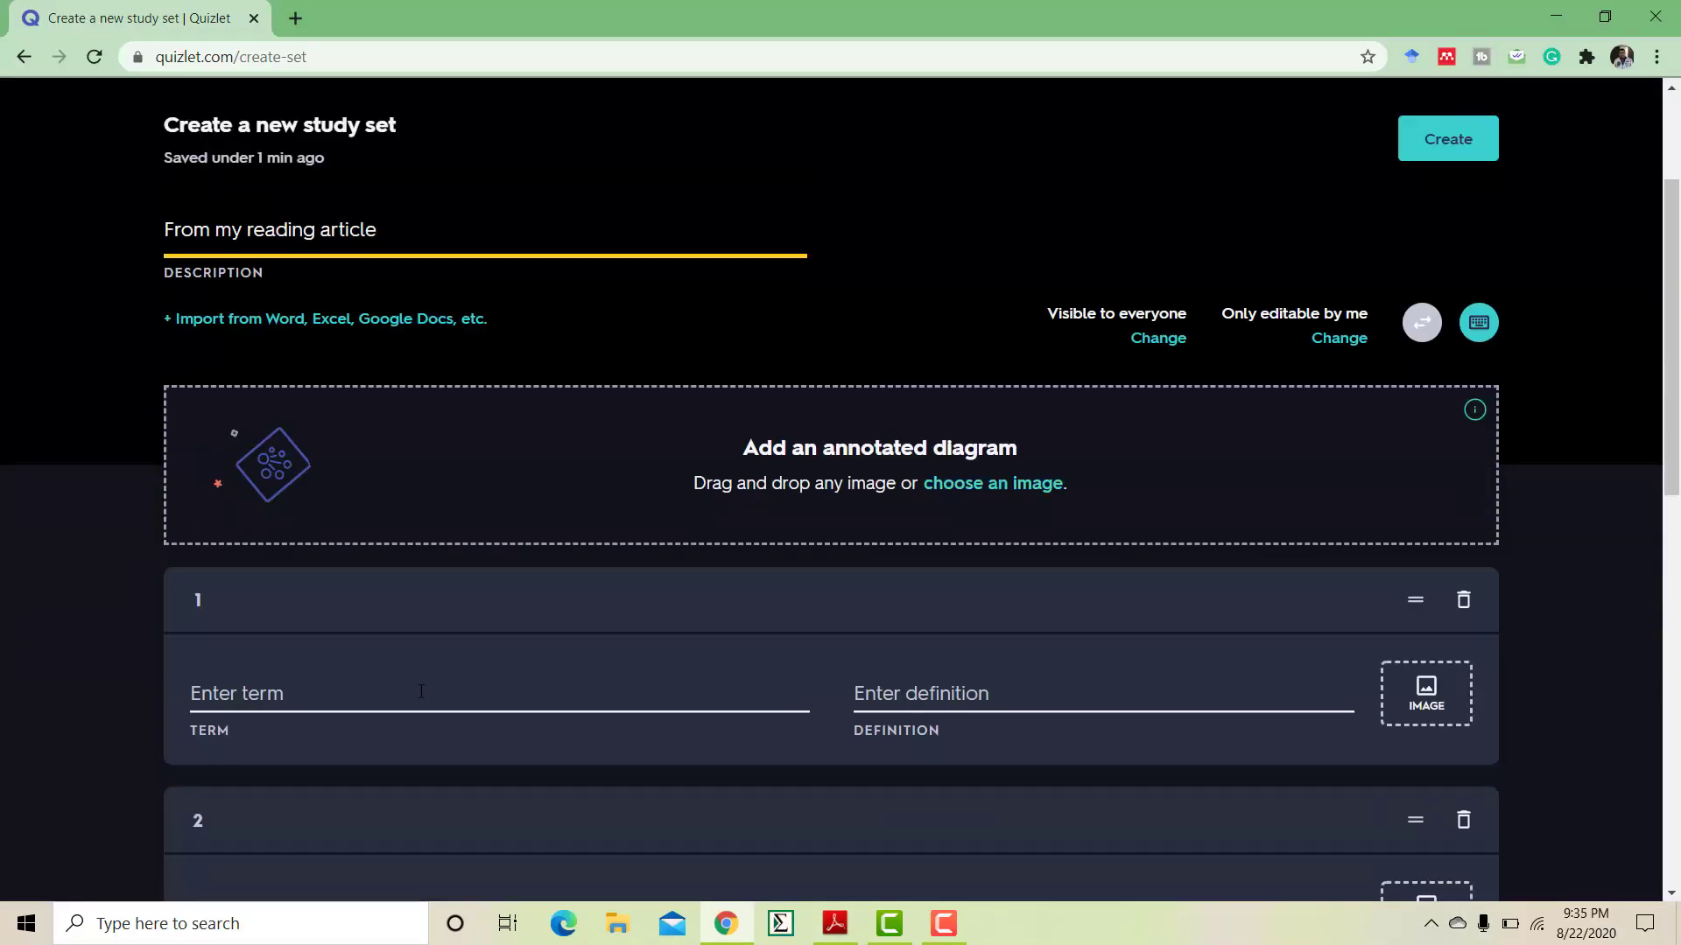
left_click(421, 693)
type("incite")
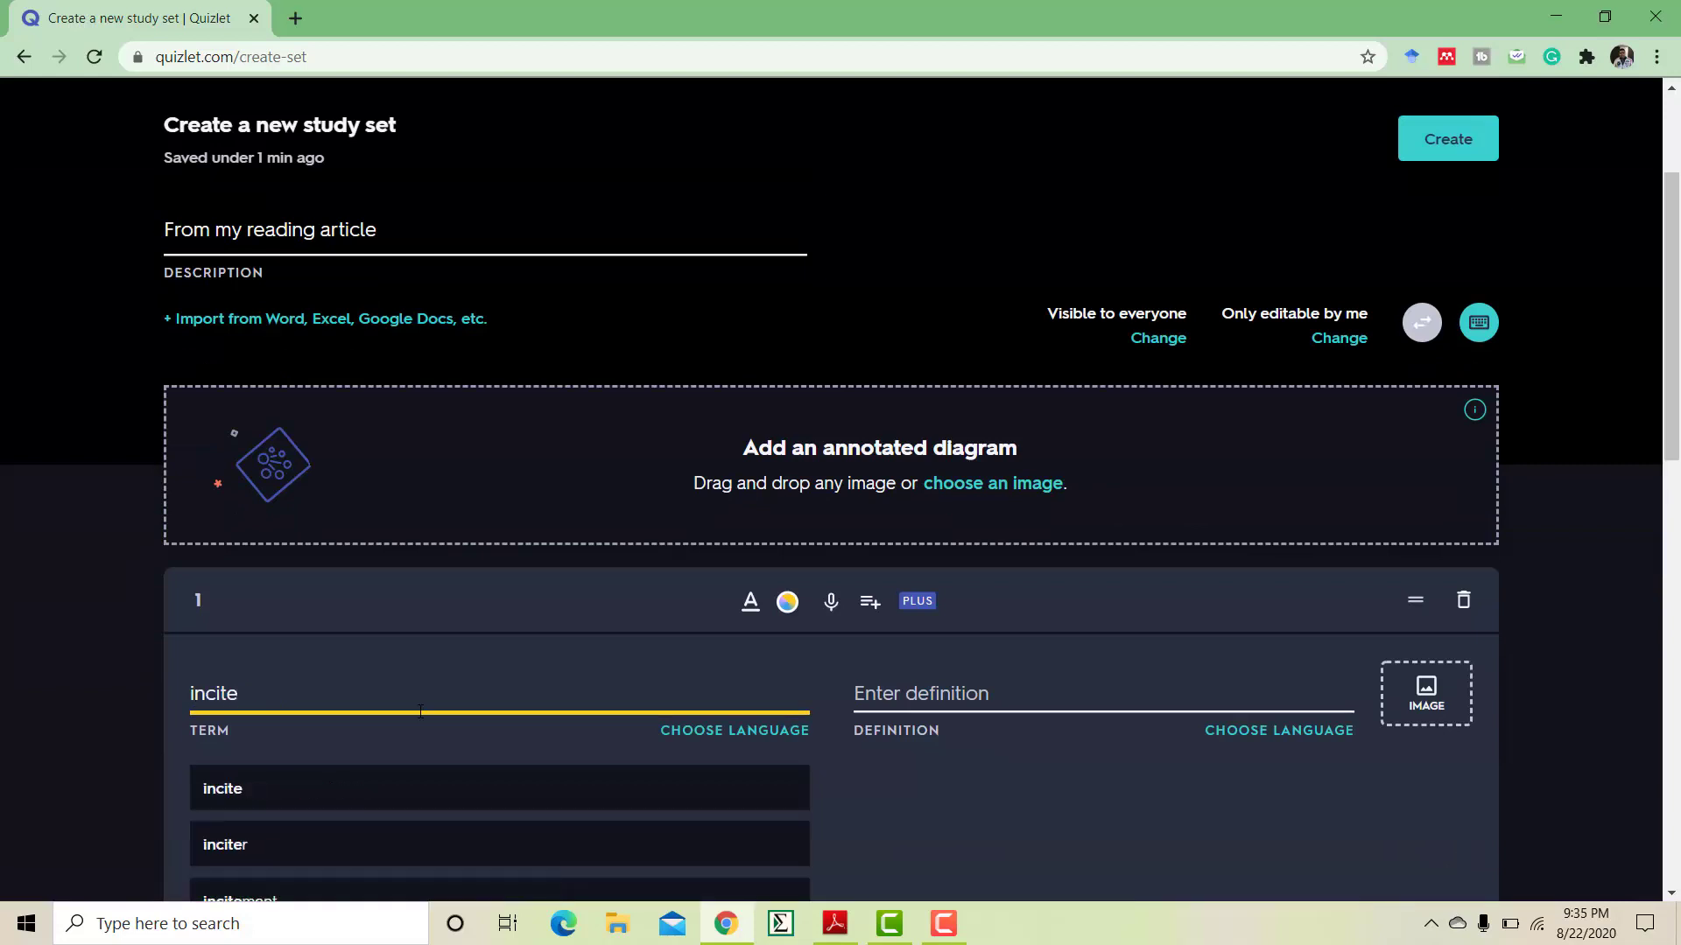
scroll(544, 660, "down", 2)
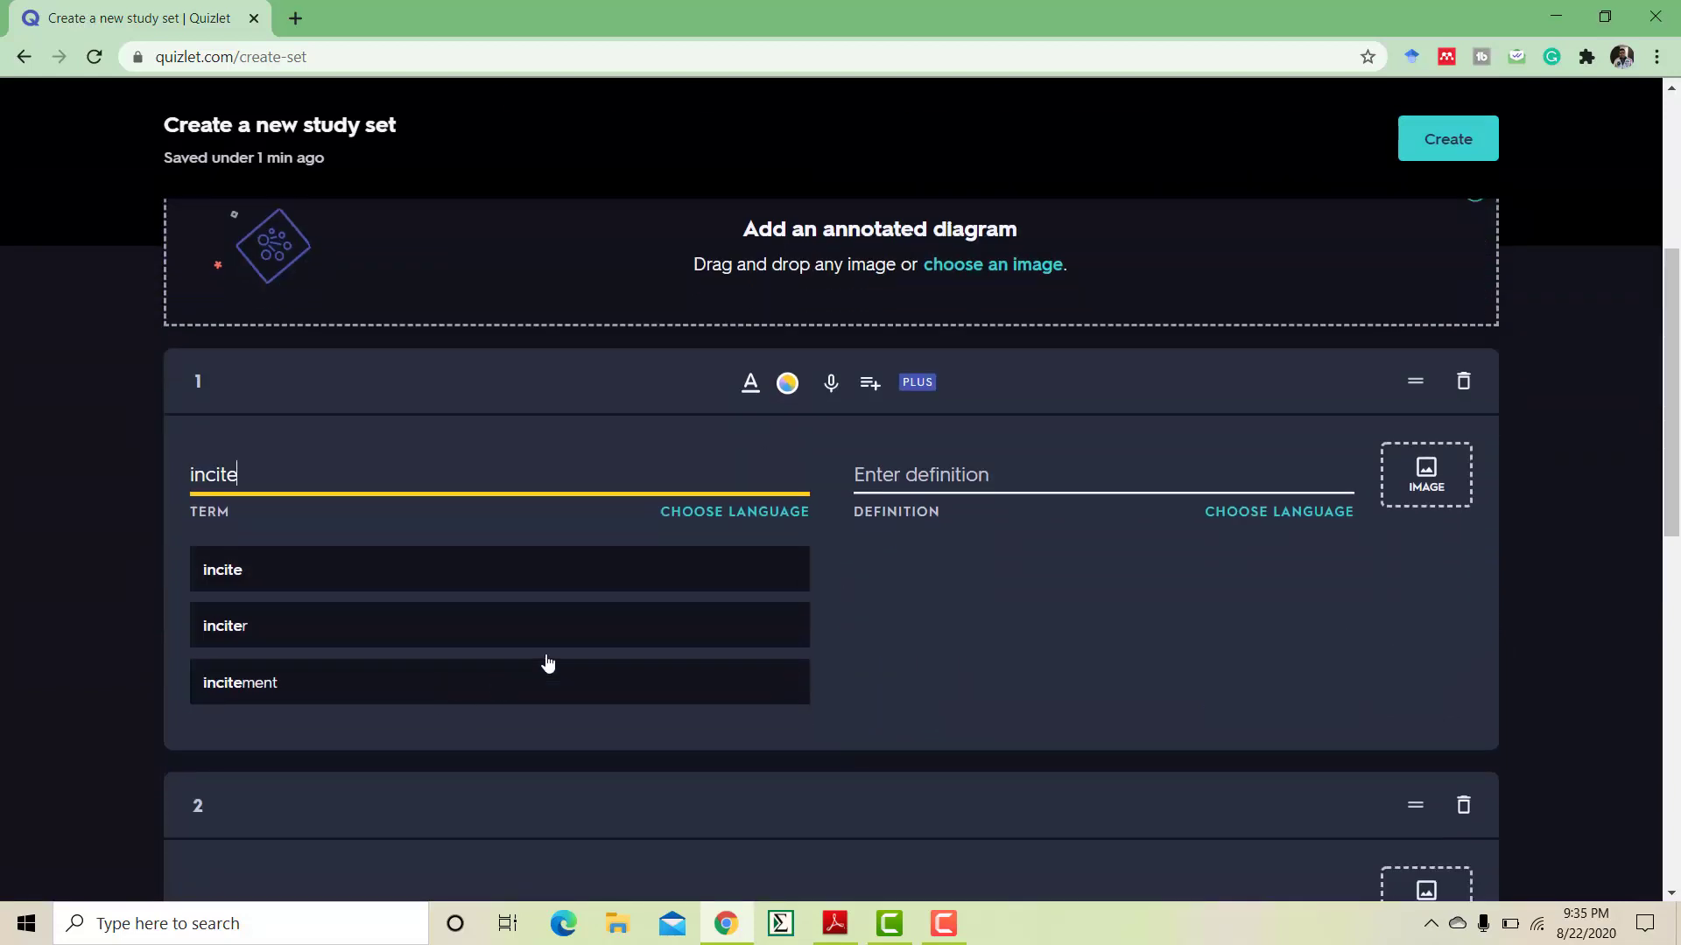
- Give card 1 the suggested definition "to rouse, stir up, urge on" and add the suggested street-fire image
left_click(939, 477)
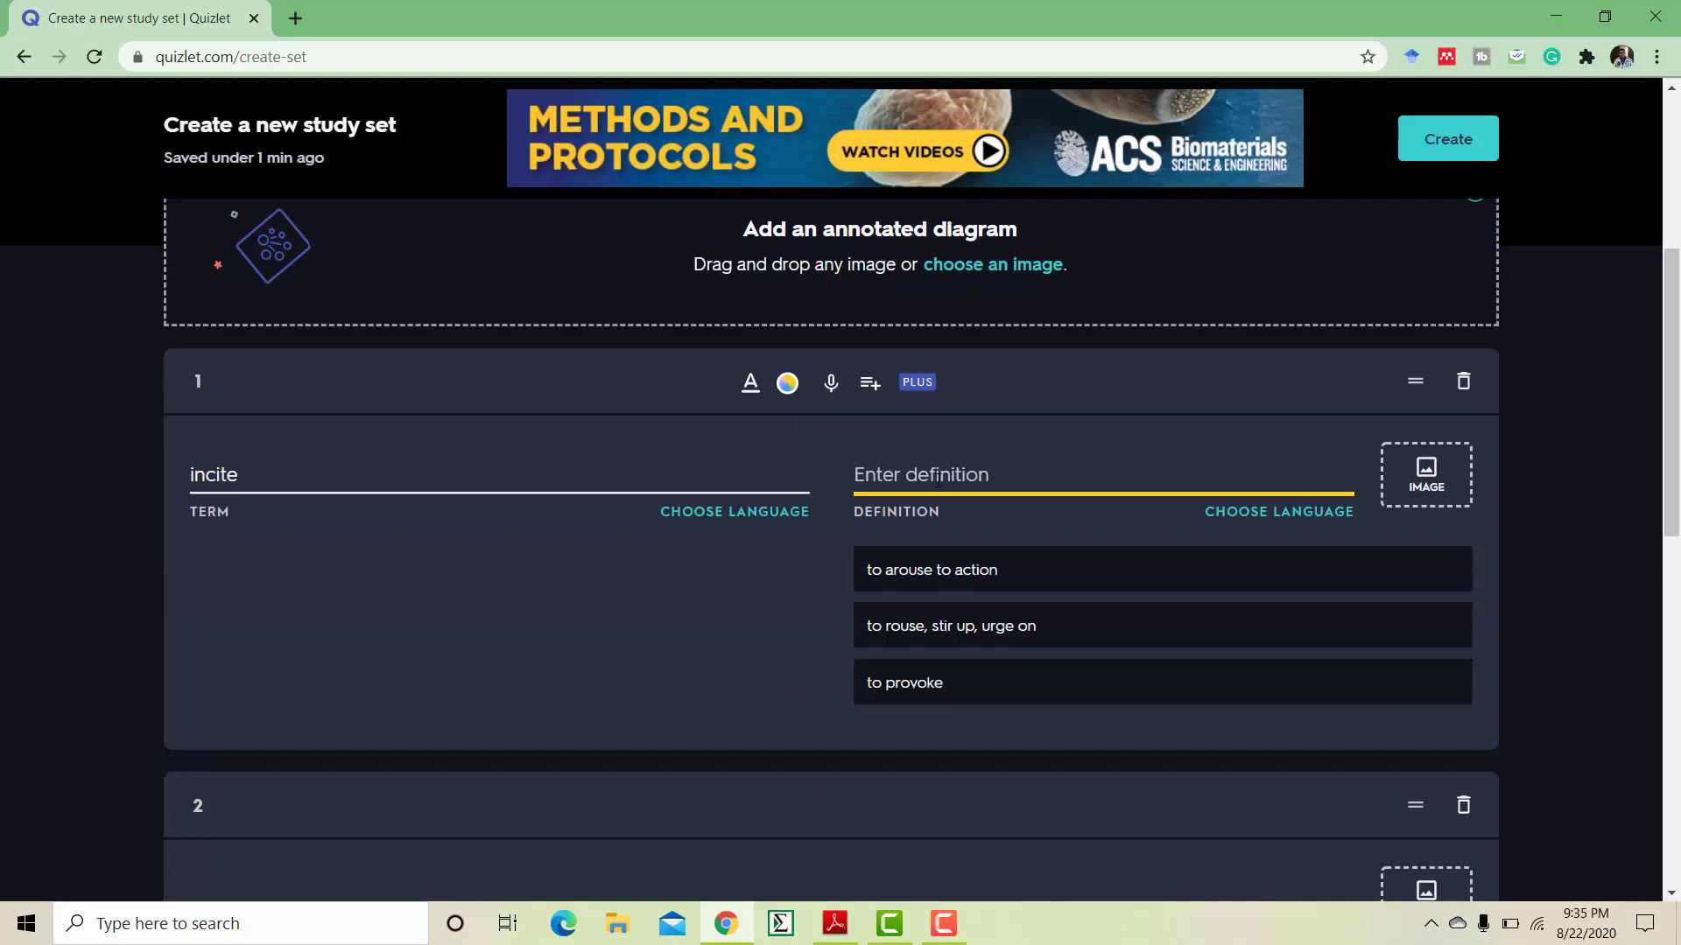
left_click(966, 638)
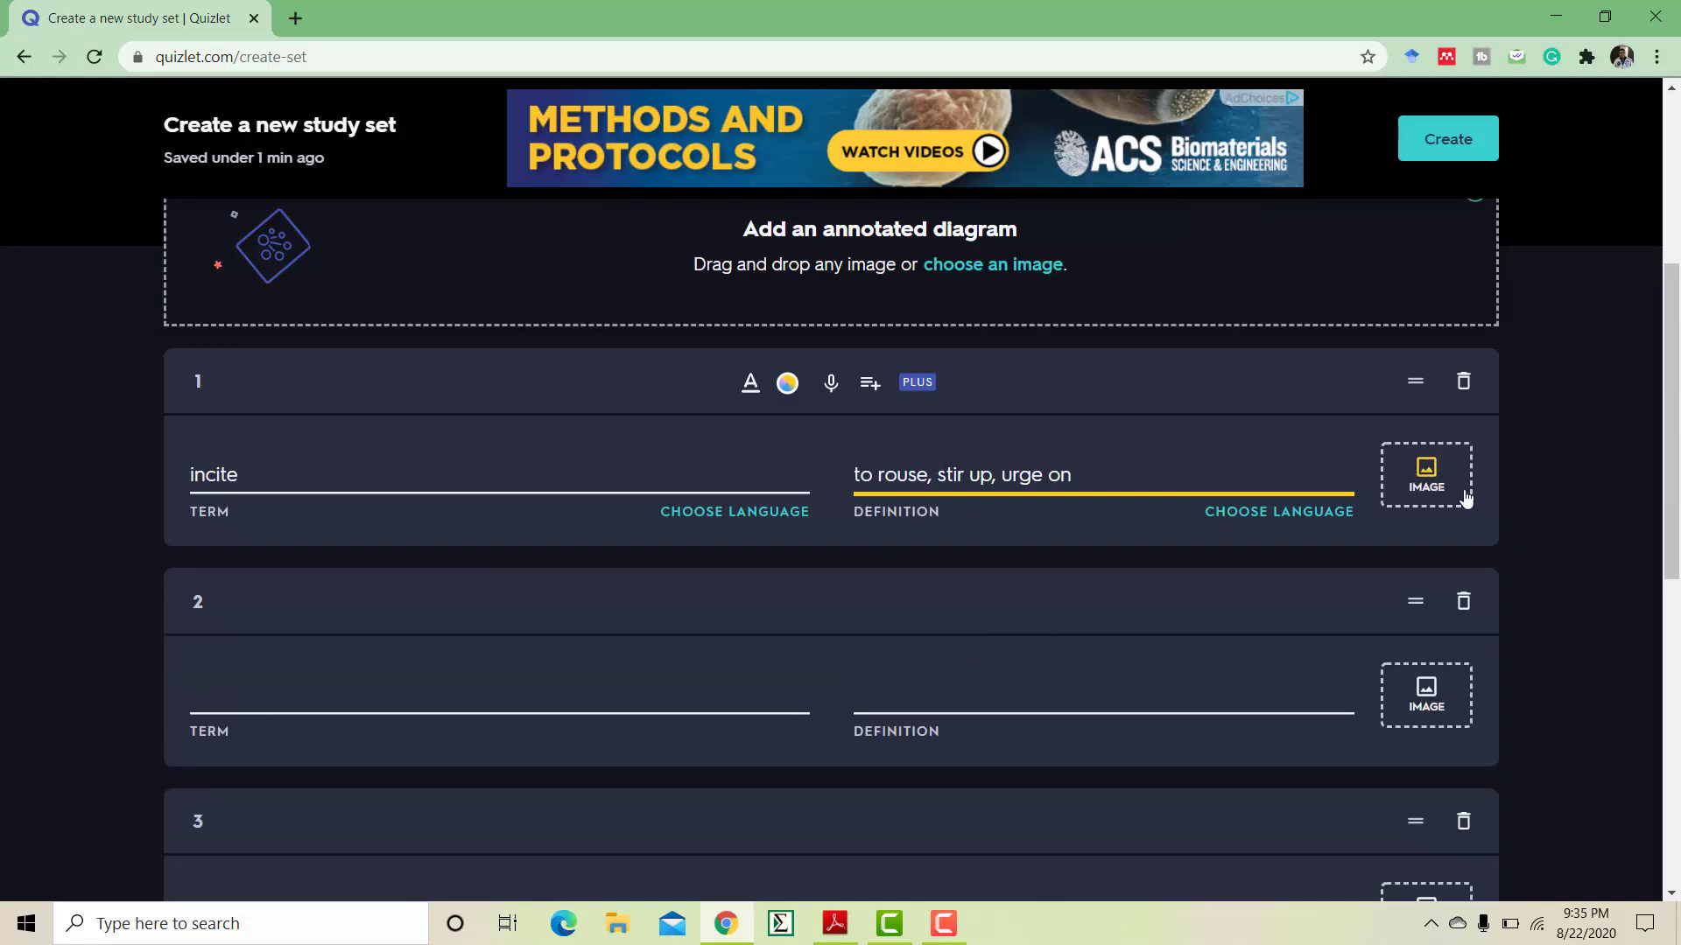
left_click(1417, 480)
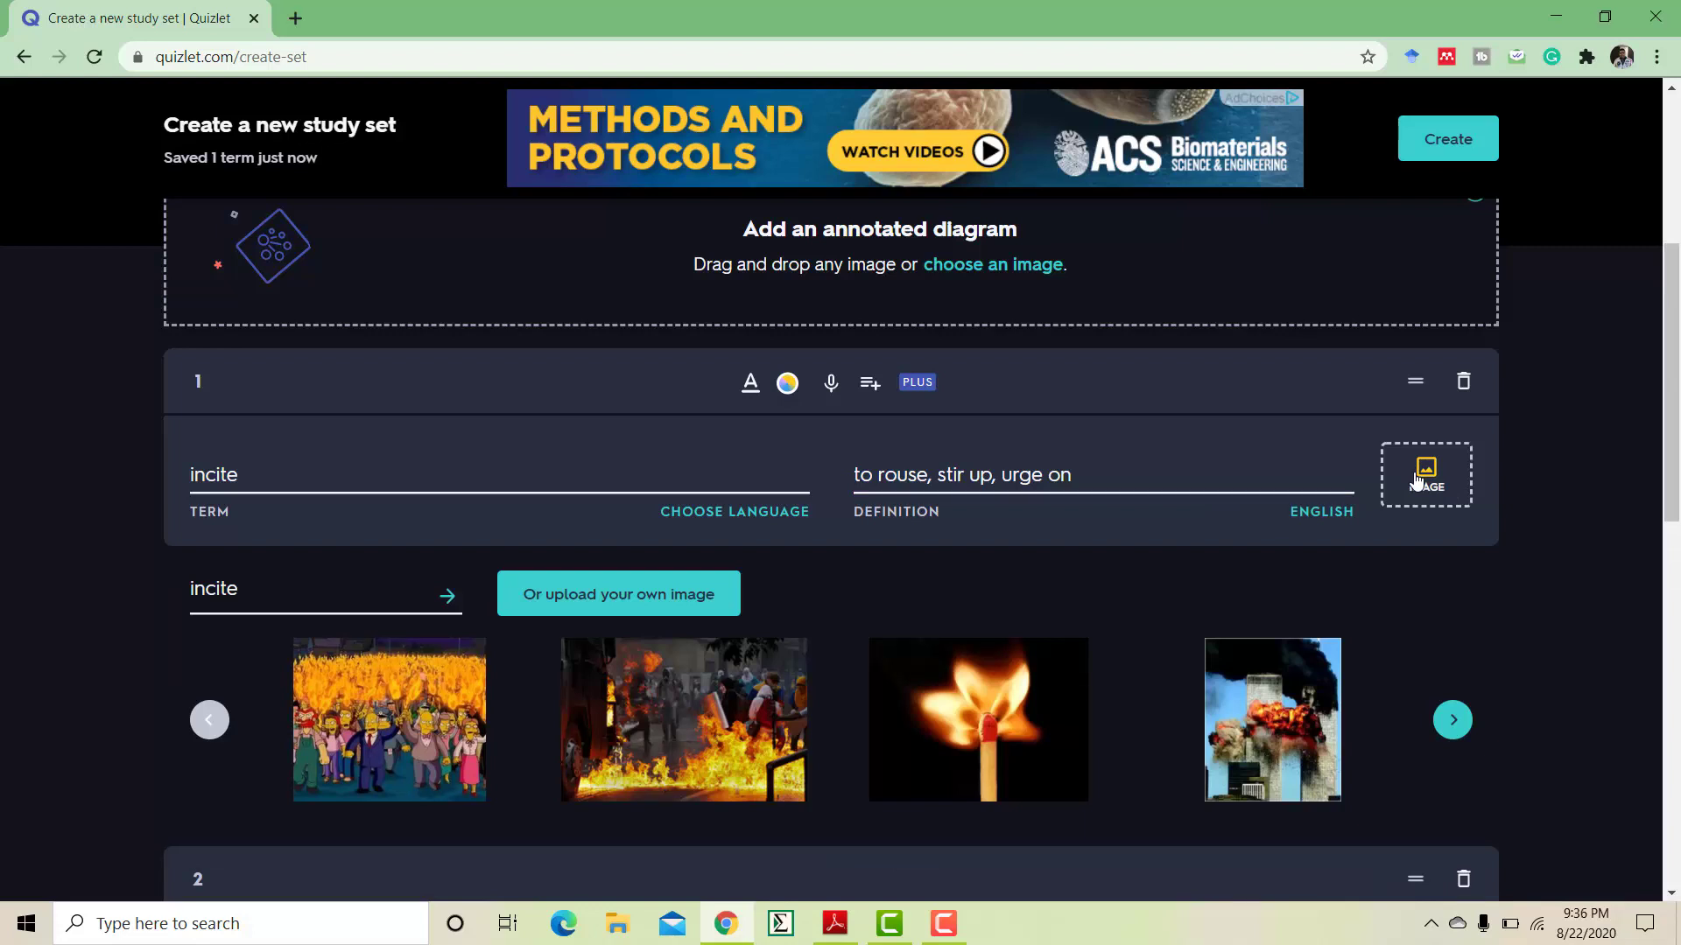
left_click(723, 729)
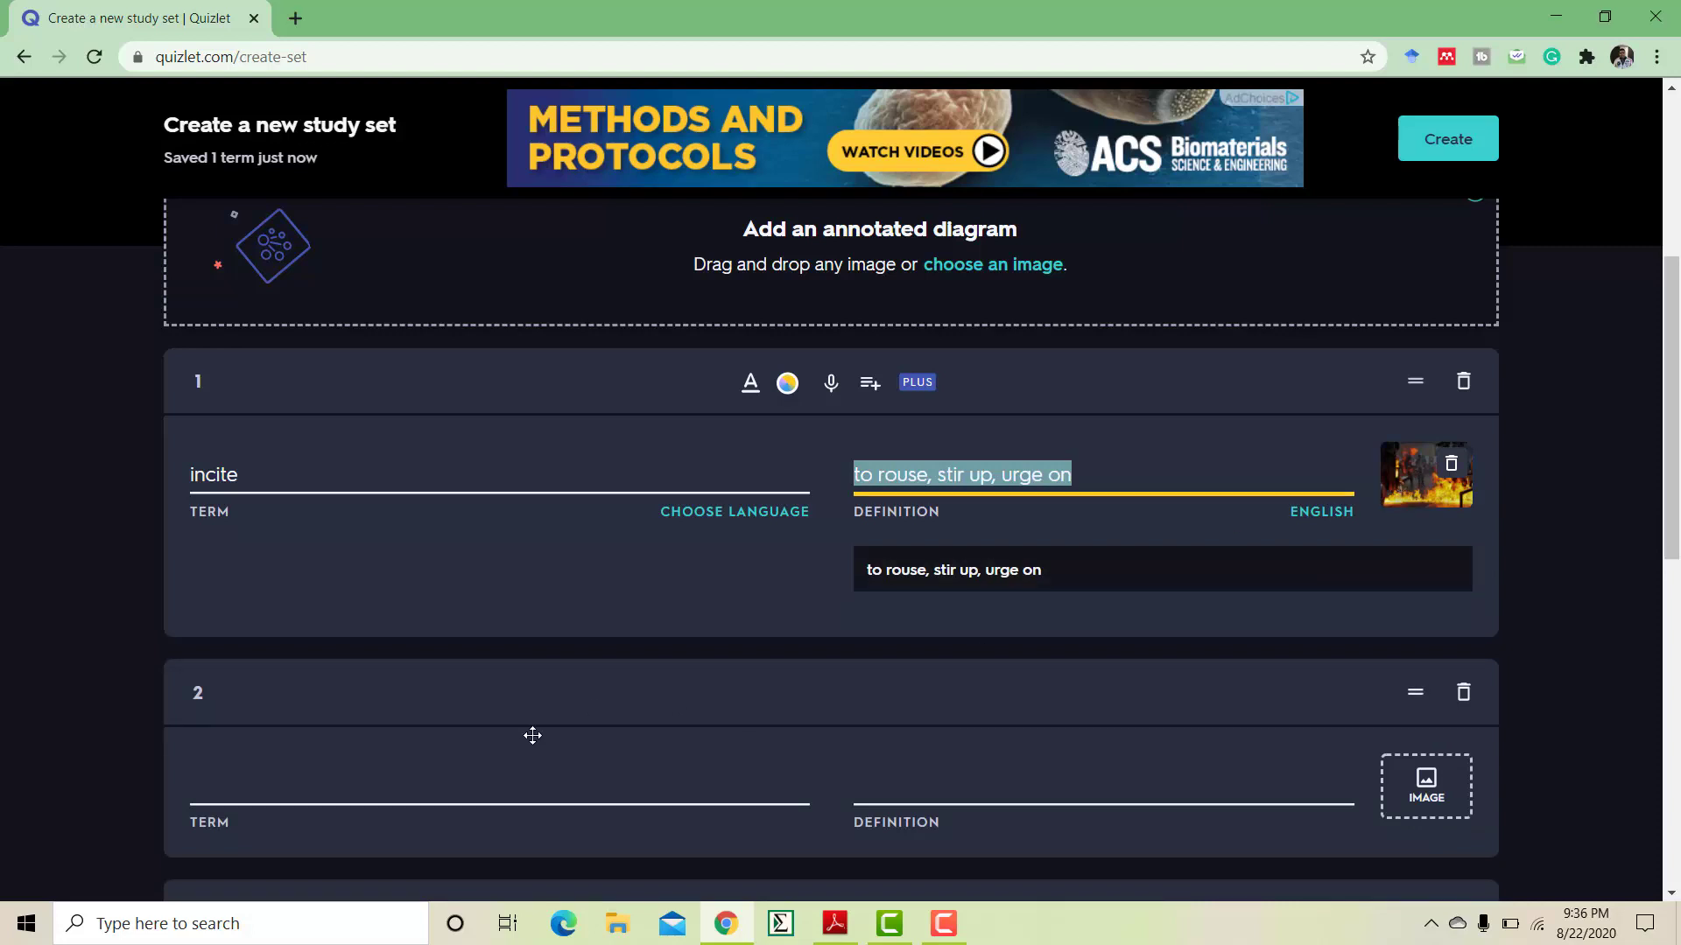
- Check the article in Adobe Reader for the next highlighted word and enter "anticipate" as the term of card 2 in Chrome
scroll(532, 736, "down", 2)
left_click(341, 596)
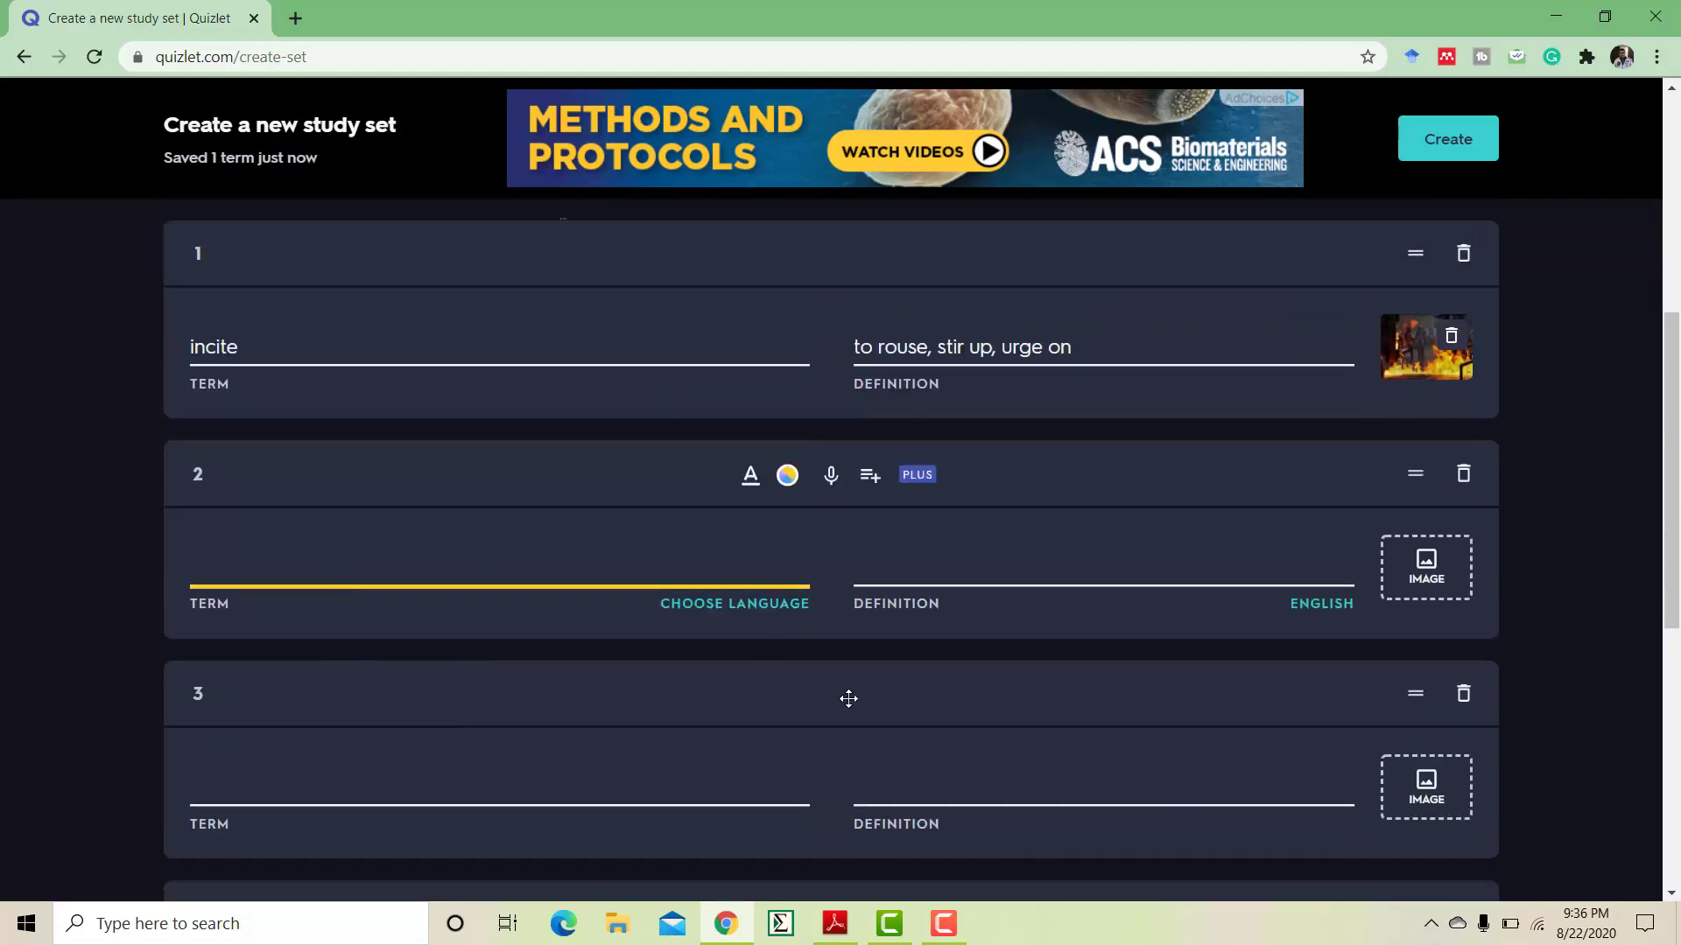
left_click(834, 926)
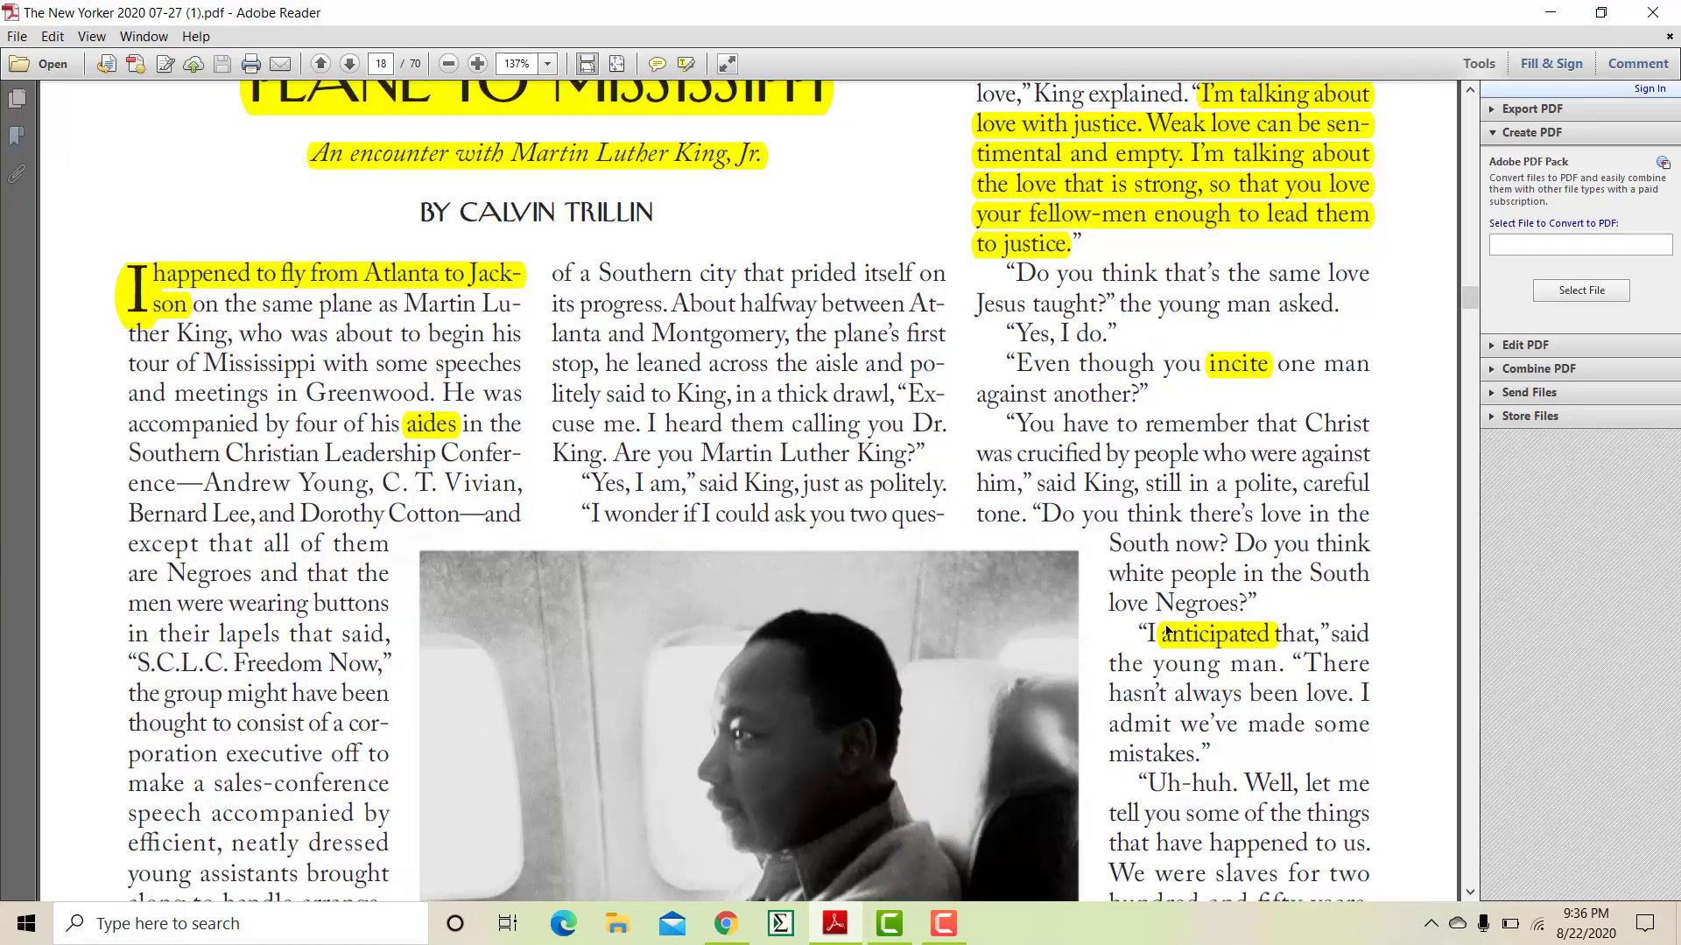
scroll(1166, 632, "down", 1)
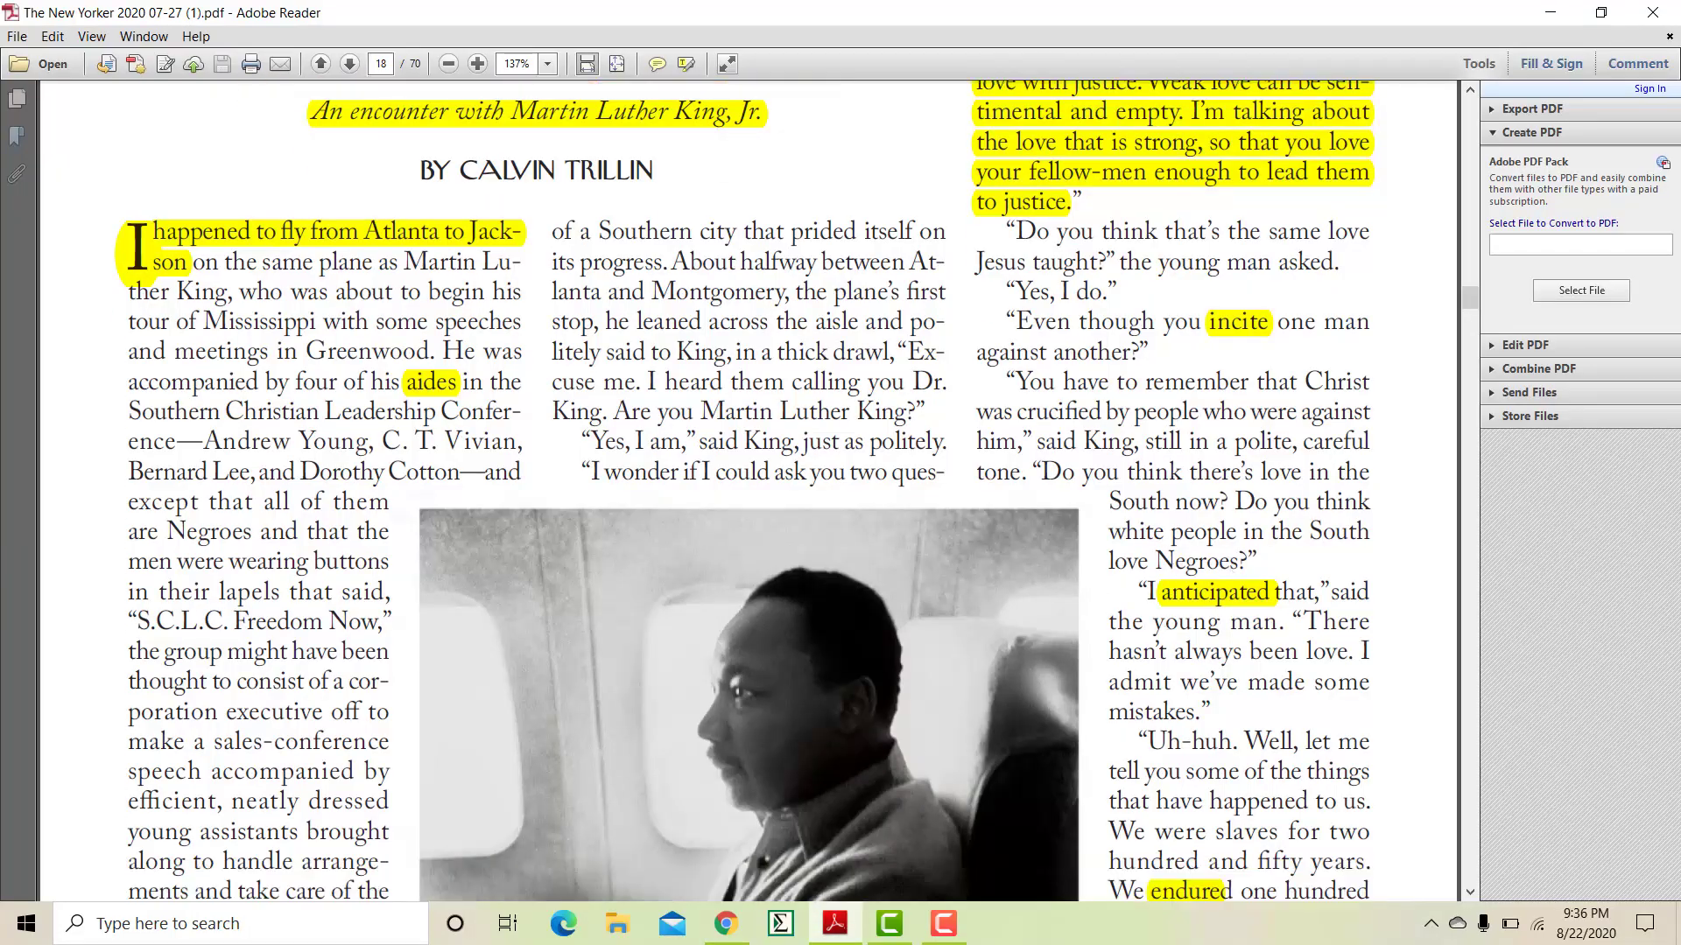
left_click(726, 924)
type("a")
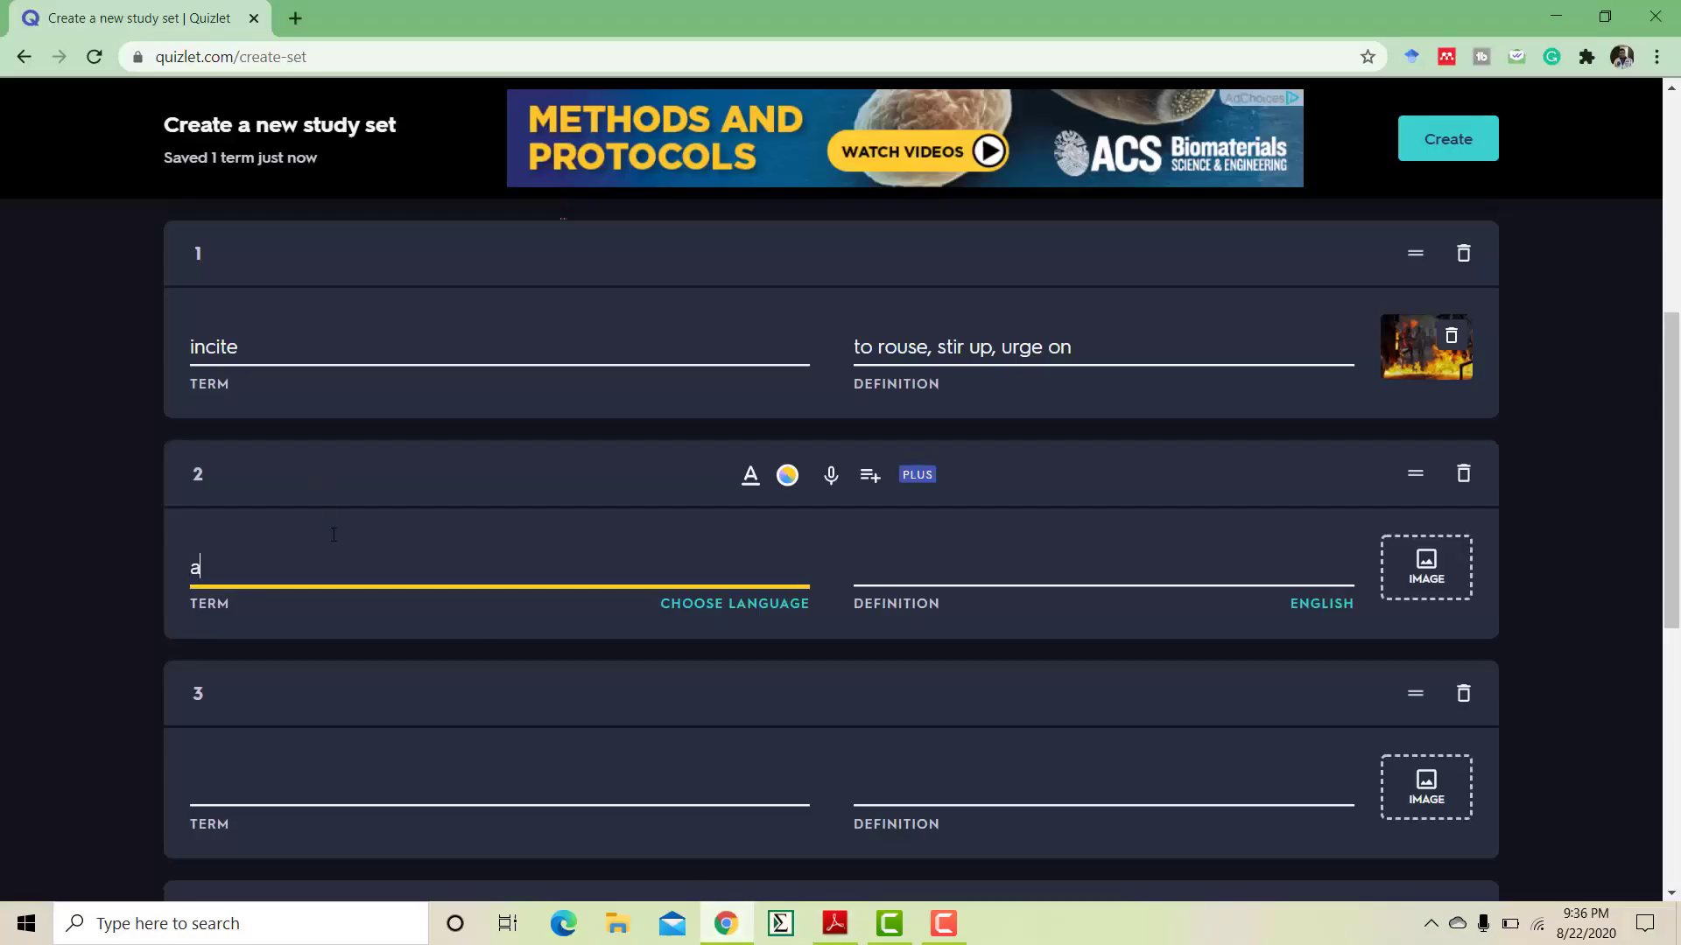
type("nticipate")
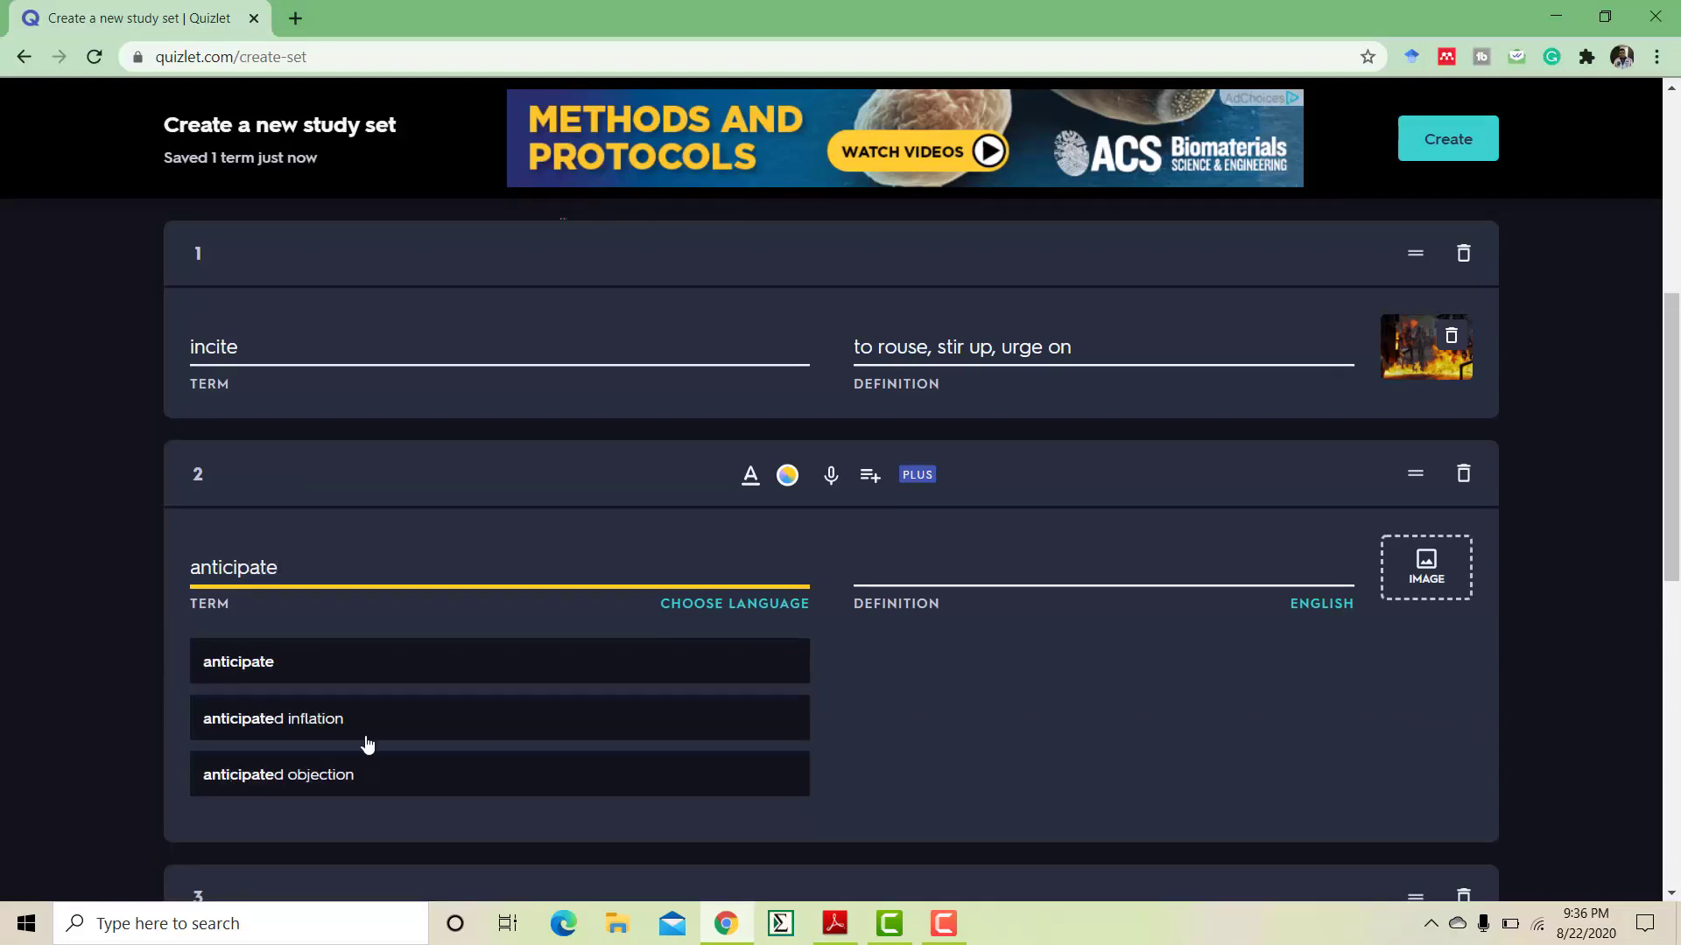
- Give card 2 the suggested definition "regard as probable; expect or predict" and add the image of a child with a green gift
left_click(379, 656)
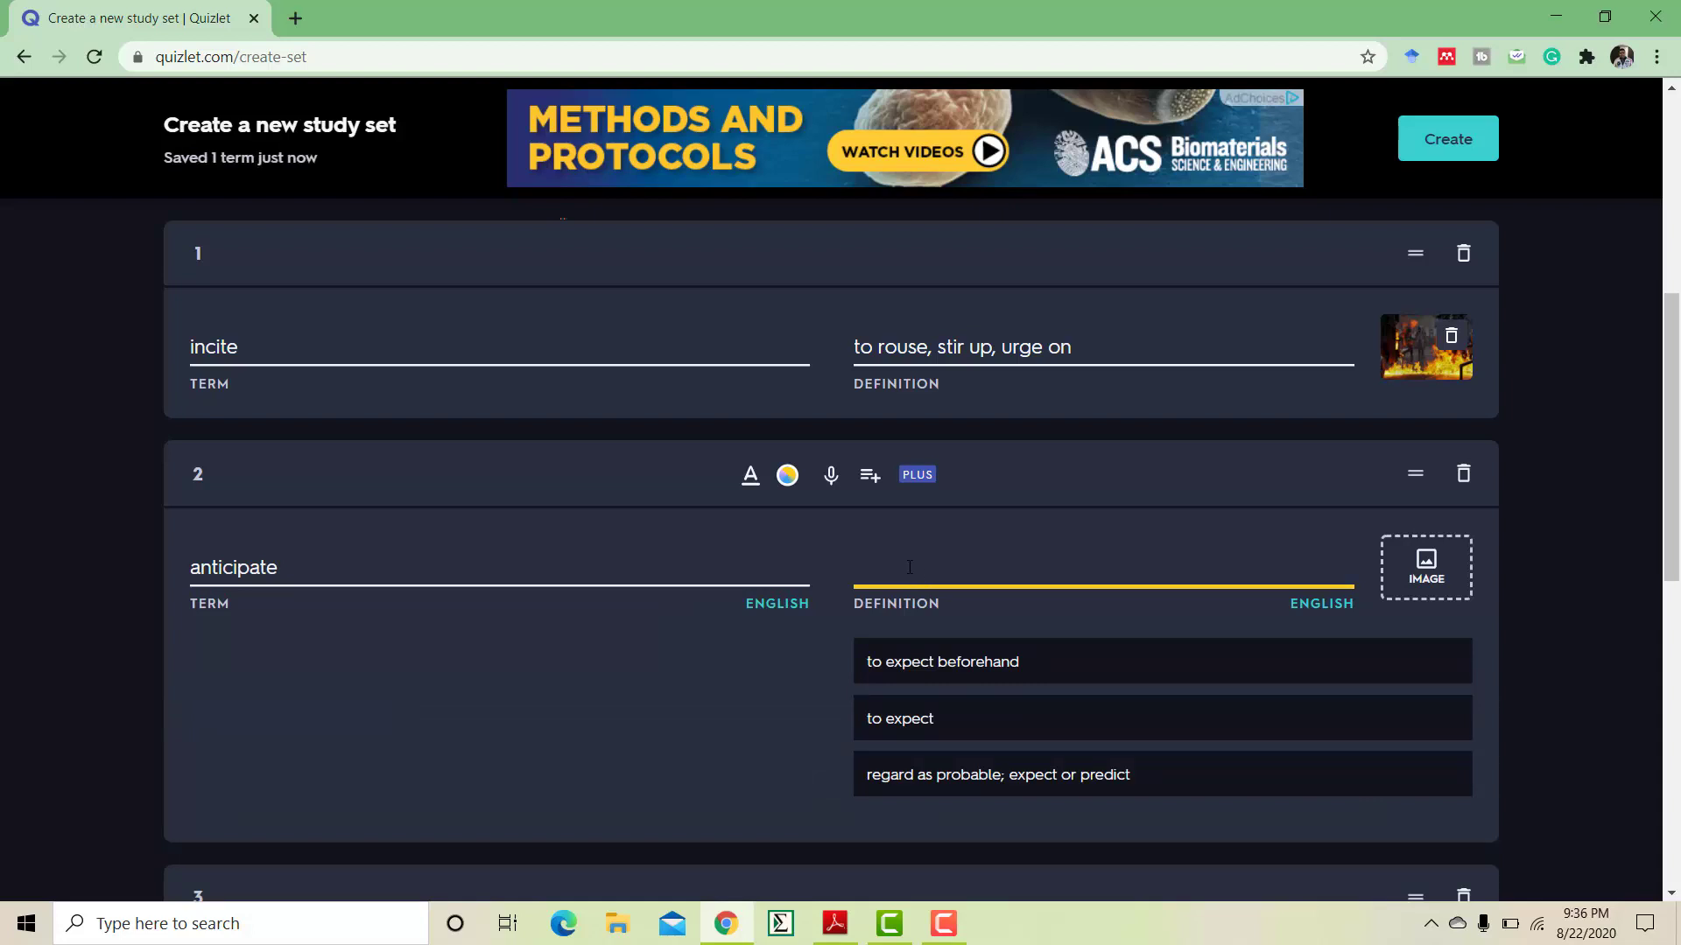
left_click(945, 778)
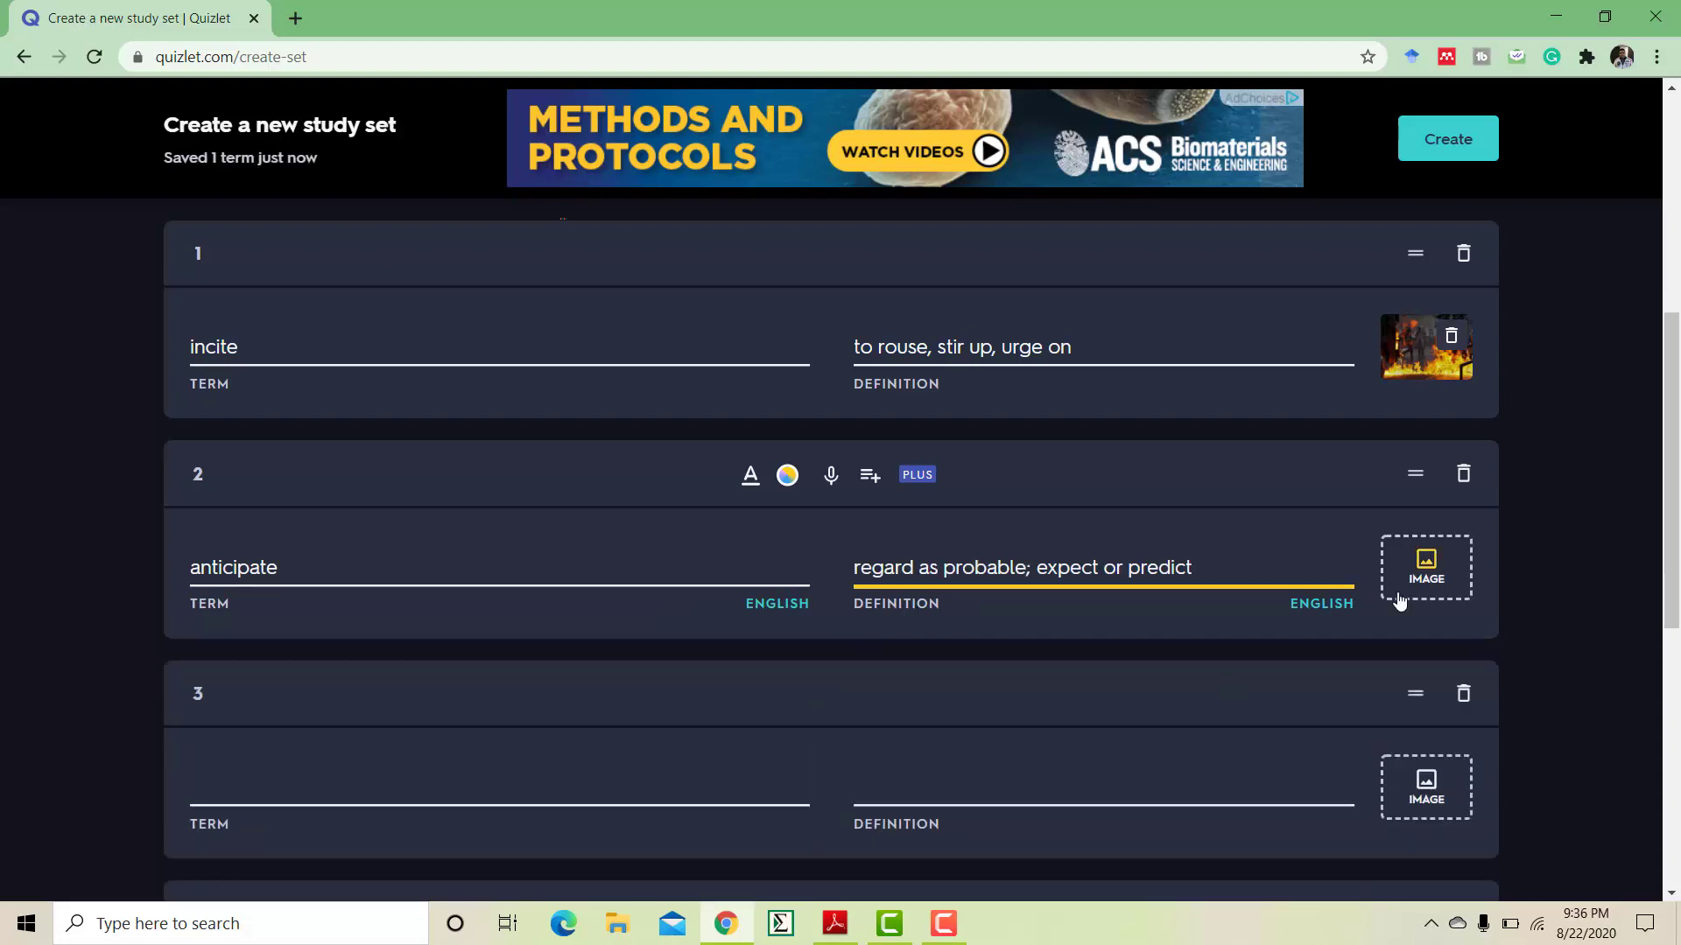
left_click(1418, 582)
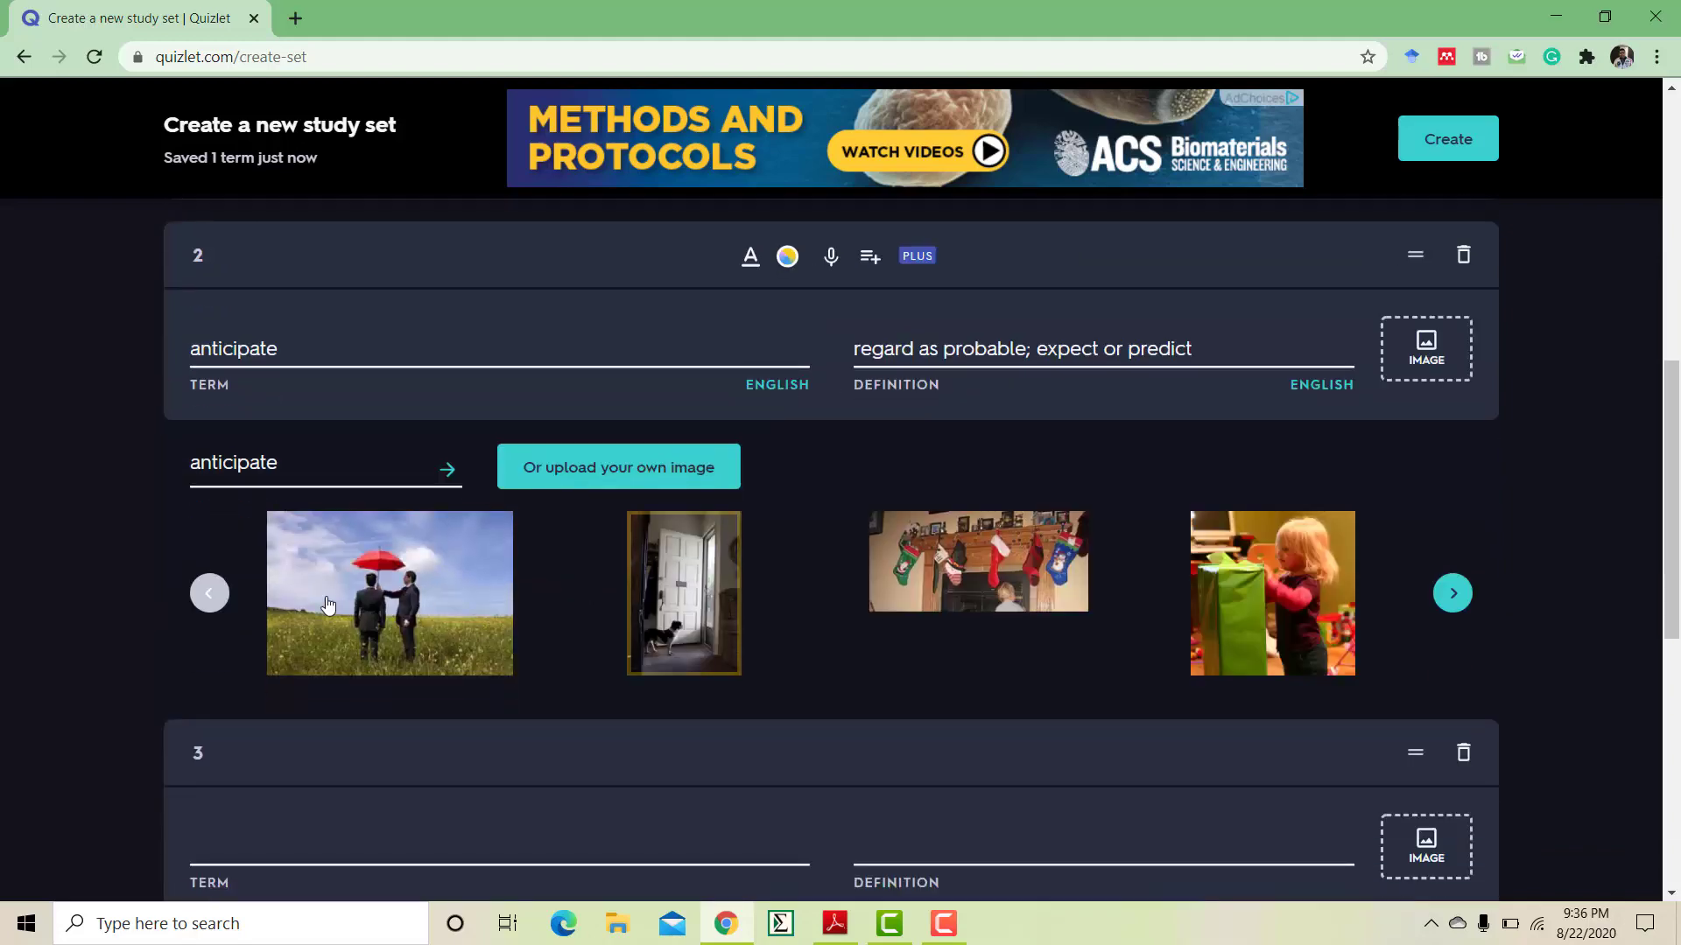
left_click(1453, 594)
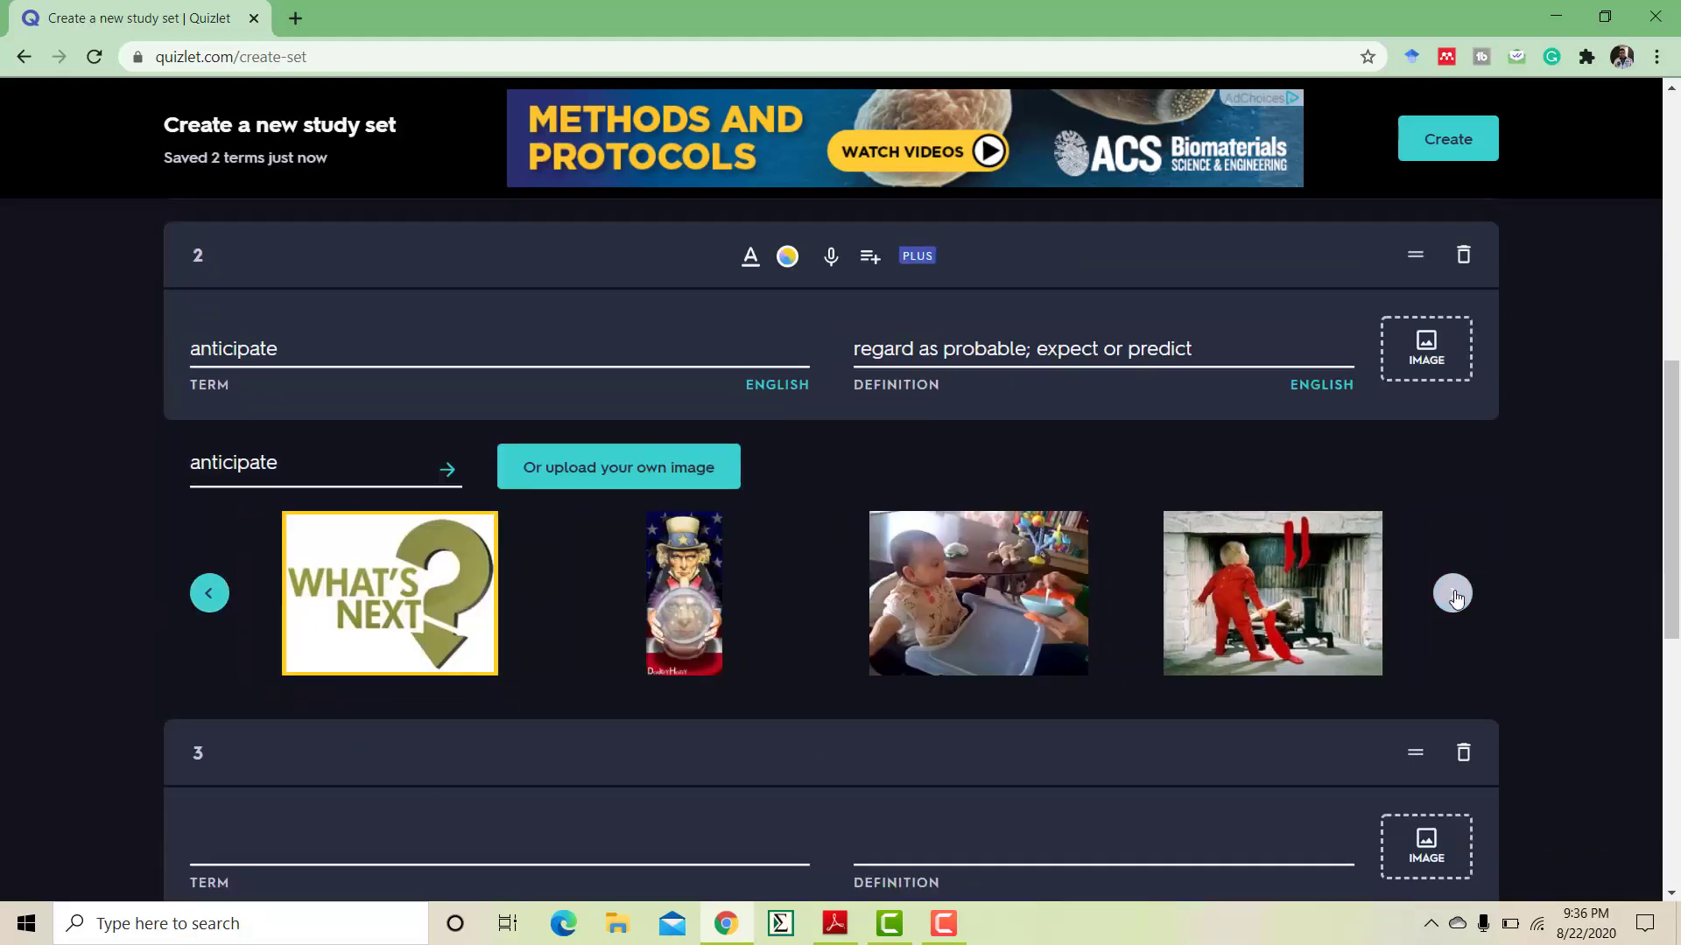
left_click(209, 593)
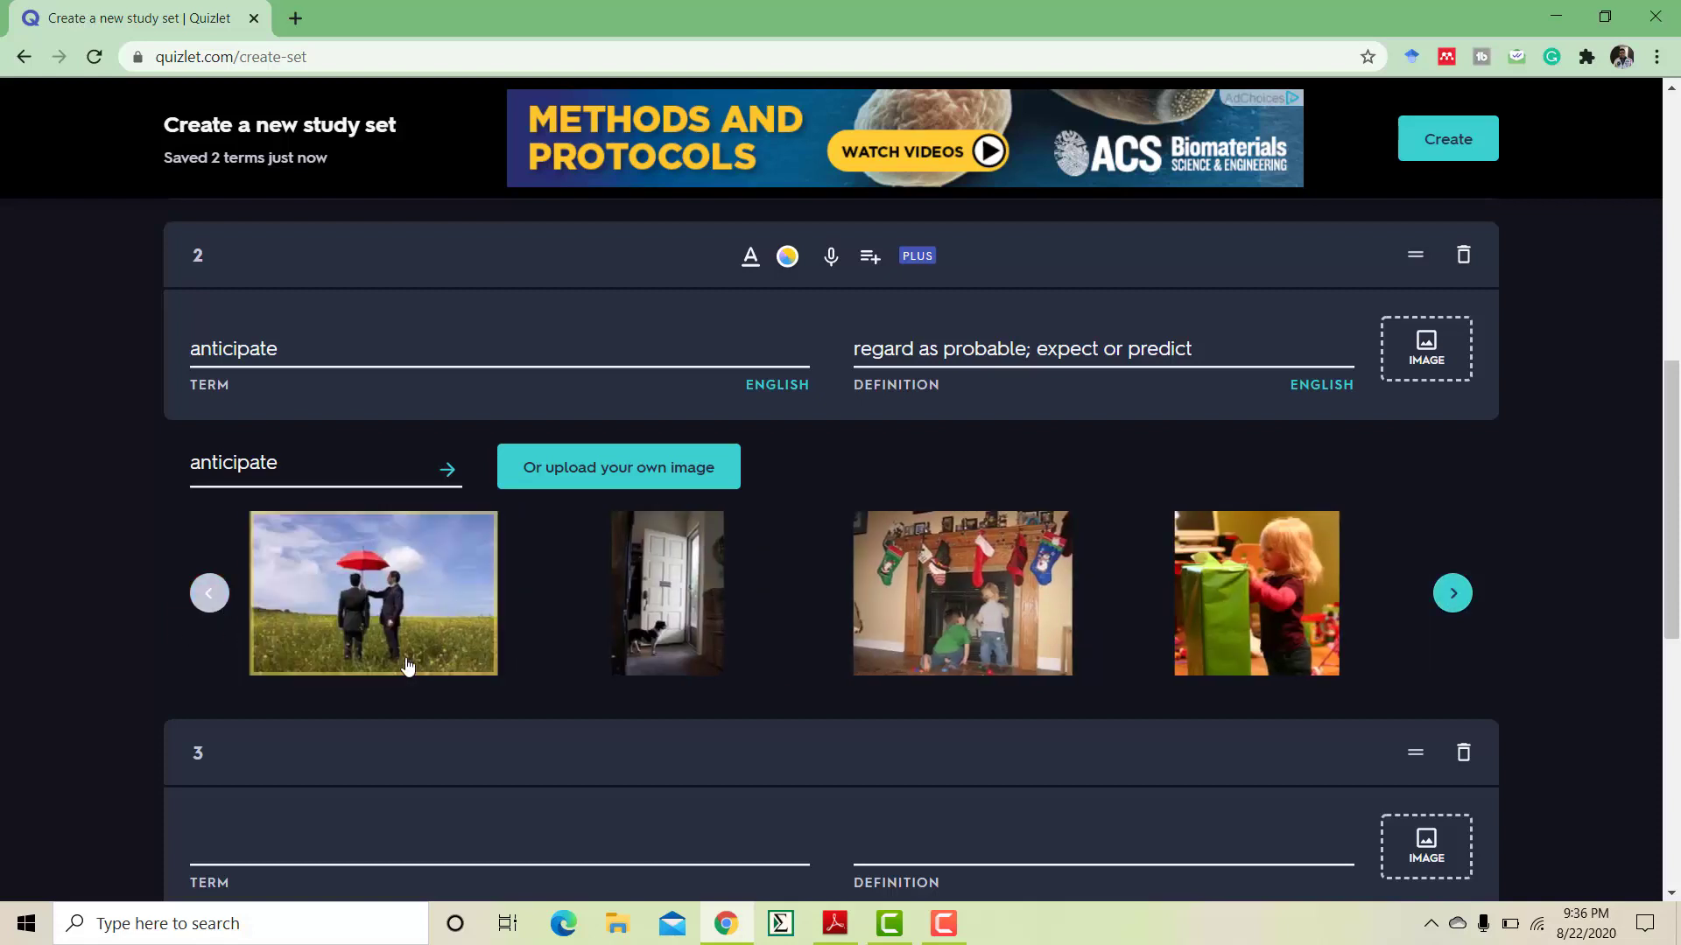
left_click(1243, 622)
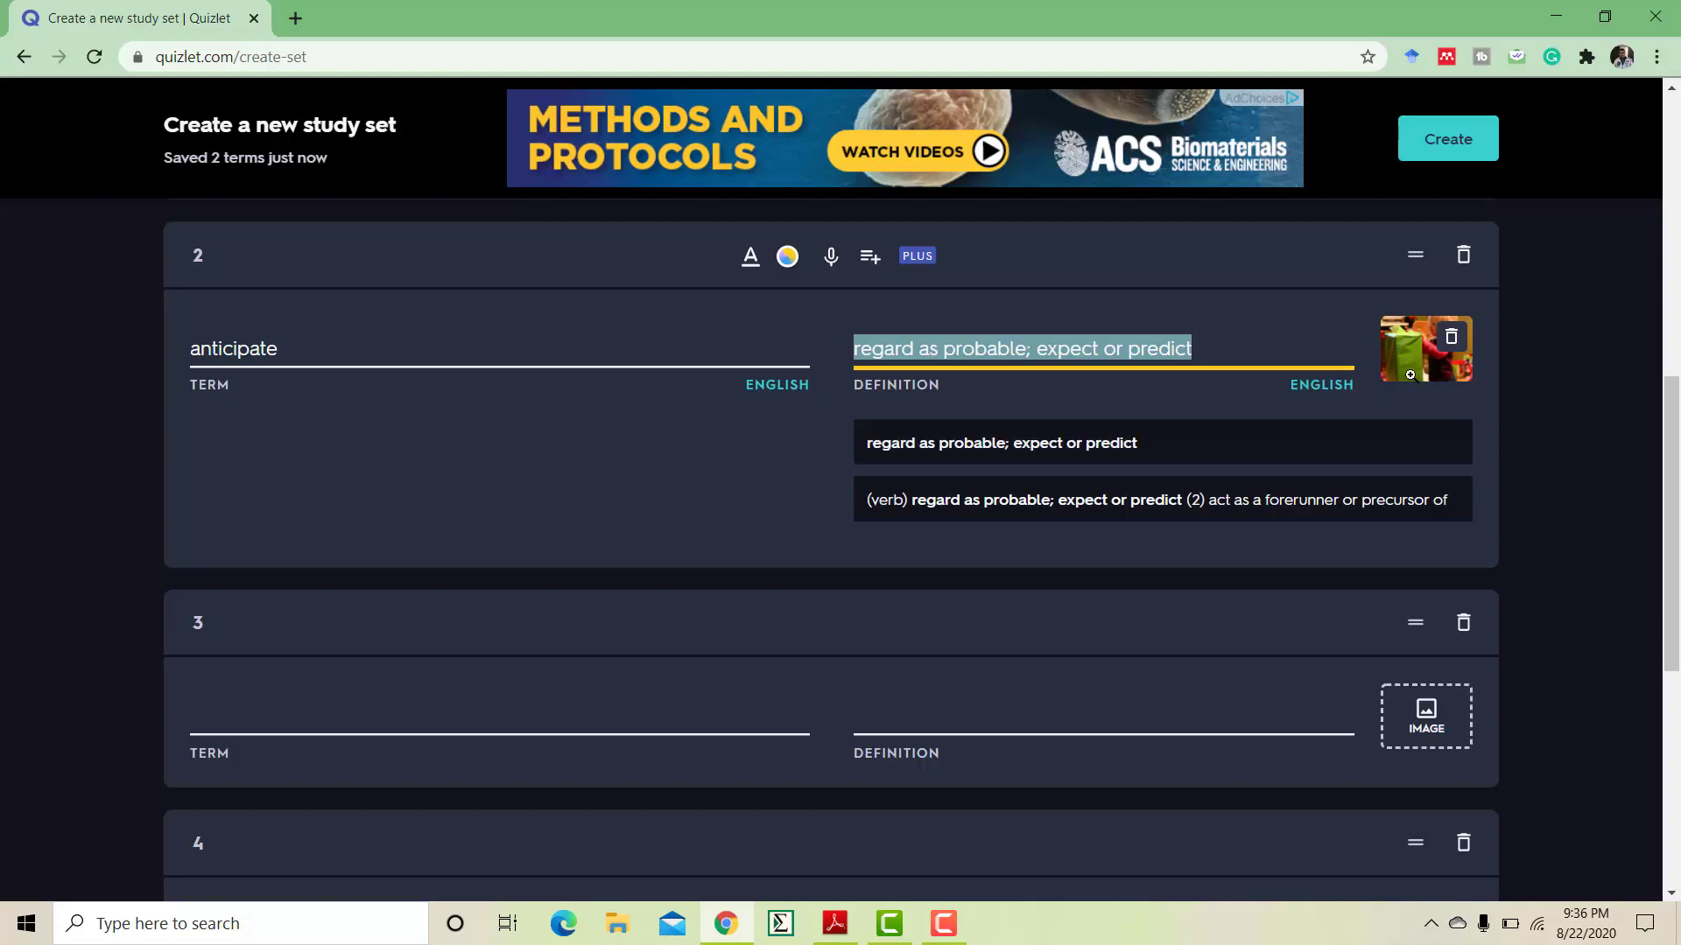
- Look through the article in Adobe Reader for the next highlighted word and enter "endure" as the term of card 3 in Chrome
left_click(354, 719)
left_click(320, 560)
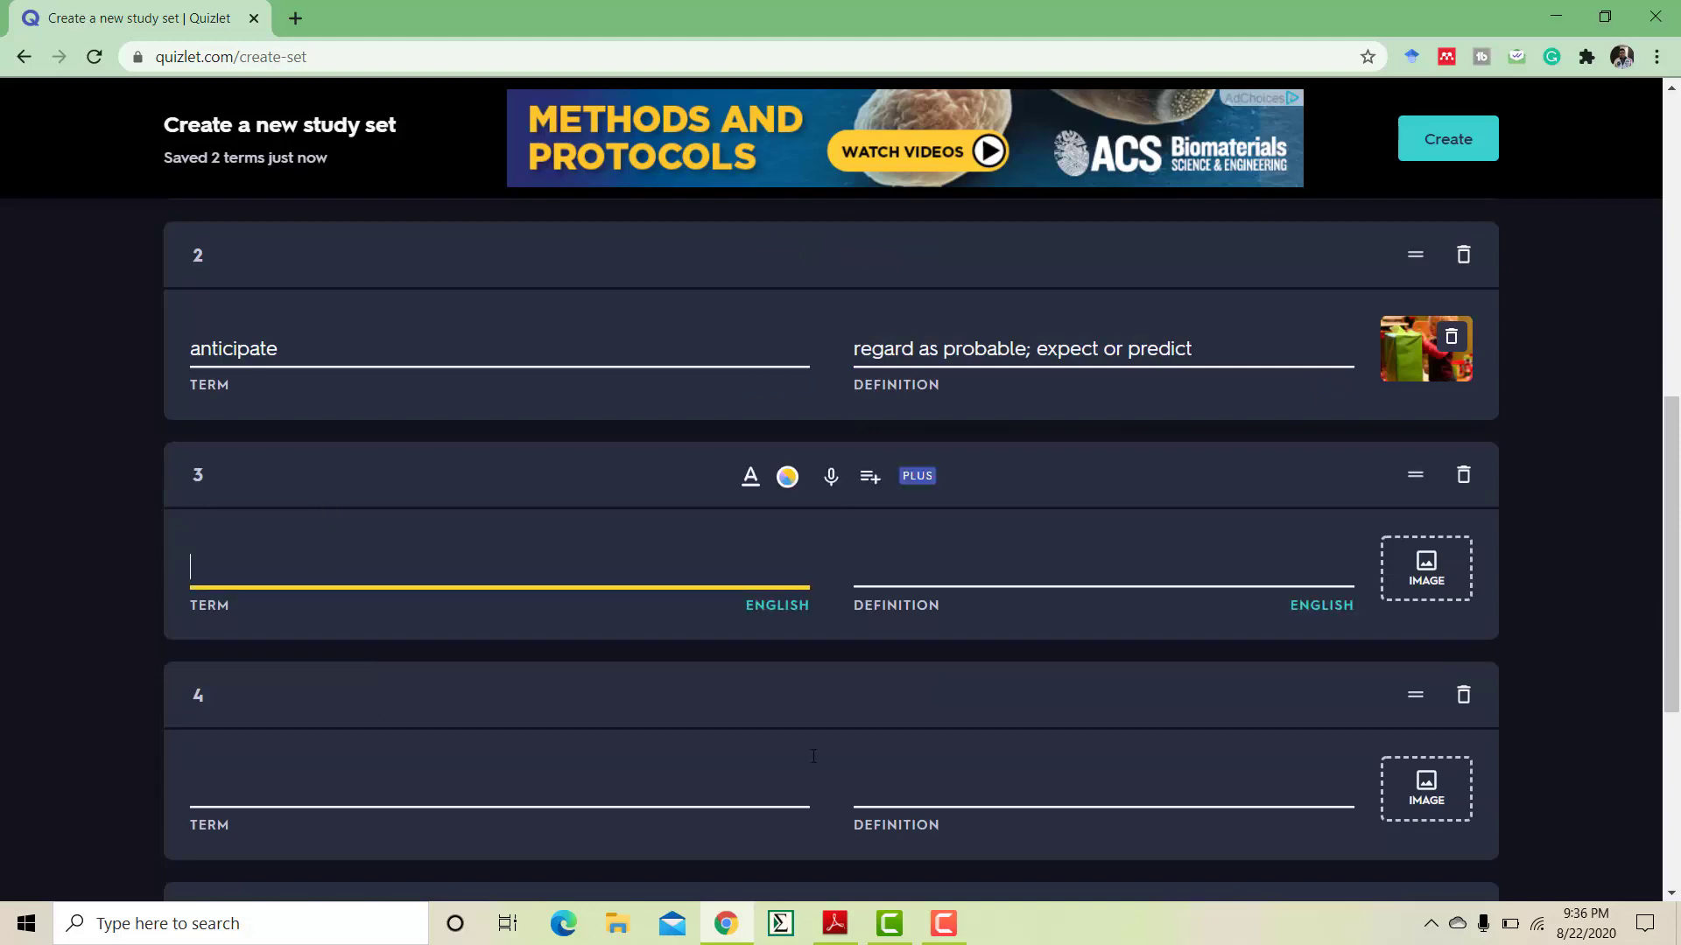
left_click(834, 924)
scroll(520, 556, "up", 2)
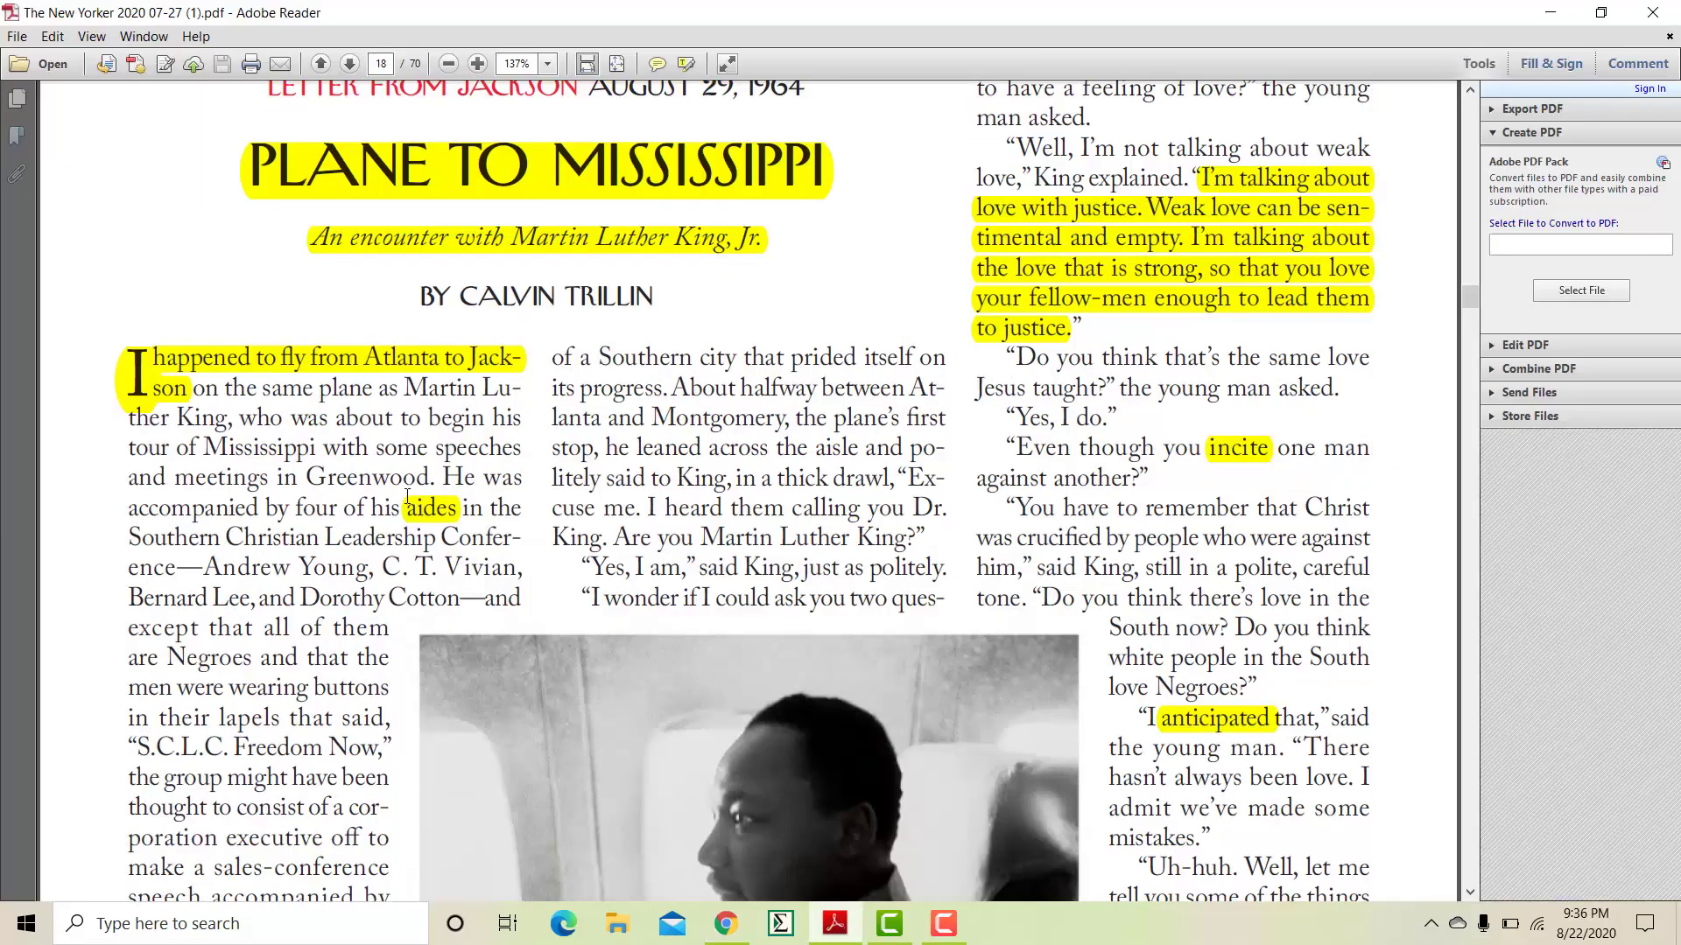
scroll(492, 437, "up", 3)
scroll(492, 438, "down", 4)
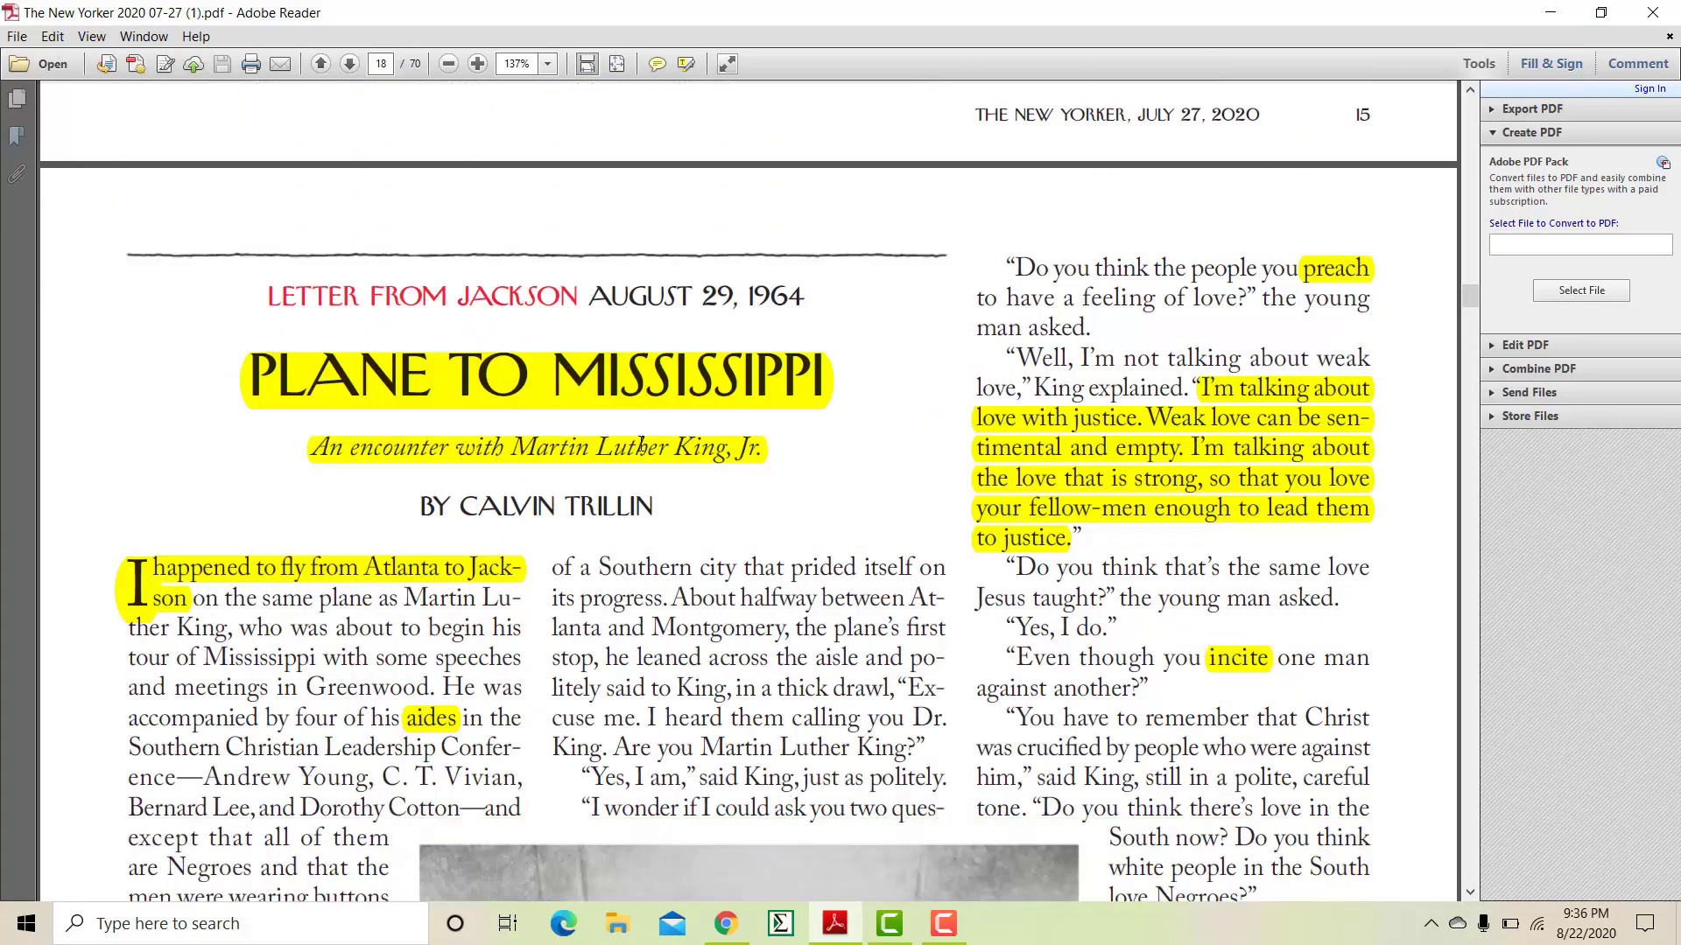
scroll(485, 432, "up", 3)
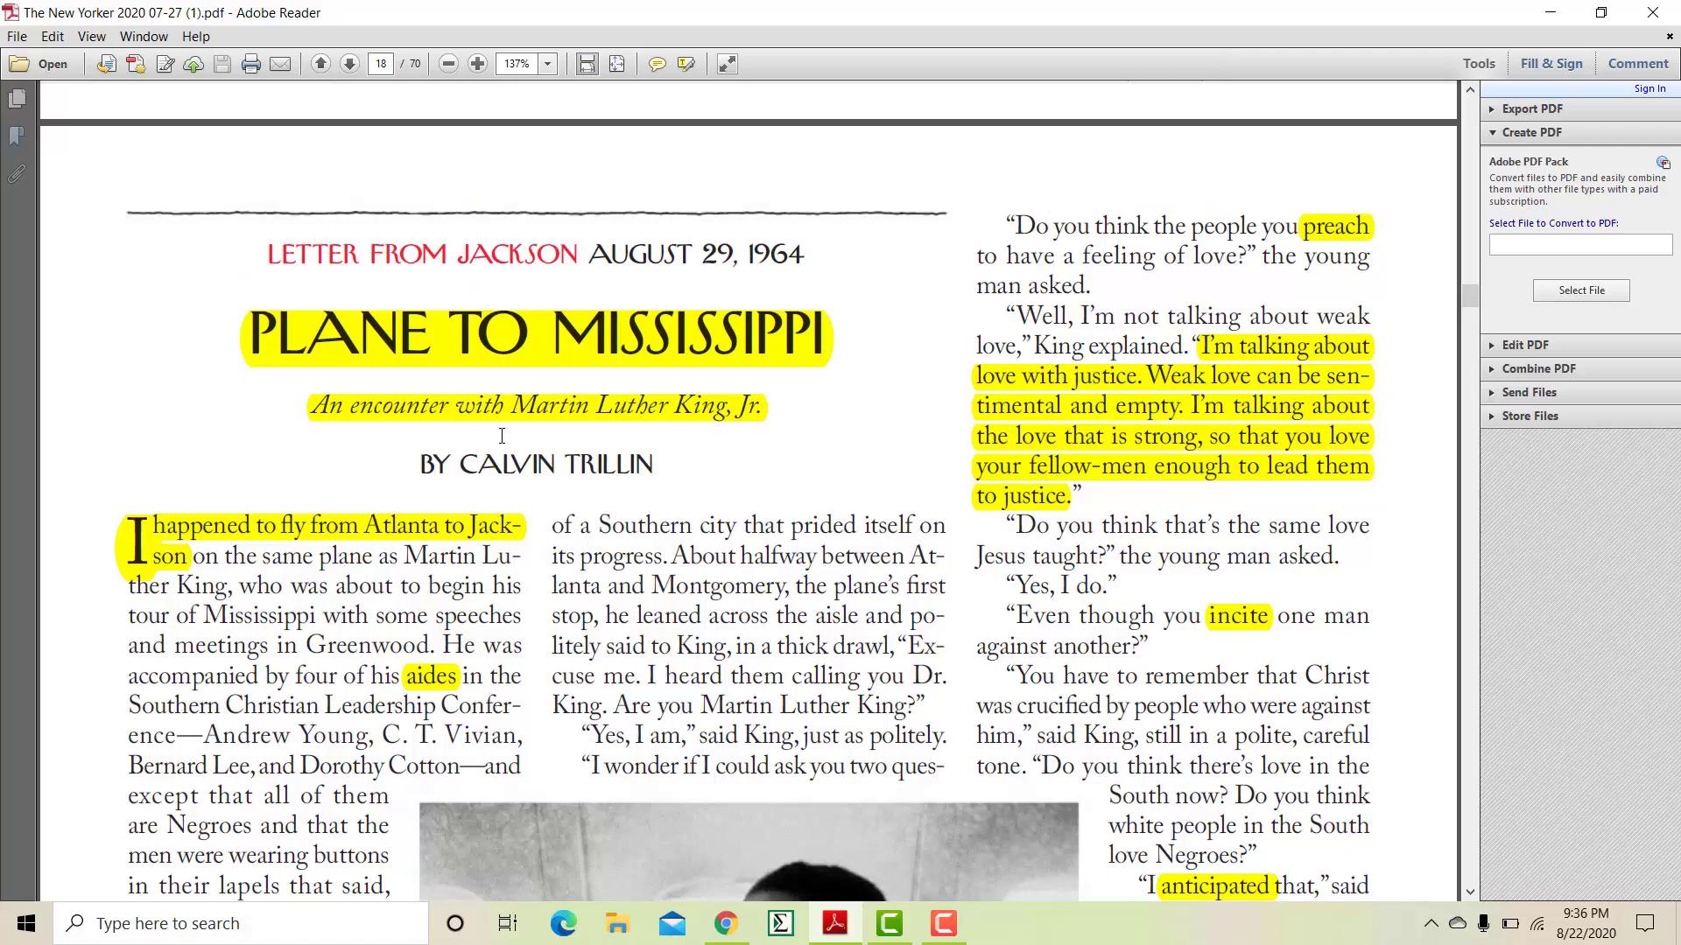
scroll(508, 437, "down", 1)
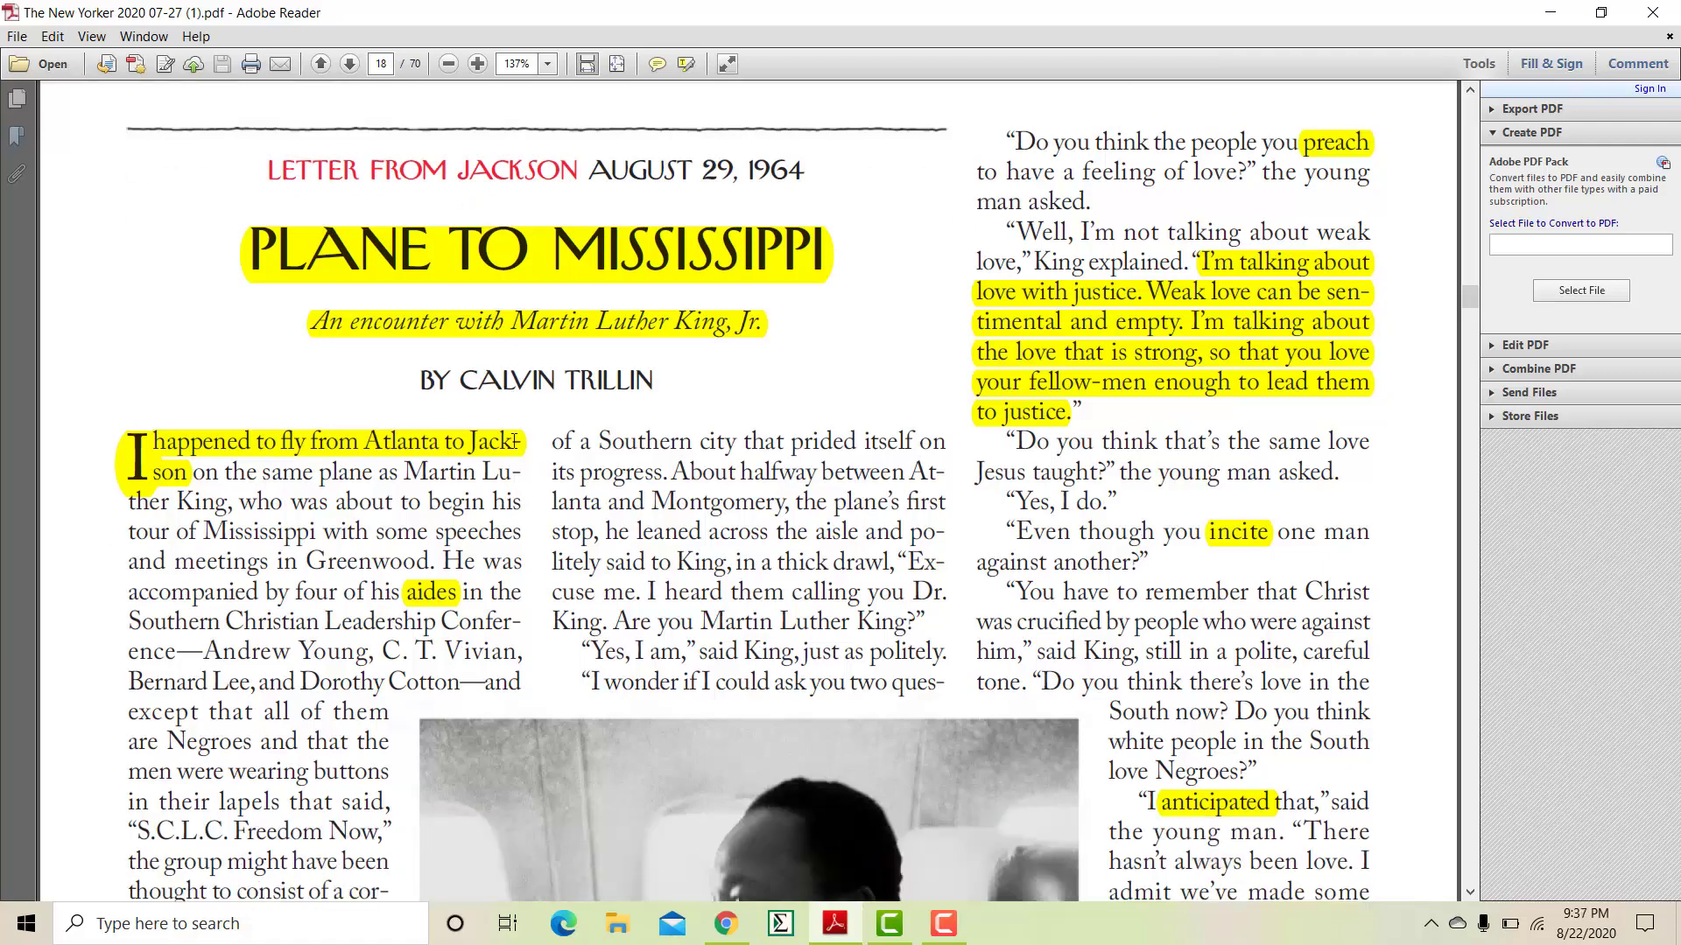
scroll(514, 442, "down", 6)
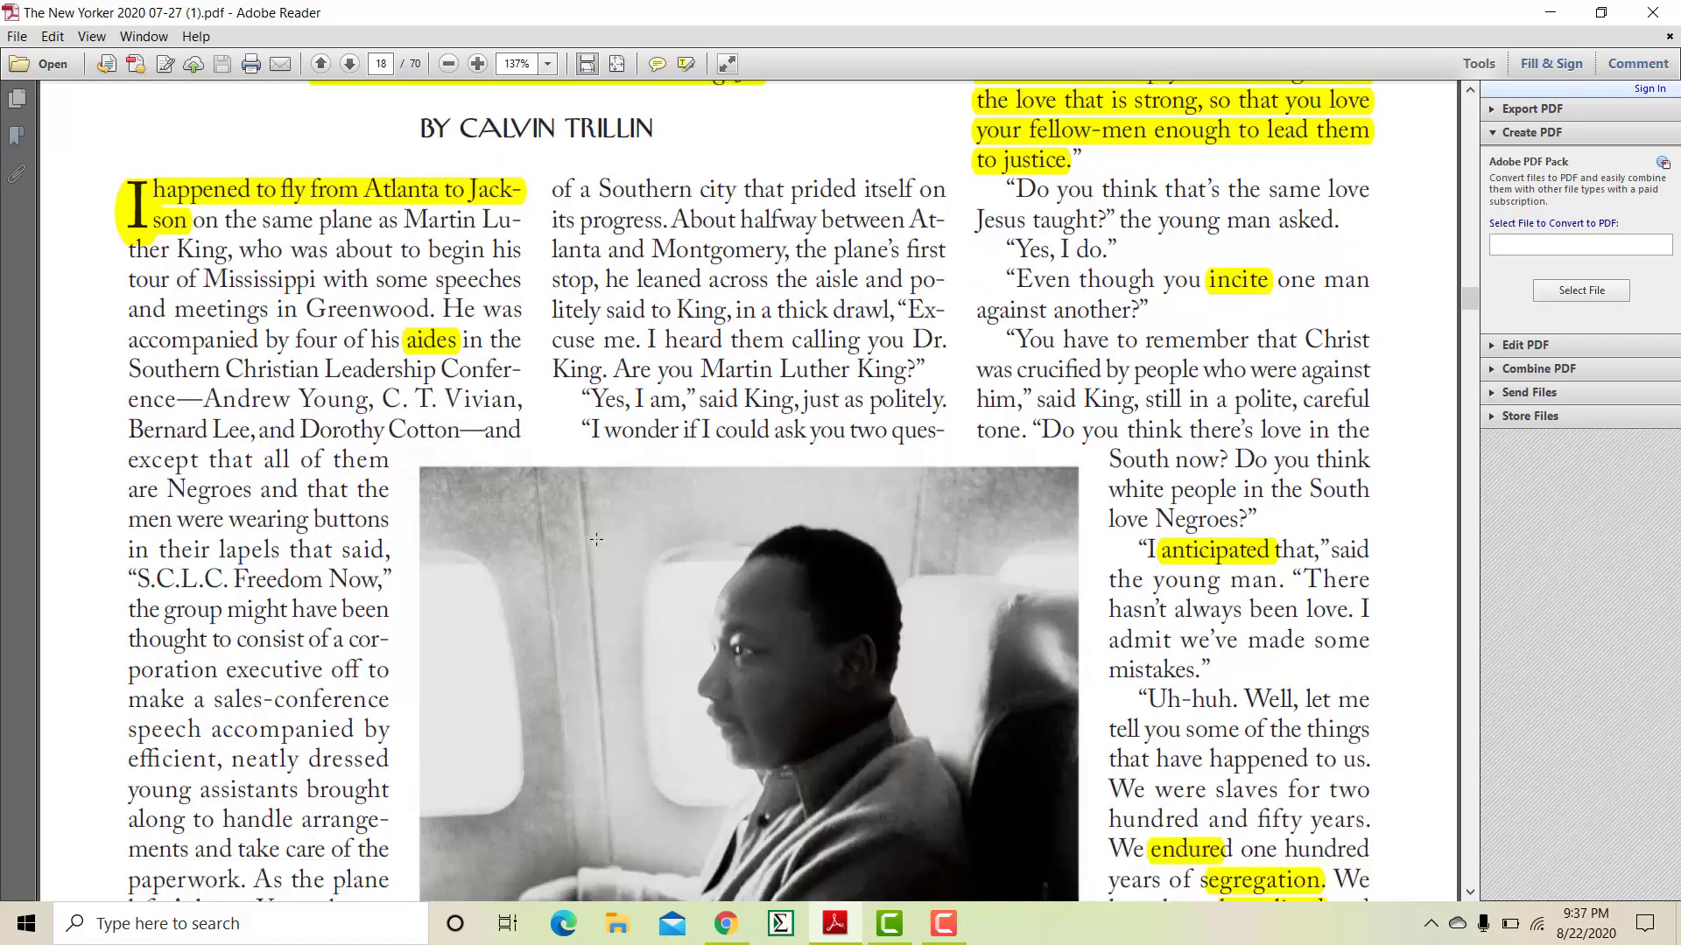
scroll(727, 504, "down", 2)
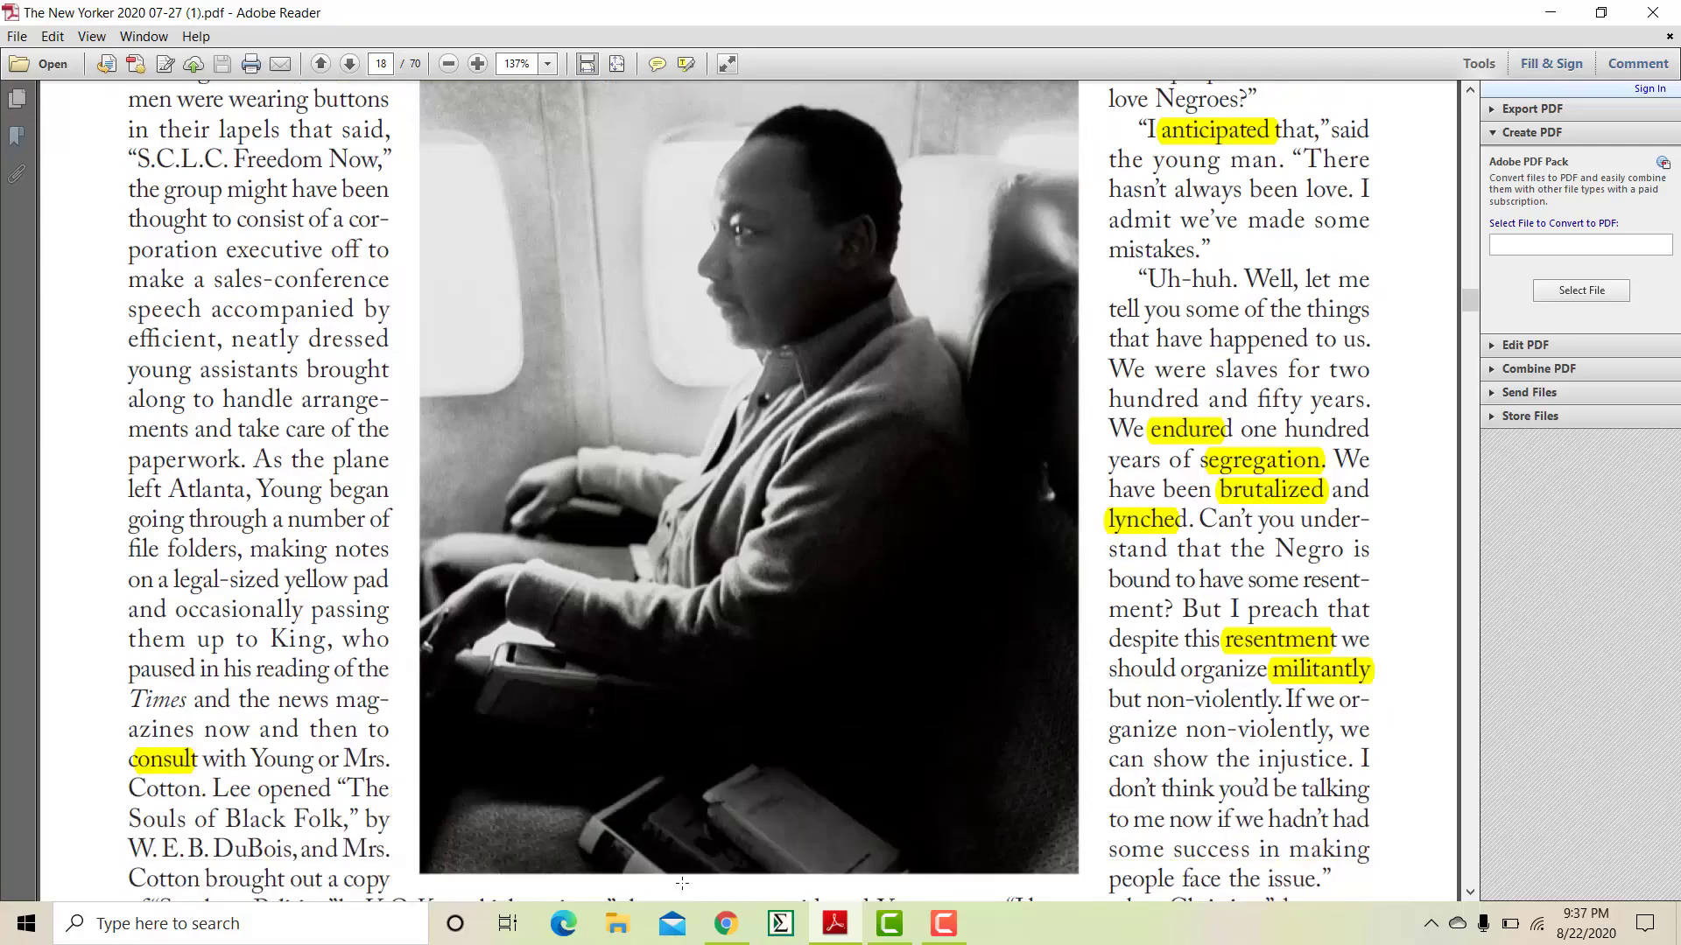
left_click(724, 935)
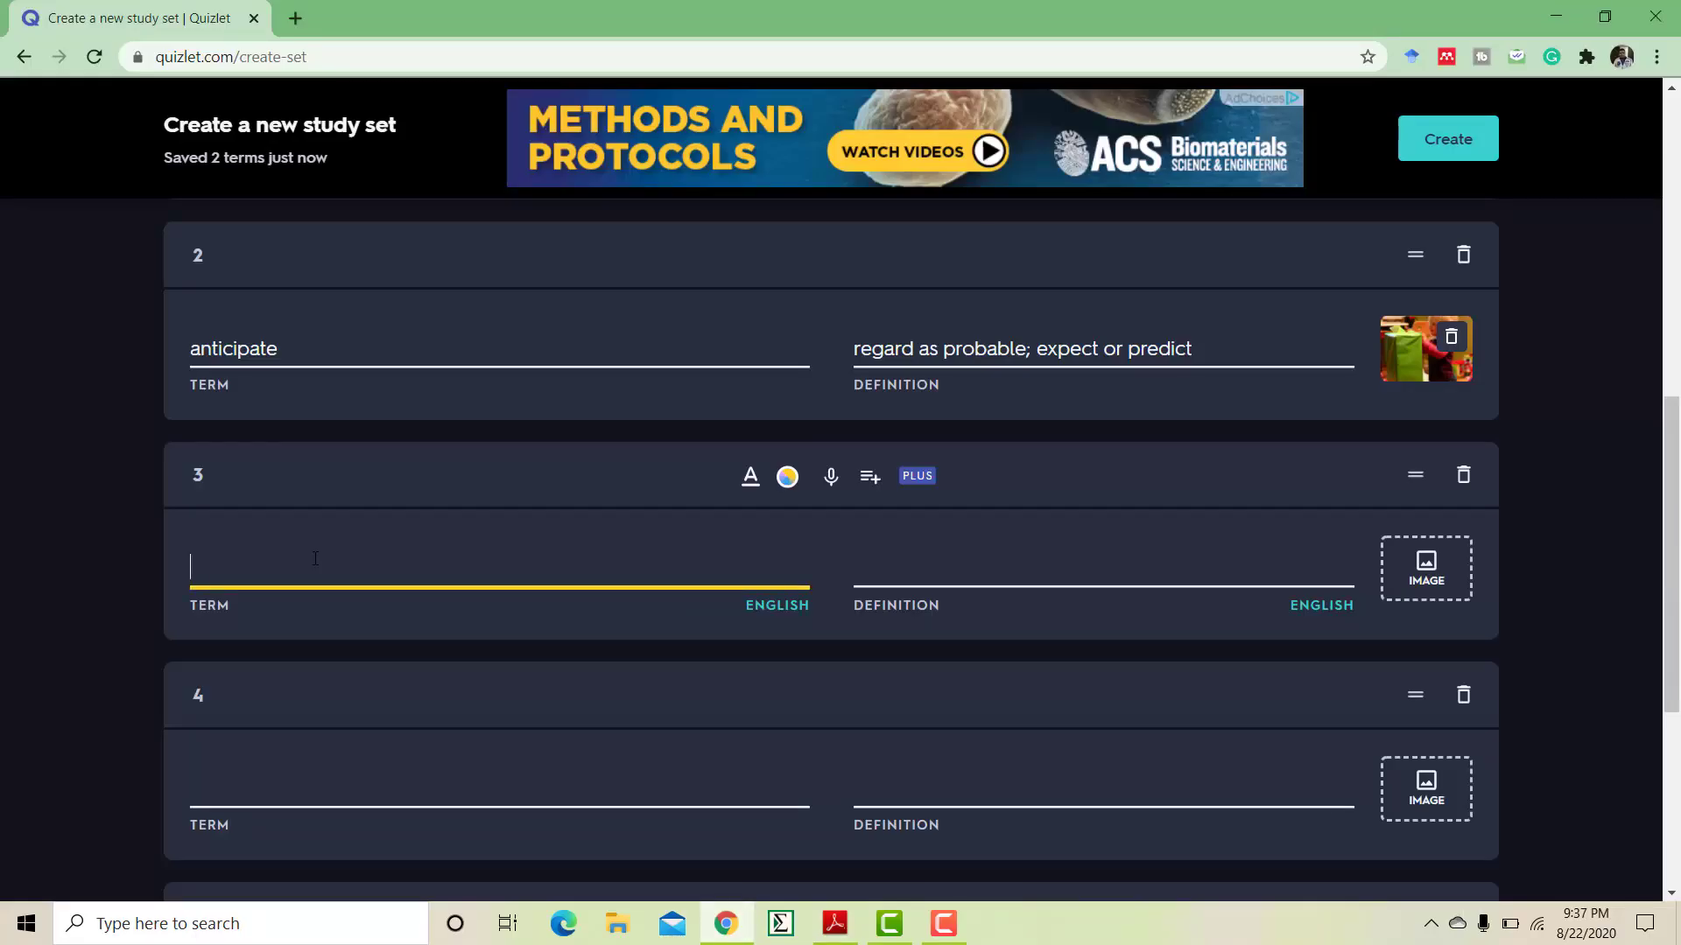
type("endure")
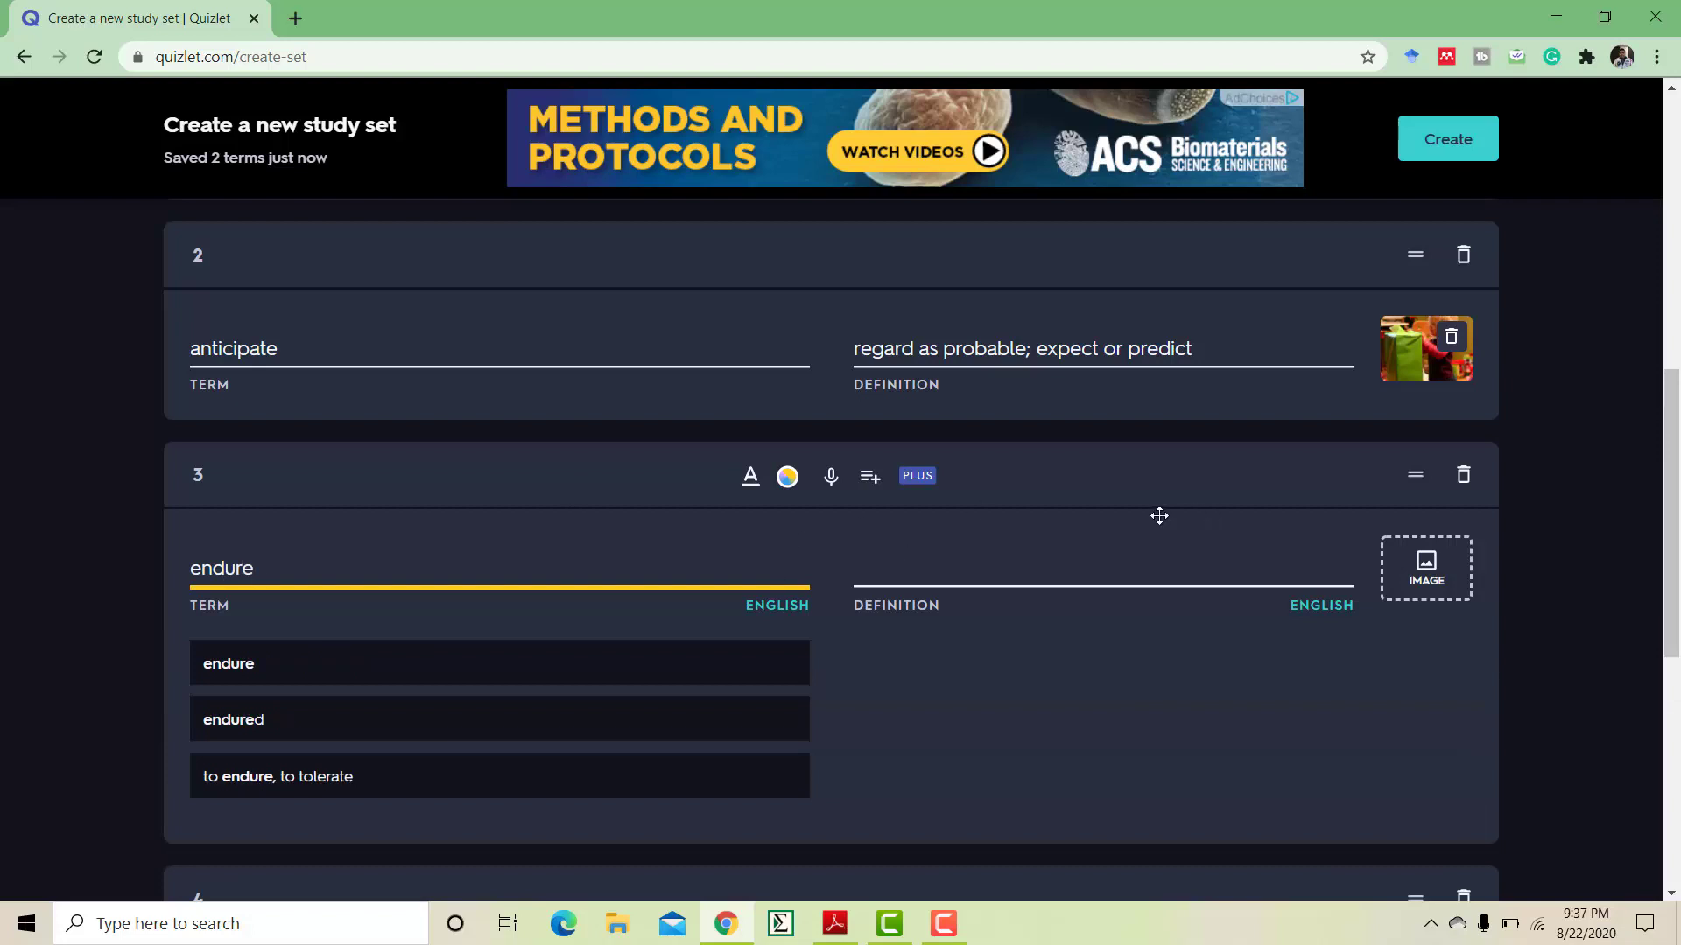
- Give card 3 the suggested definition "To carry on through despite hardships; to put up with" and add the image of soldiers on an obstacle course
left_click(1034, 569)
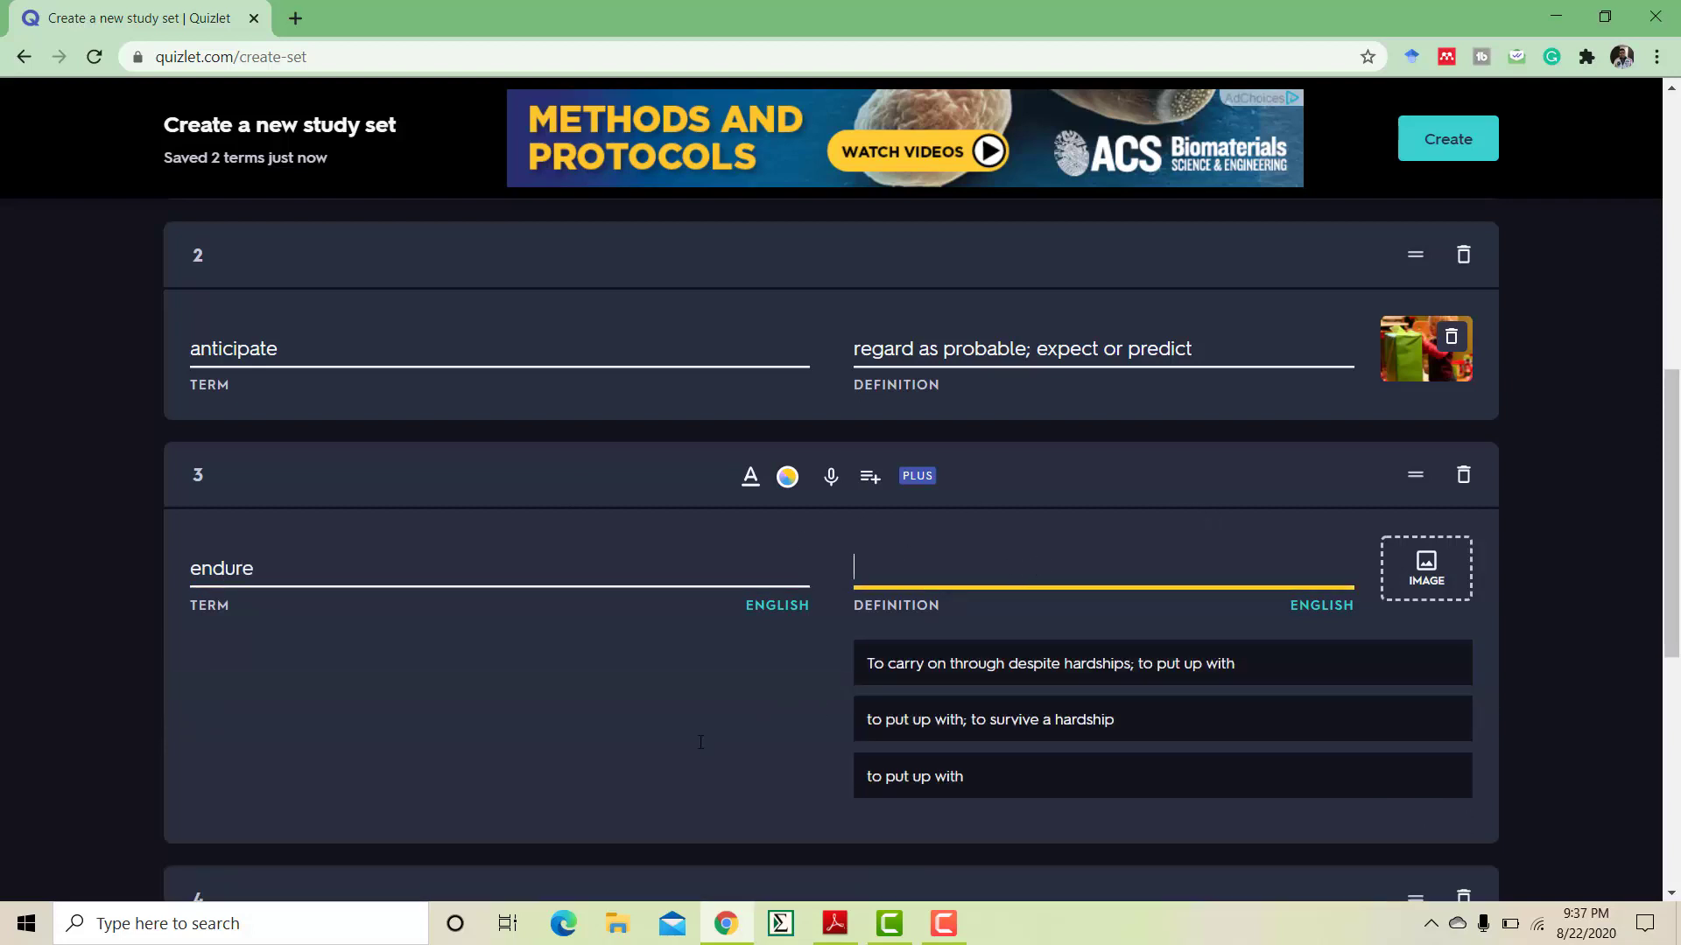
scroll(701, 716, "down", 2)
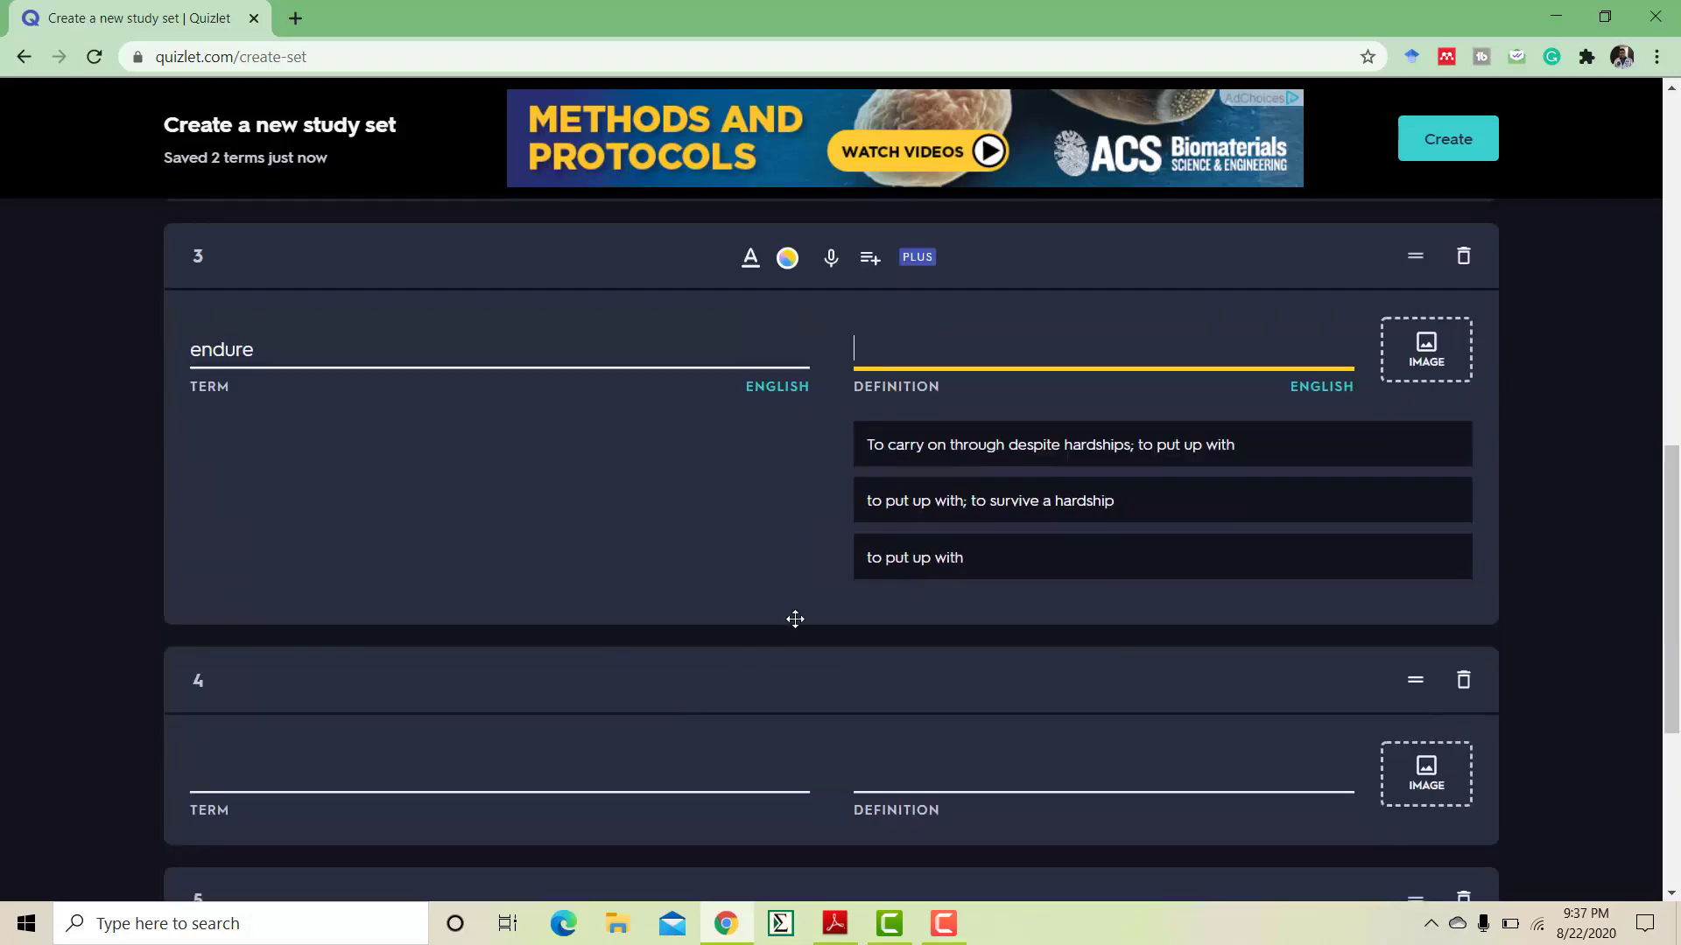
left_click(1089, 456)
left_click(1426, 354)
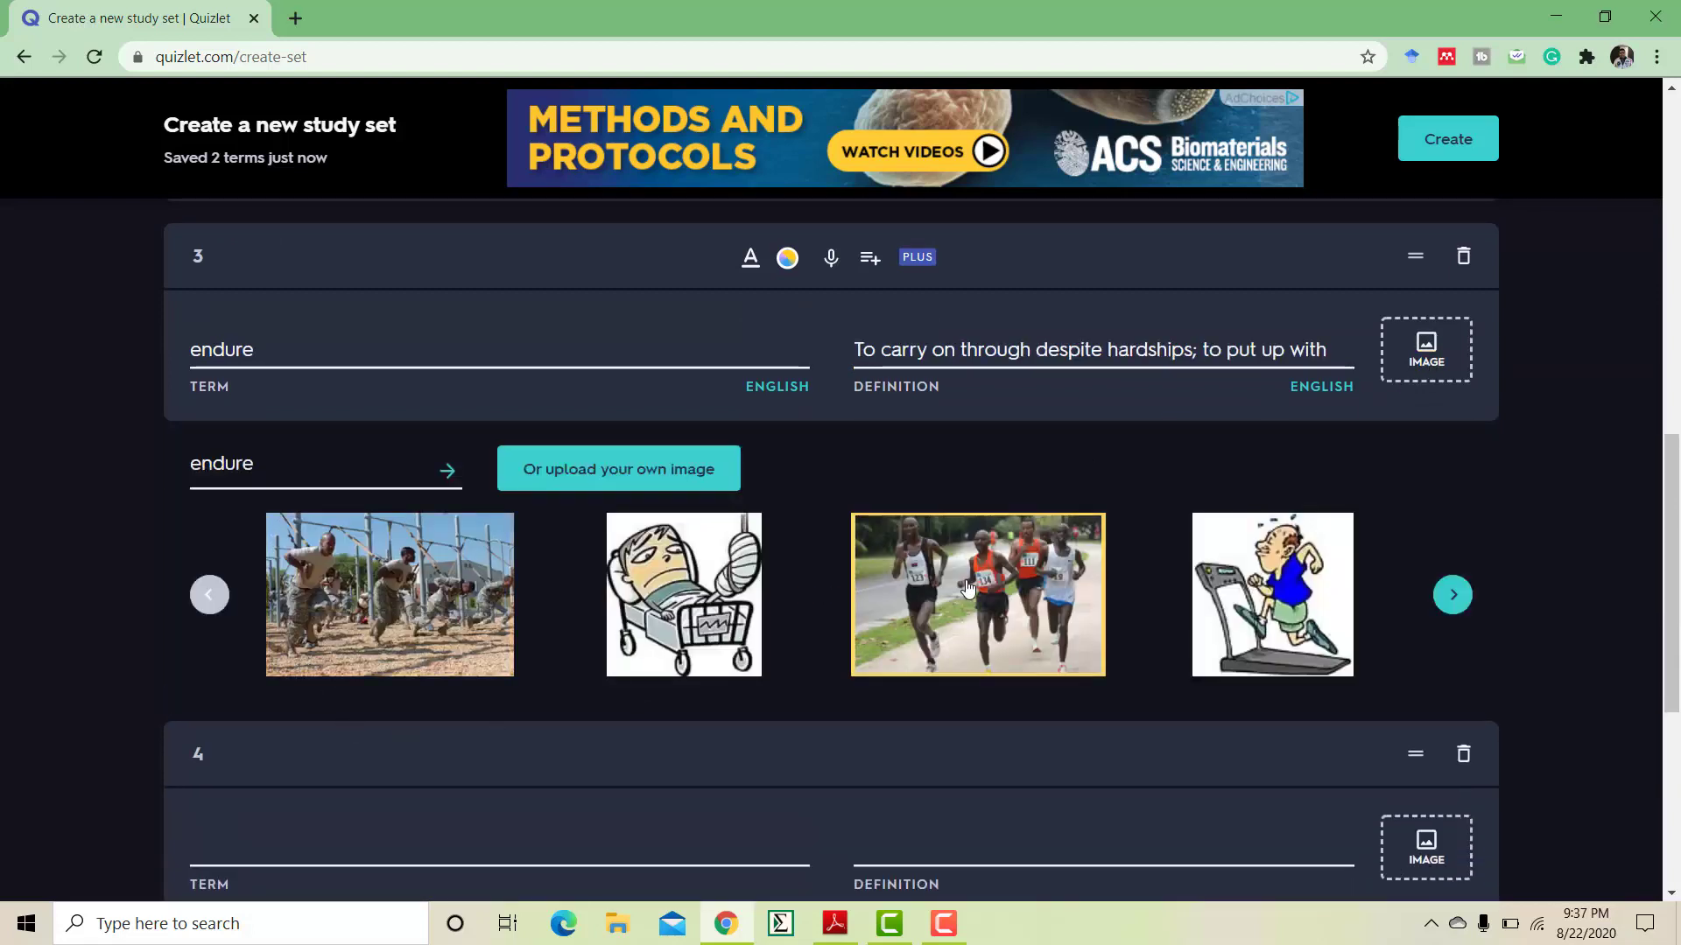
left_click(505, 591)
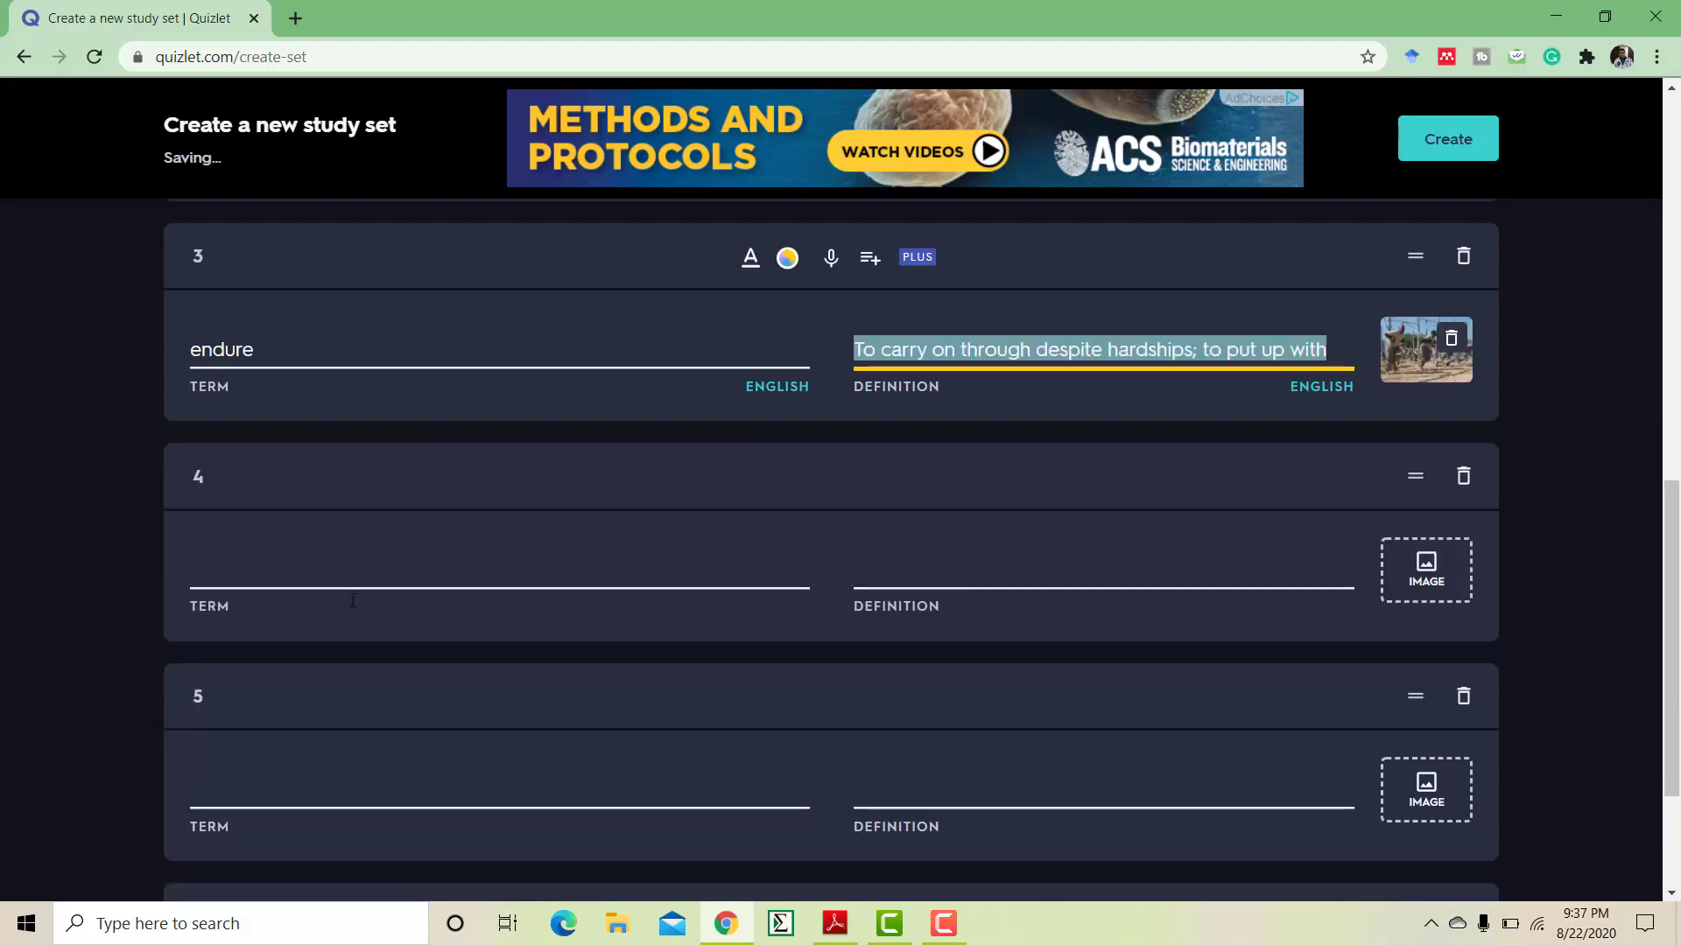
- Check the article in Adobe Reader for another highlighted word and enter "brutalized" as the term of card 4 in Chrome
left_click(369, 576)
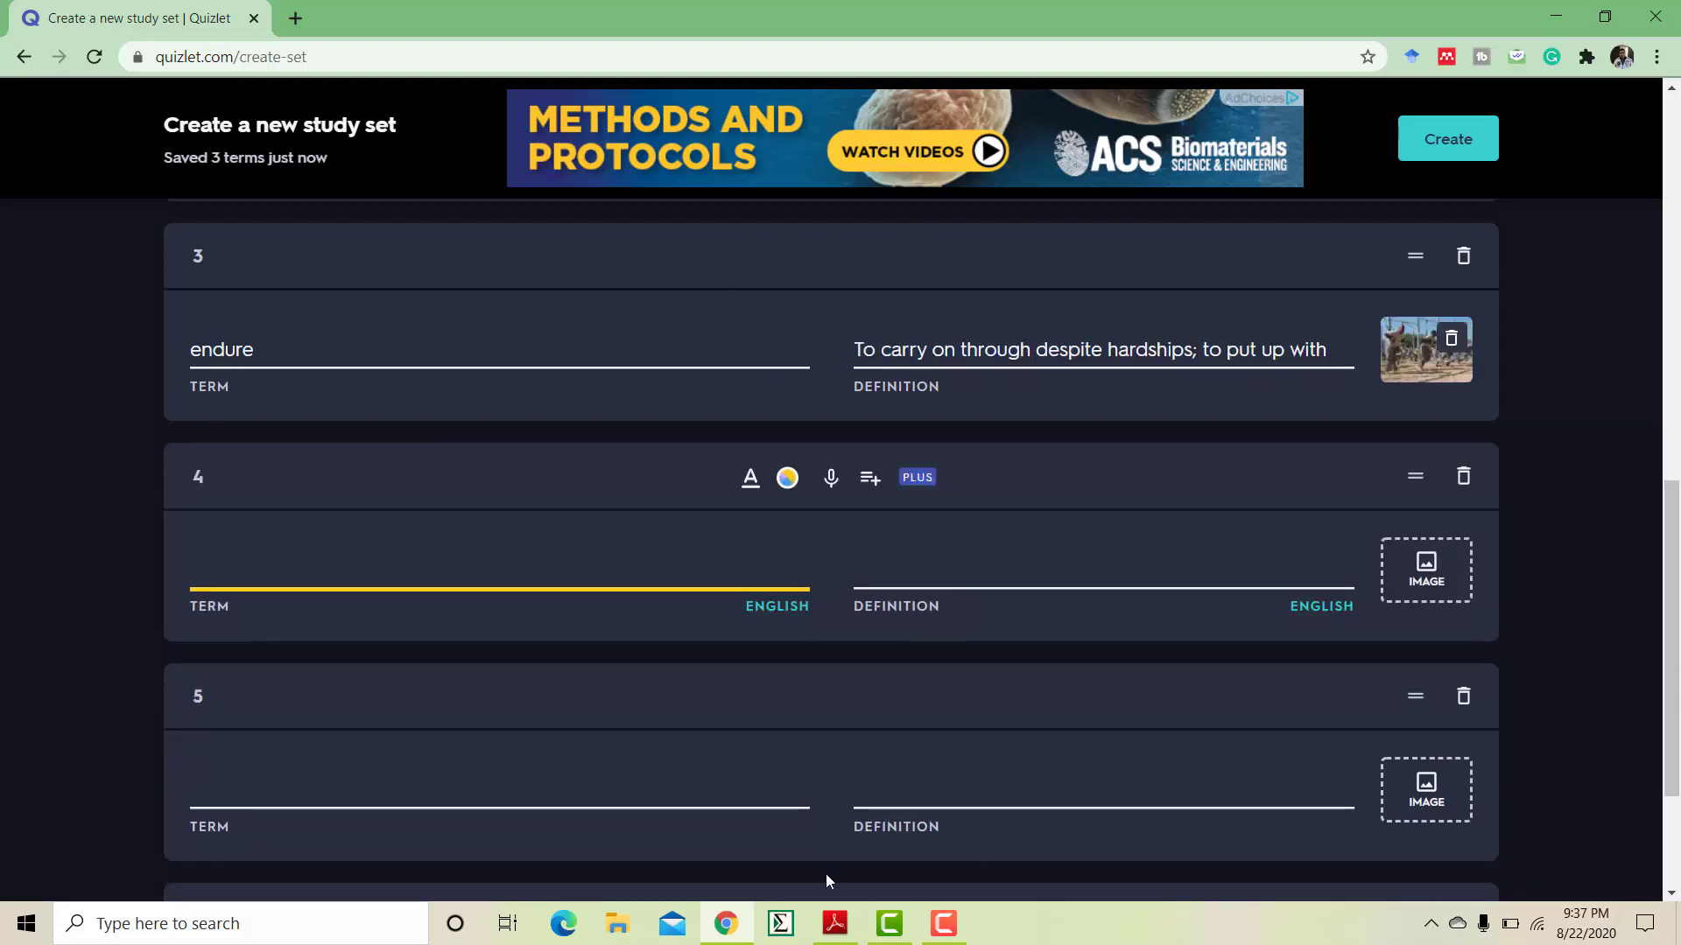
left_click(835, 923)
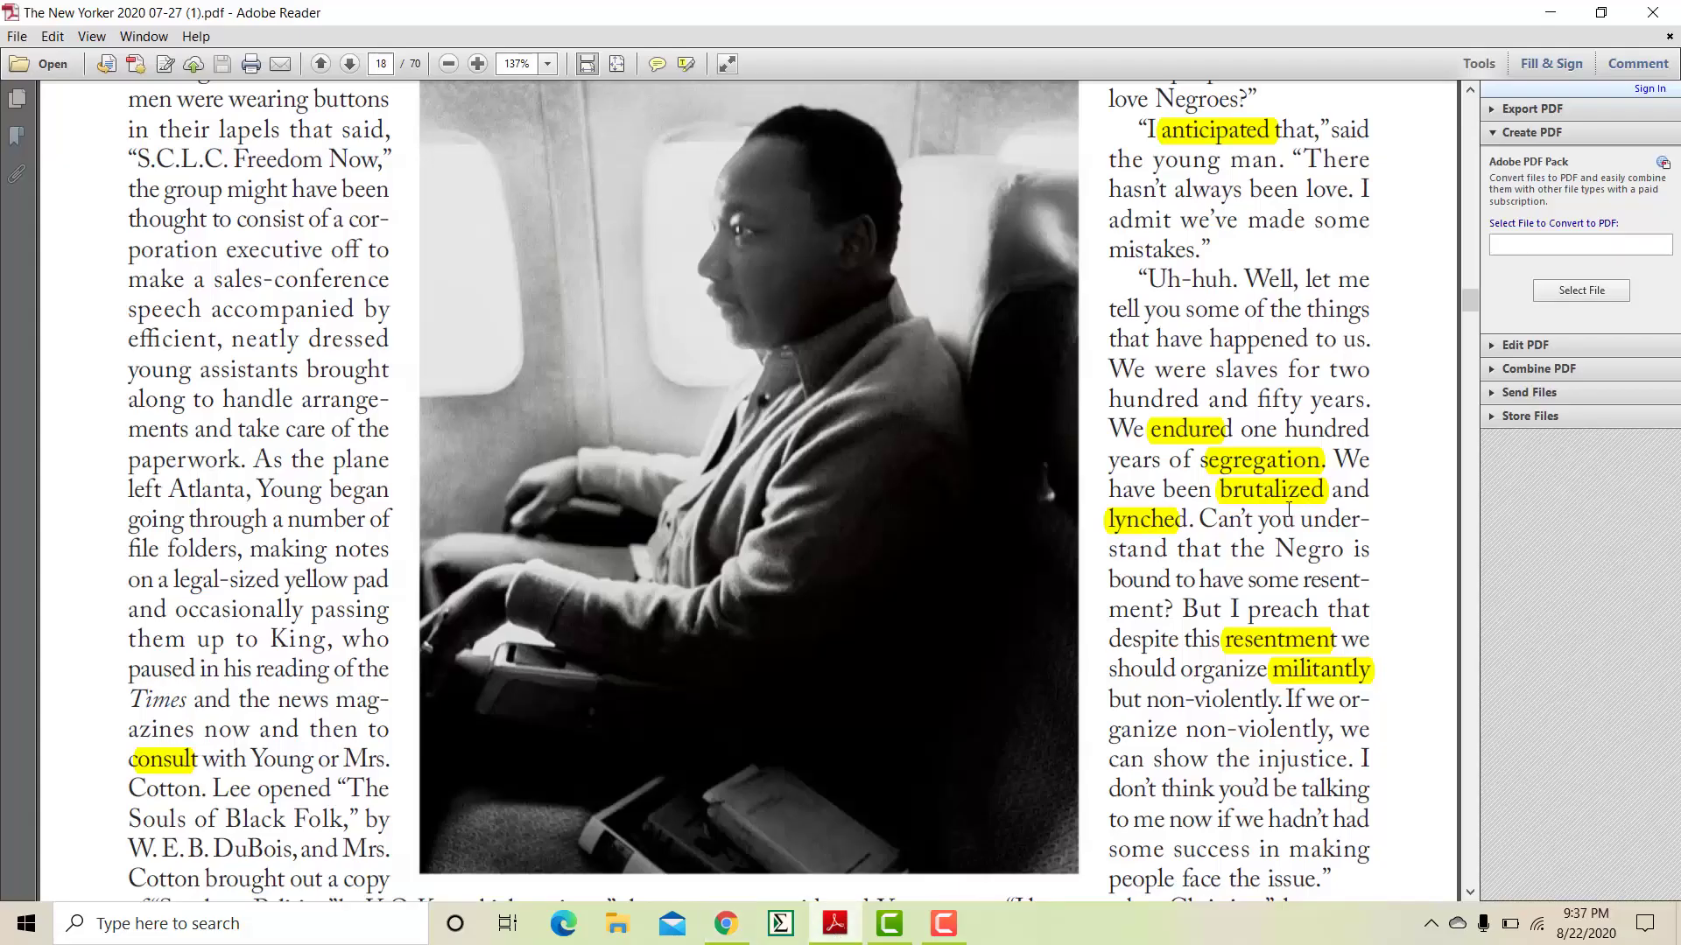
left_click(726, 923)
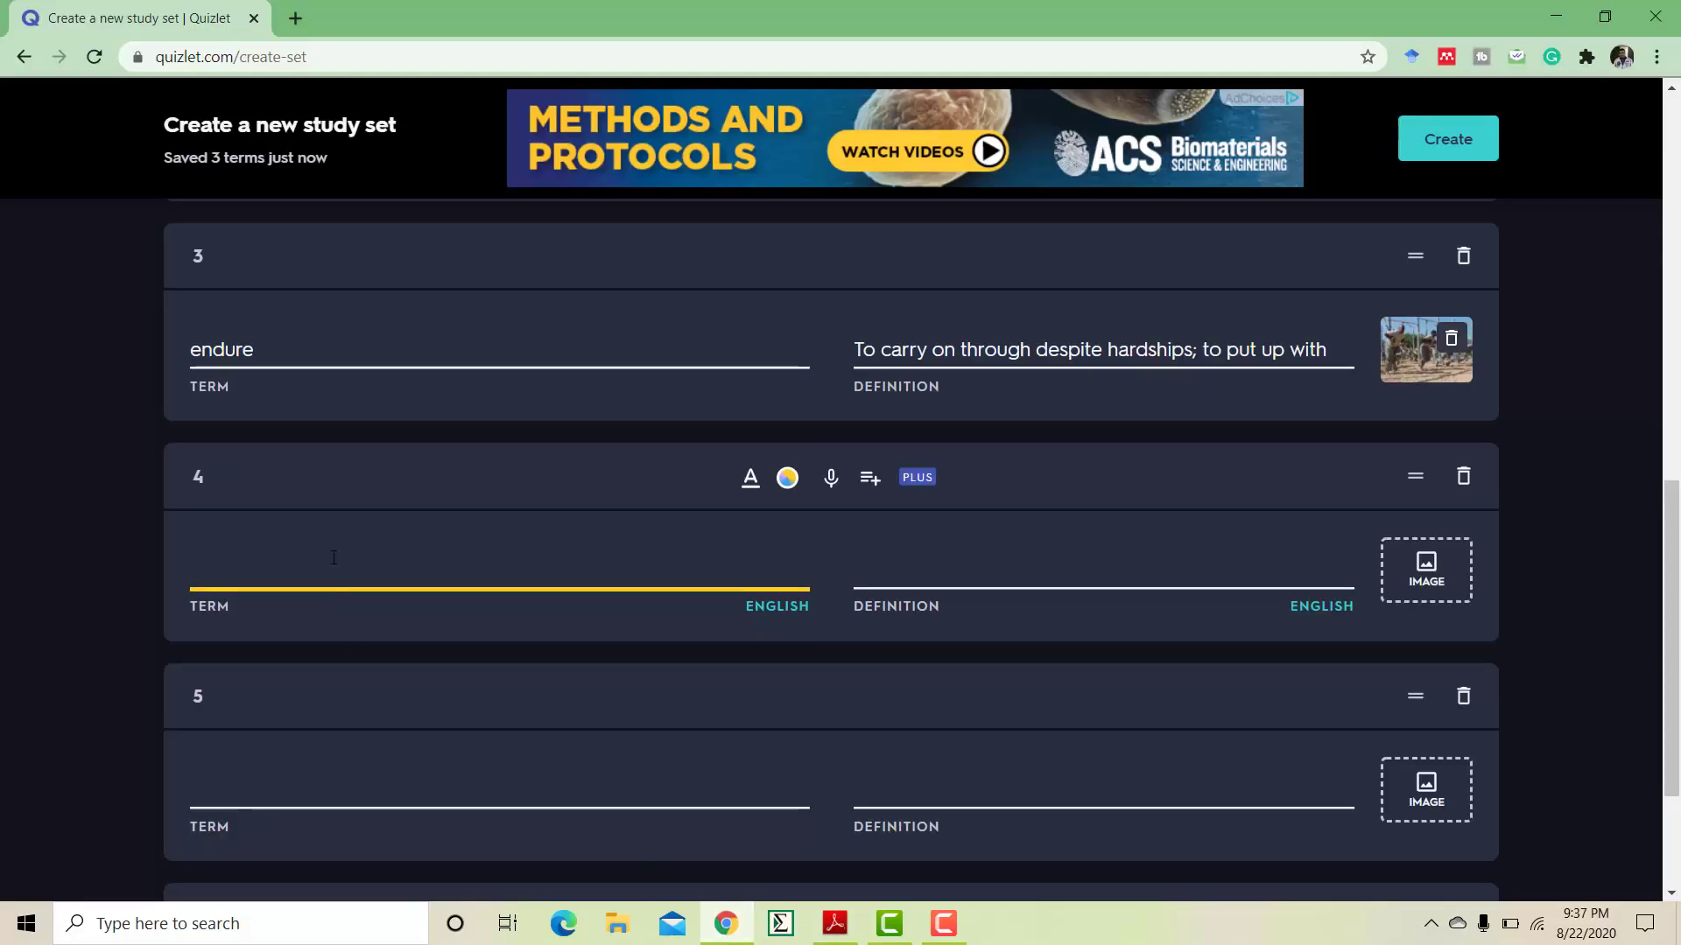
type("bruta")
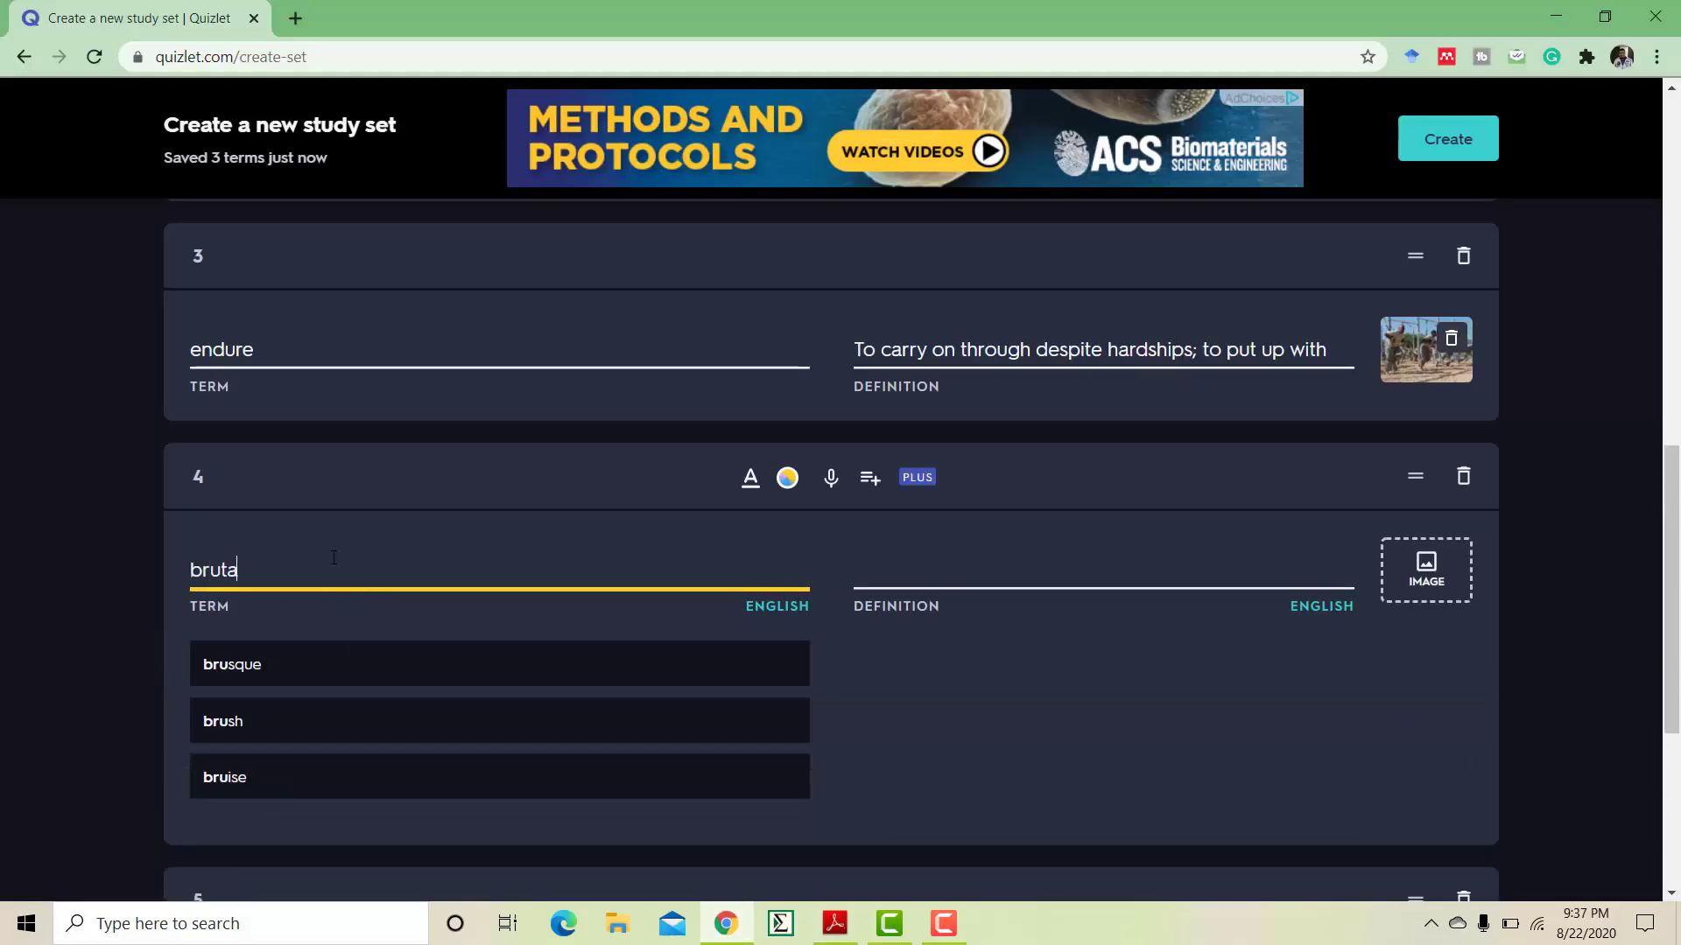
type("lized")
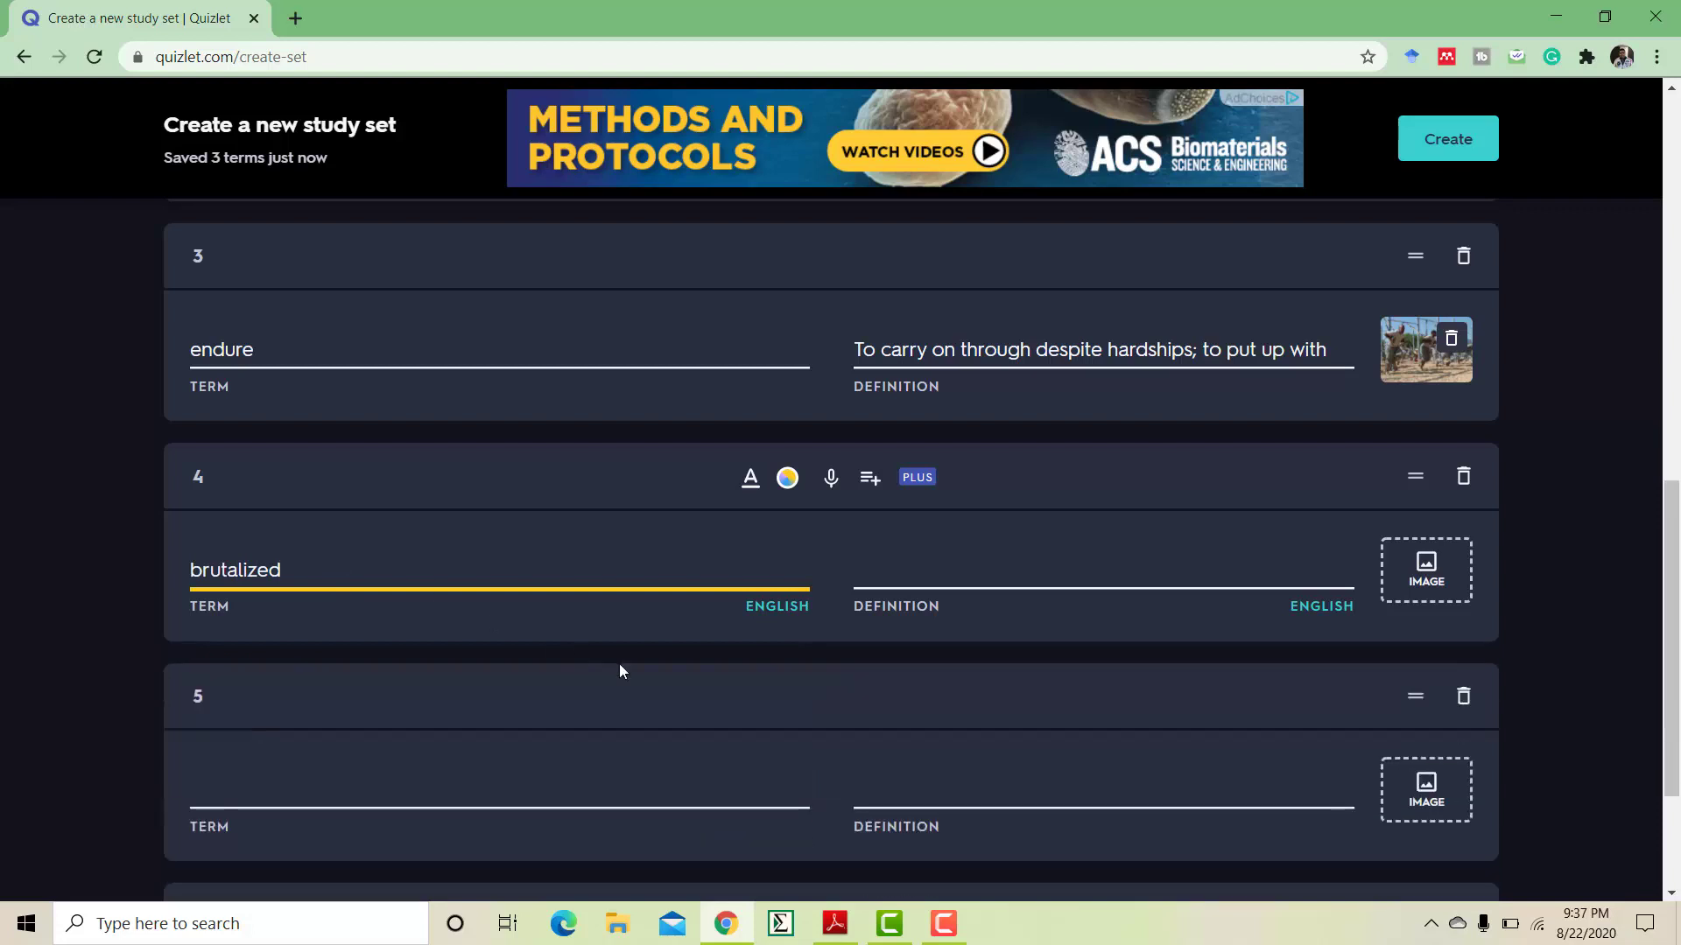
- Give card 4 the suggested definition "attacked in a savage or violent way" and add the image of the angry girl
left_click(952, 575)
scroll(686, 682, "down", 1)
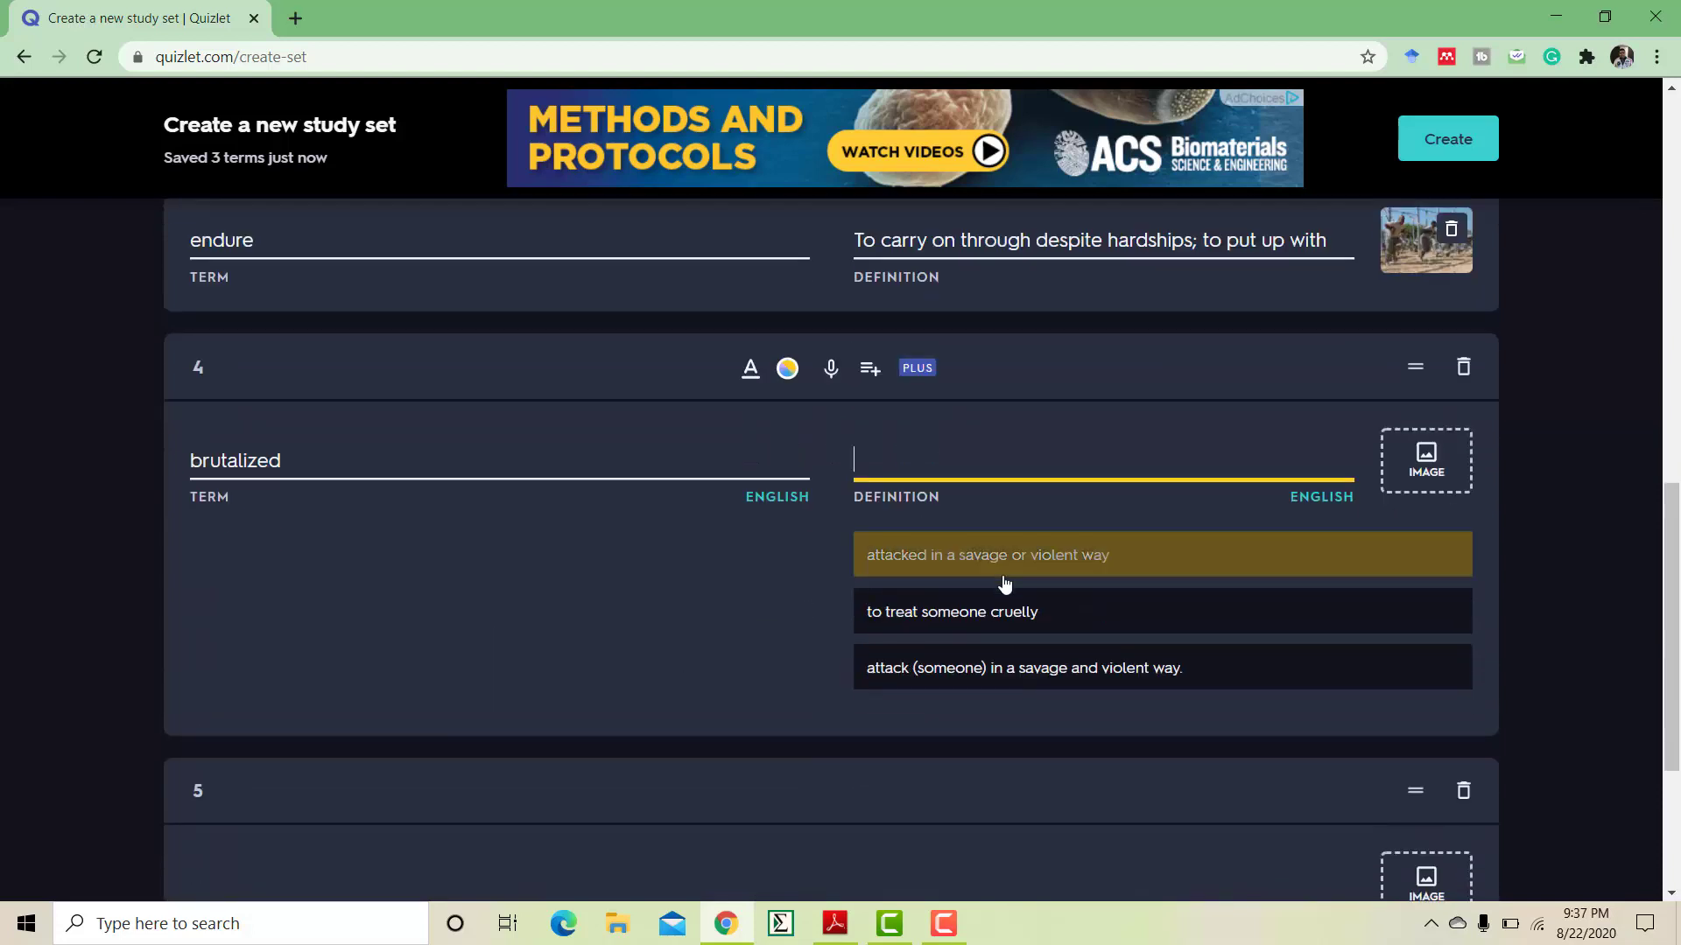
left_click(1035, 569)
left_click(1453, 464)
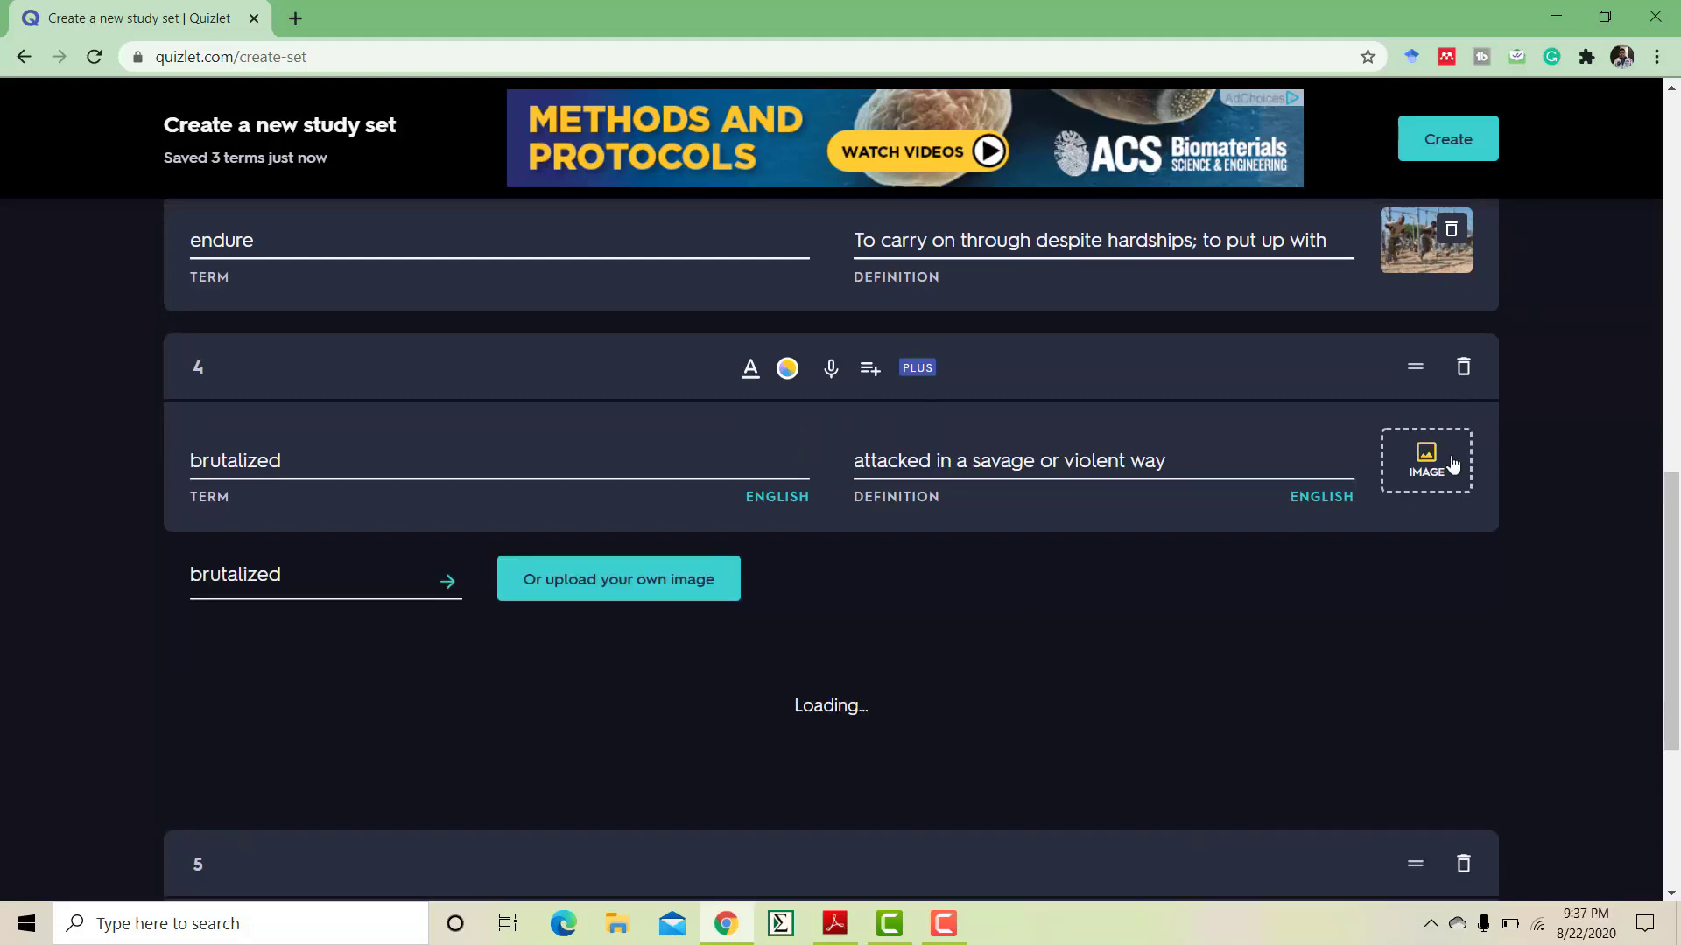
scroll(841, 661, "down", 2)
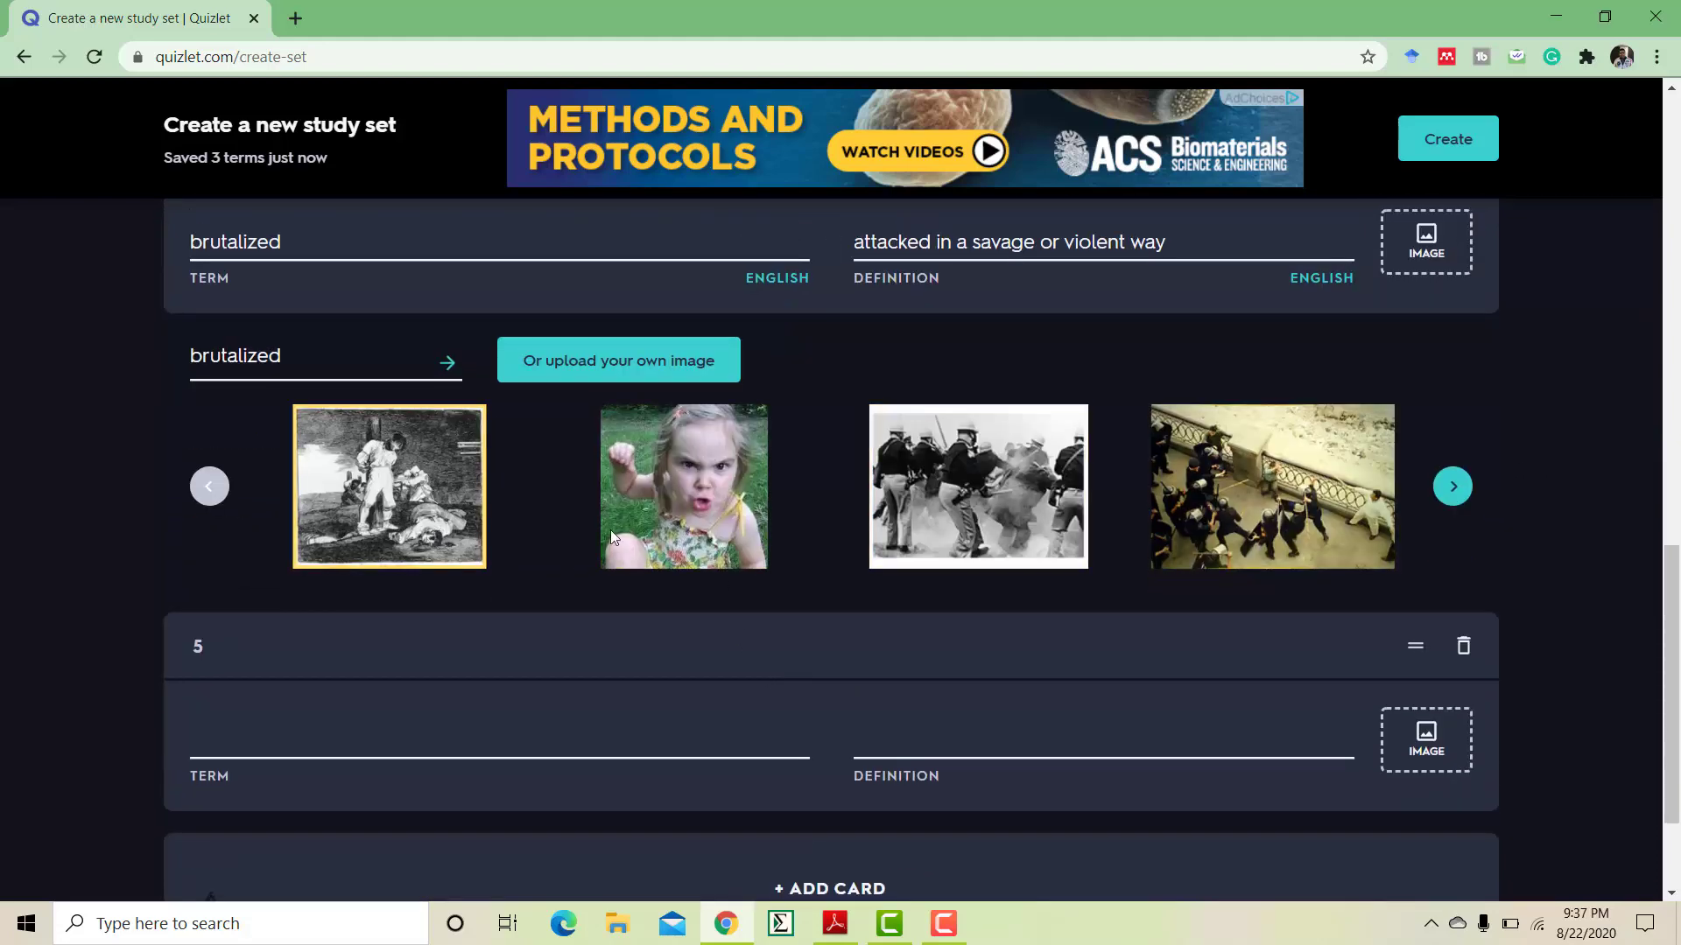
left_click(682, 487)
- Check the article in Adobe Reader for a further highlighted word and enter the suggested term "Lynched" on card 5 in Chrome
left_click(501, 554)
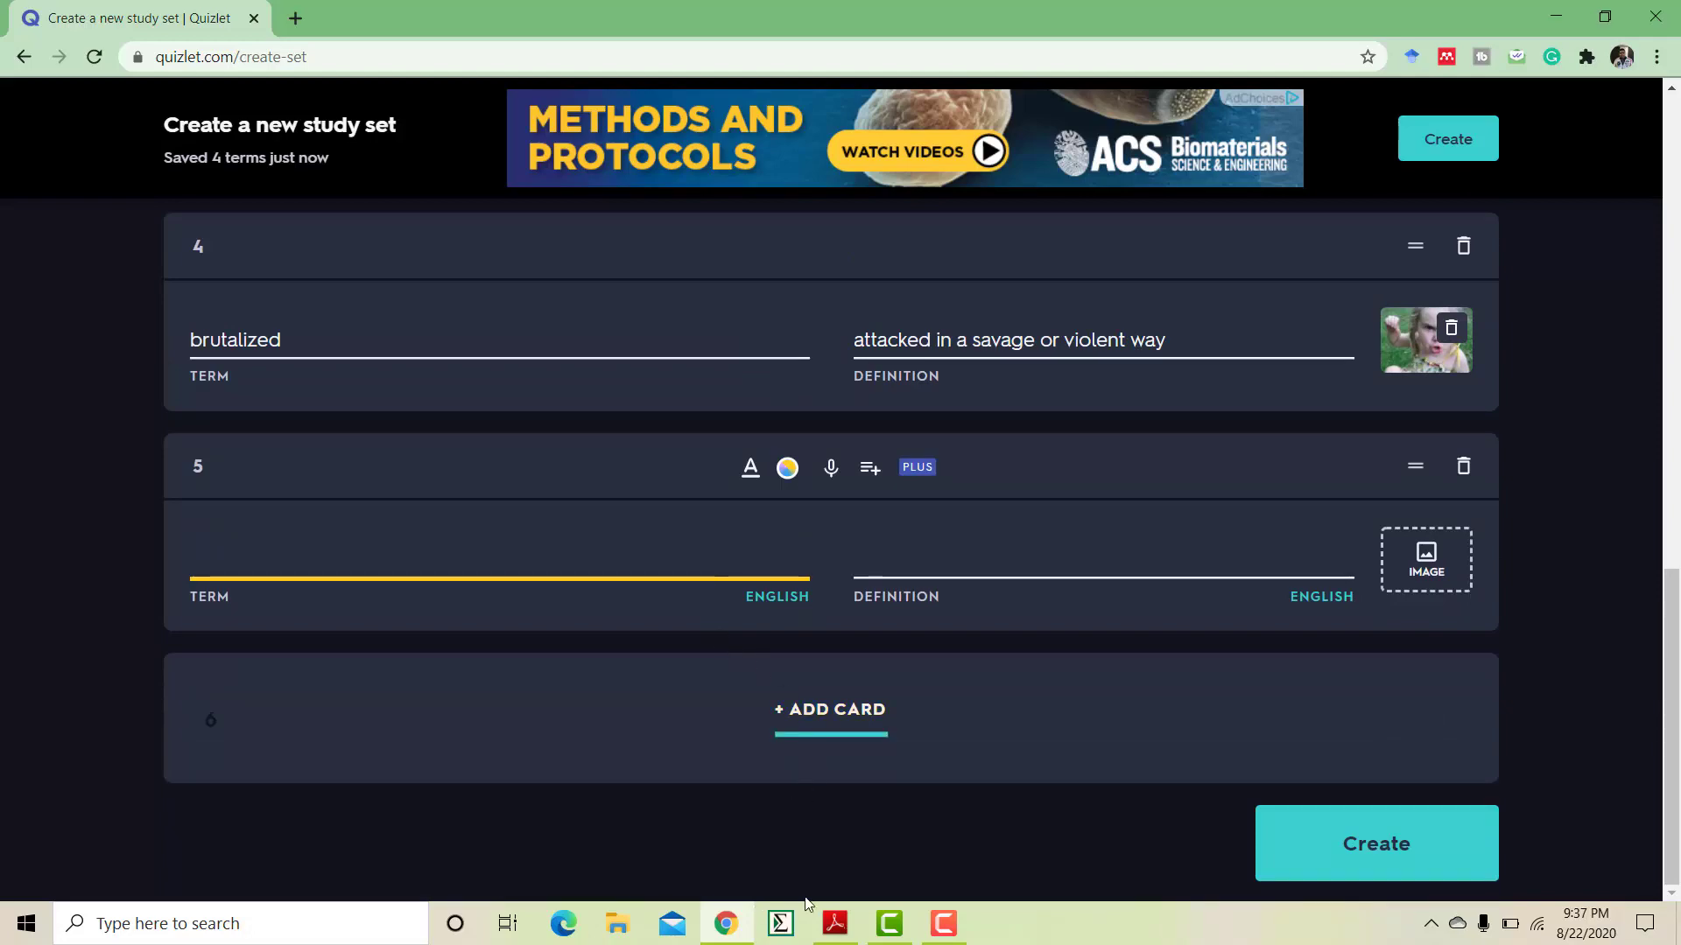
left_click(834, 923)
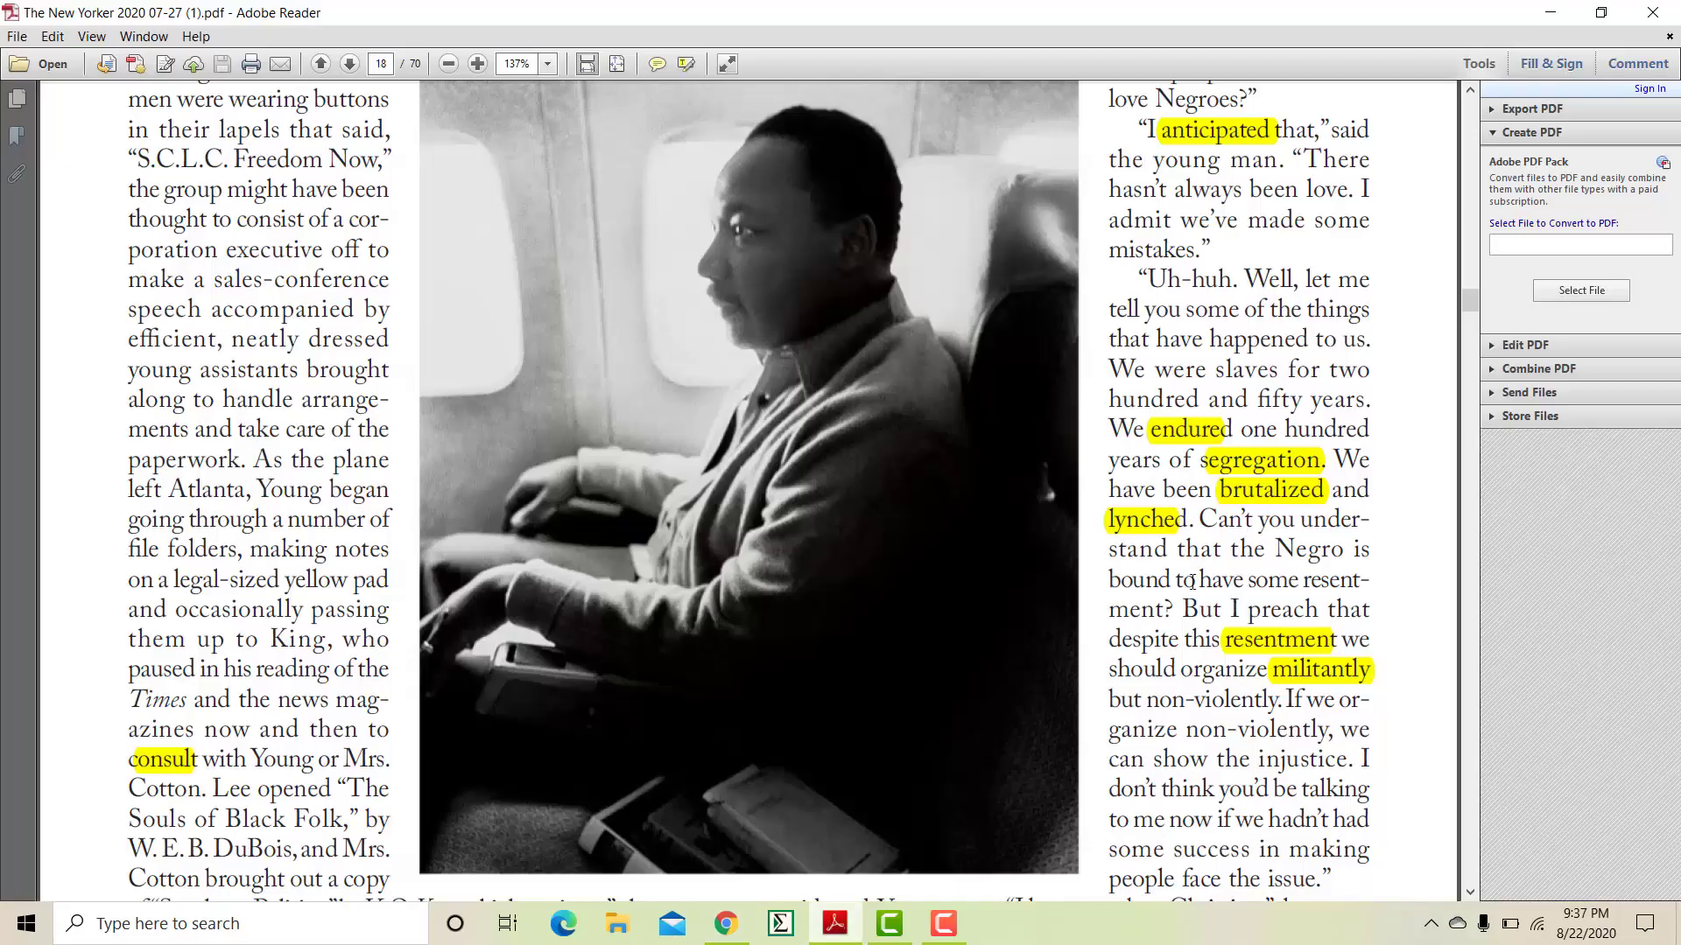
left_click(726, 923)
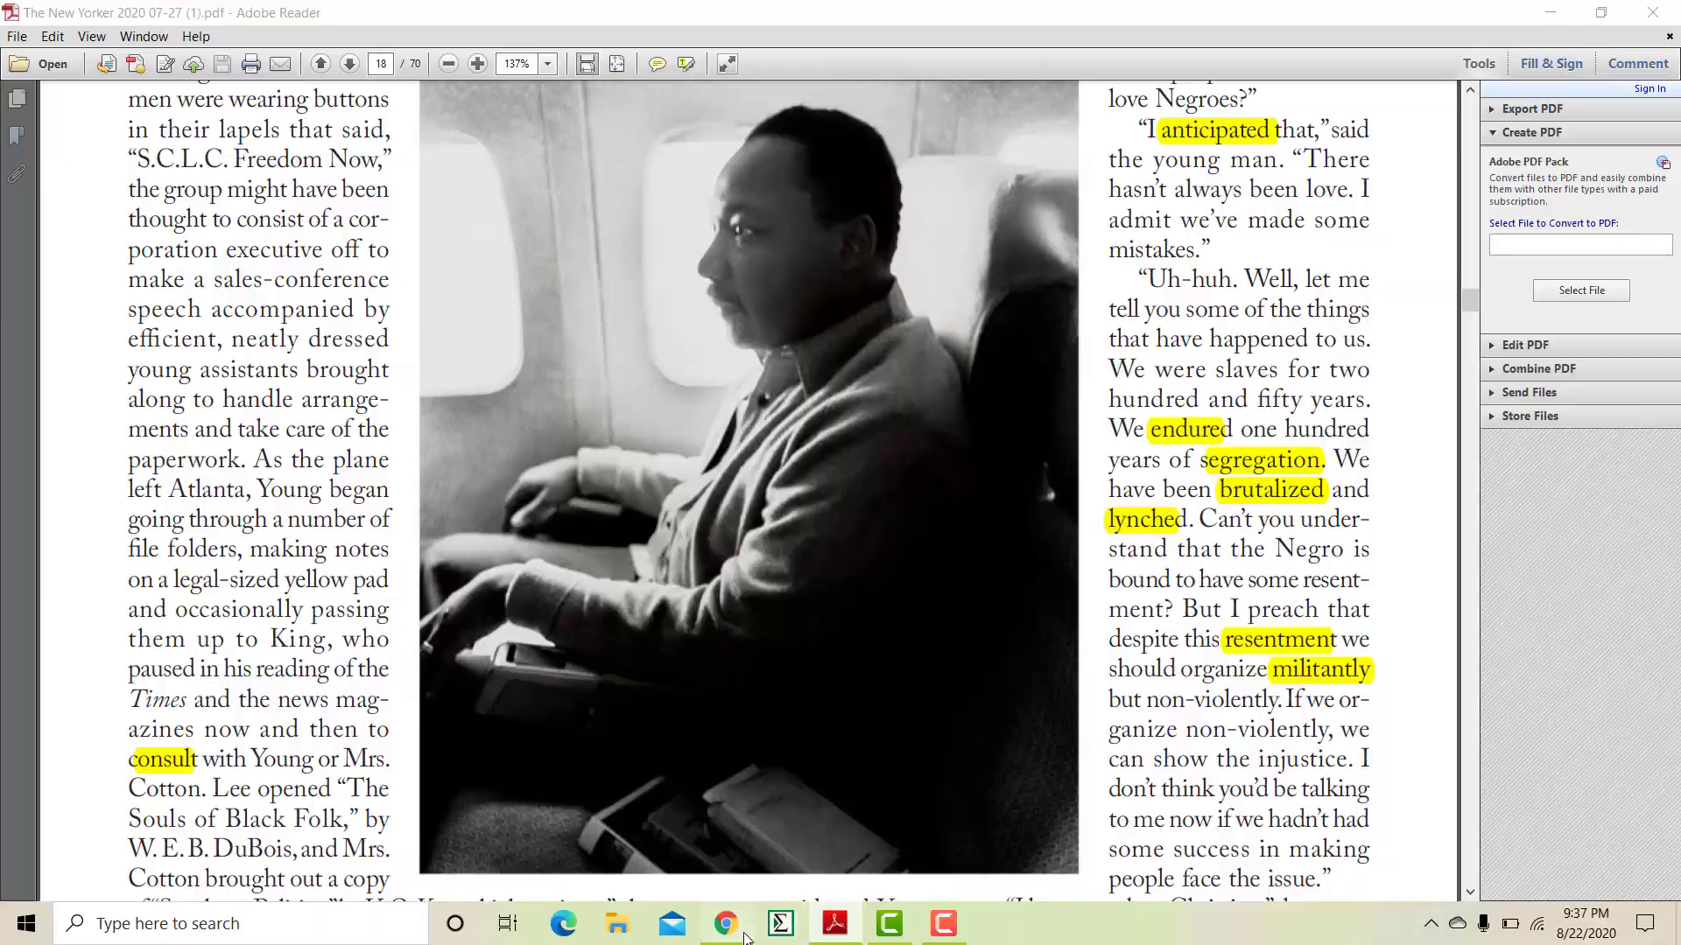
type("lynched")
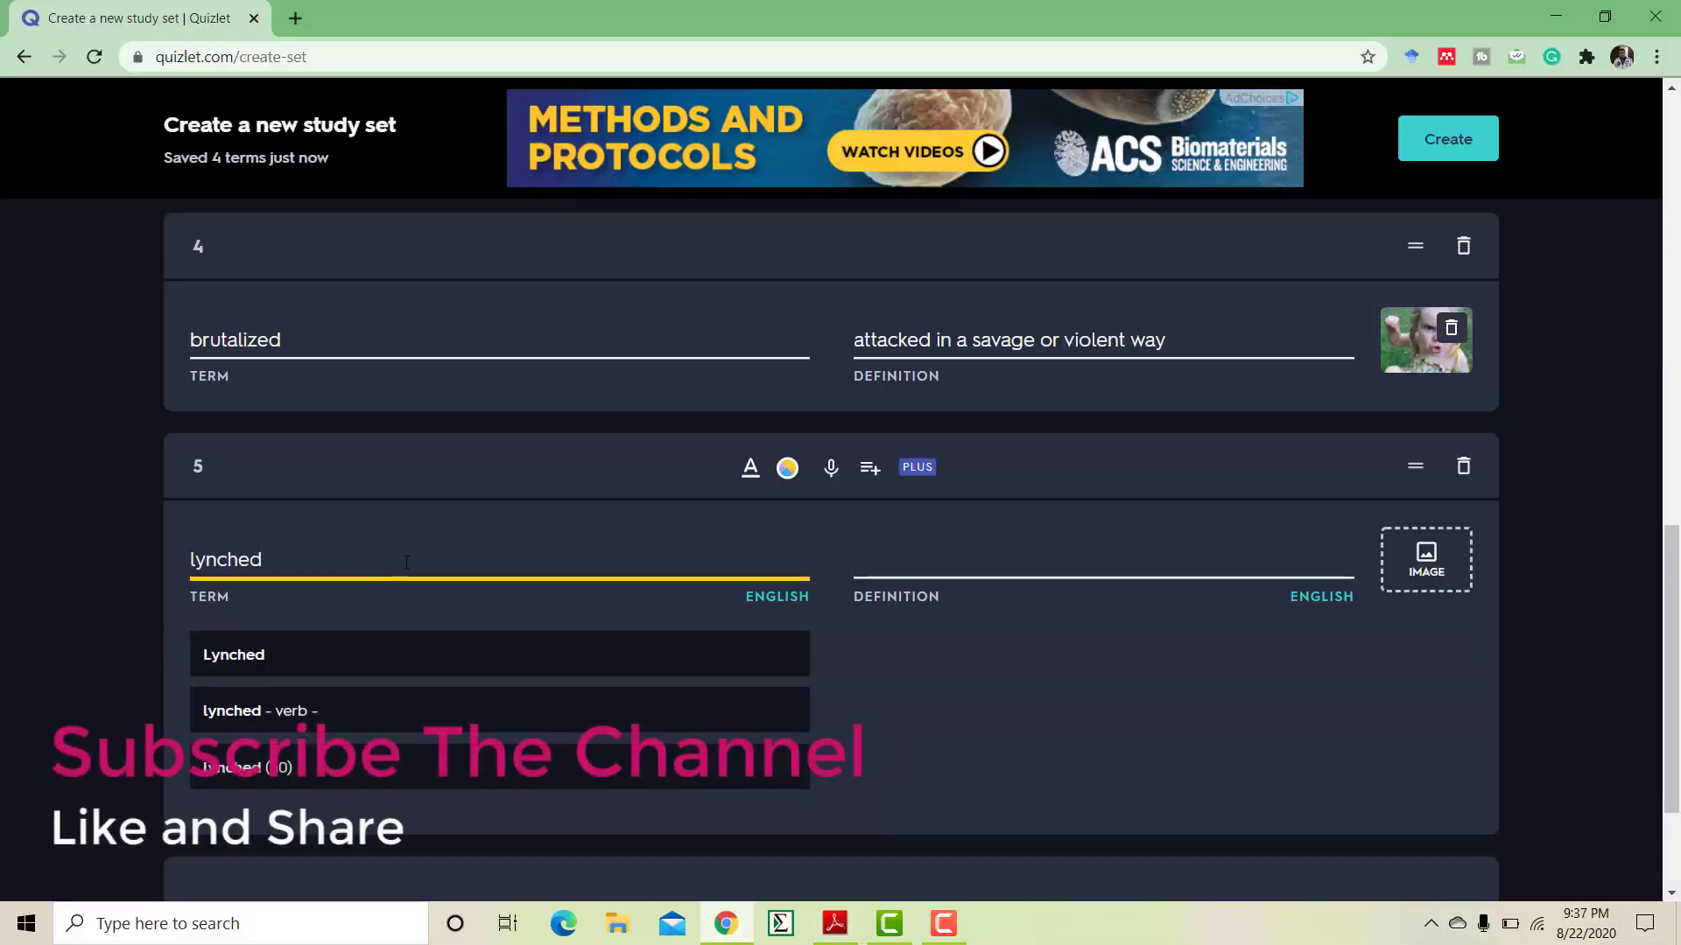
left_click(374, 648)
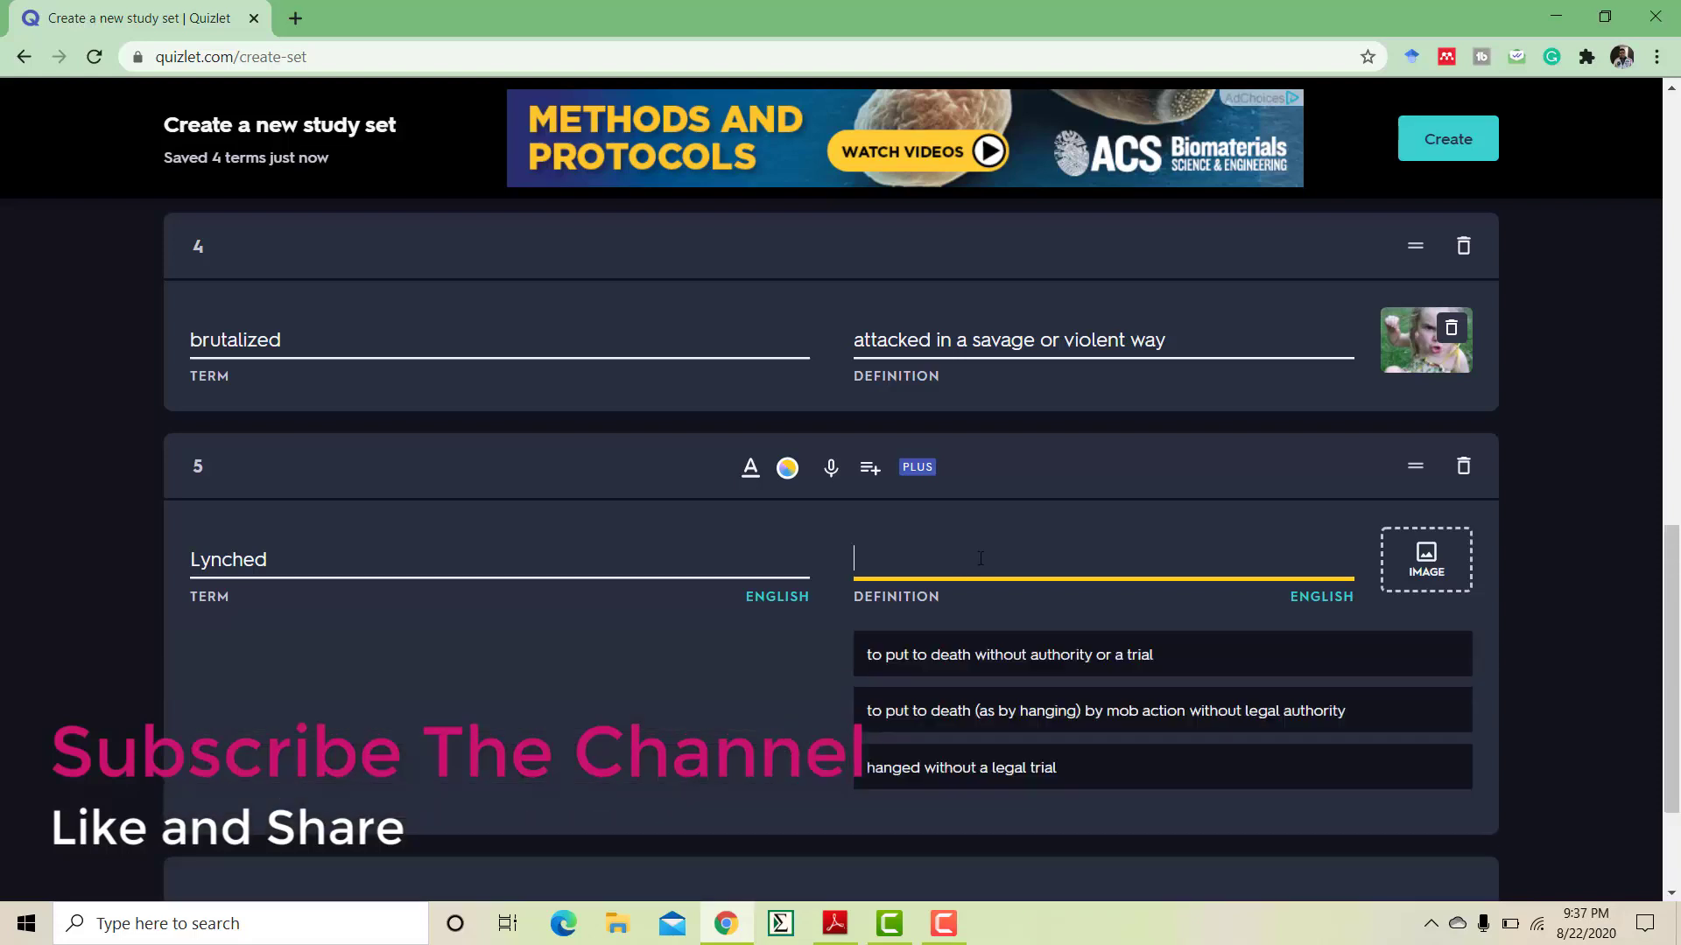
- Give card 5 the suggested definition "to put to death without authority or a trial" and add the engraving of a crowd
left_click(1003, 670)
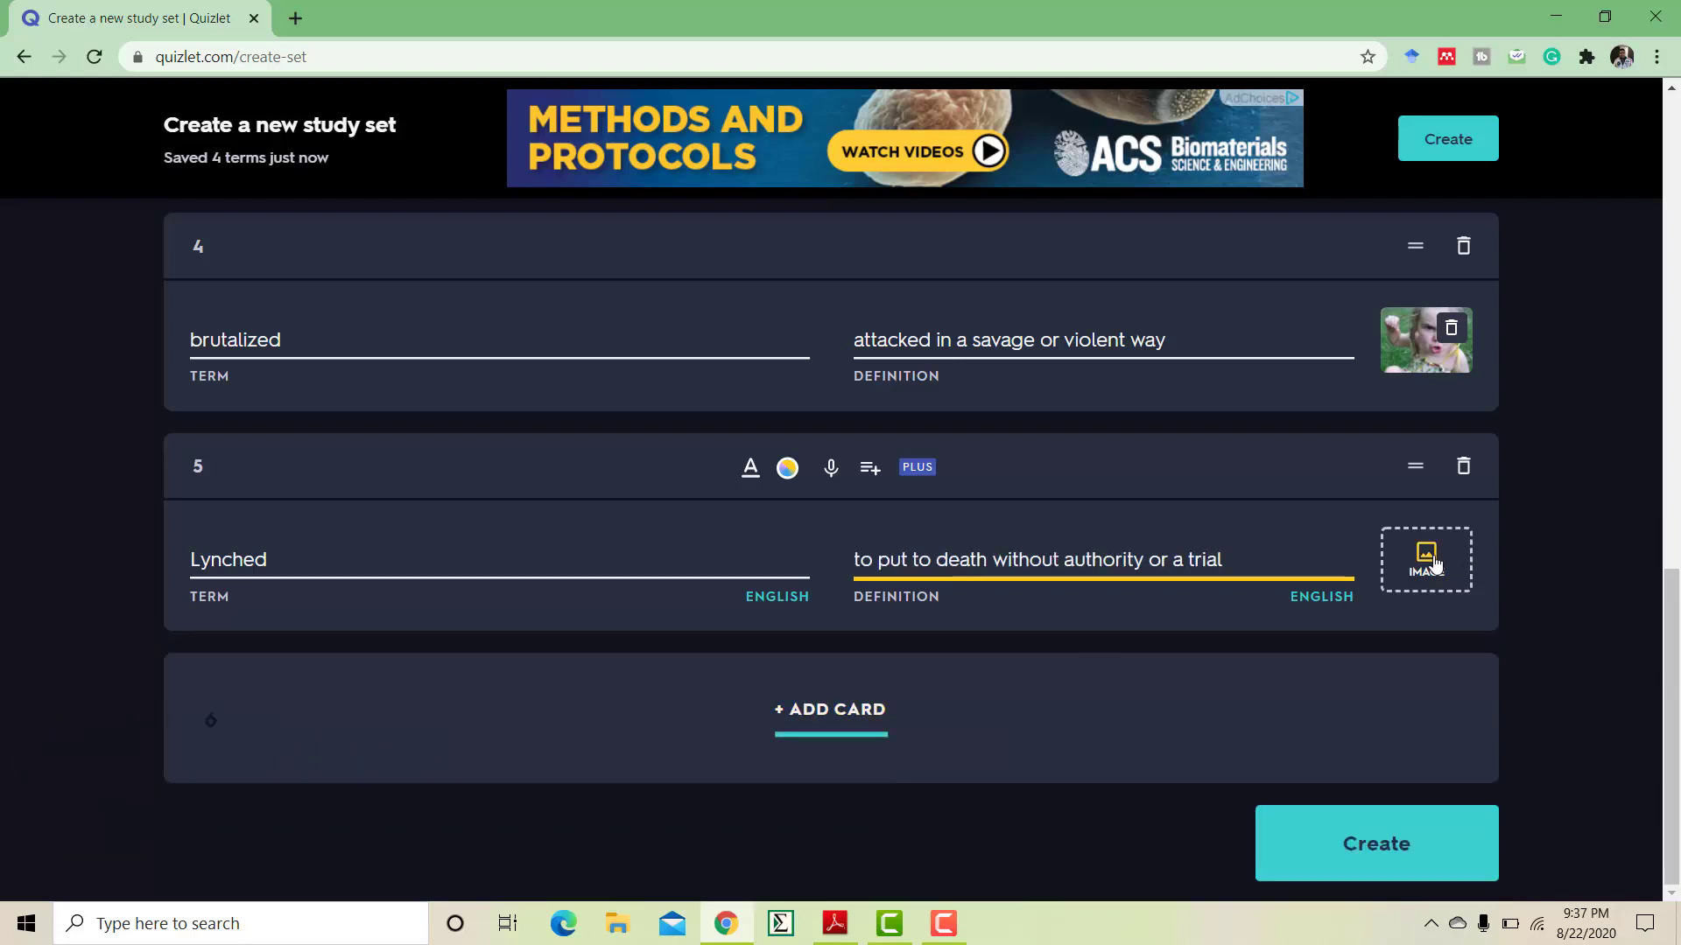
left_click(1431, 561)
scroll(922, 647, "down", 2)
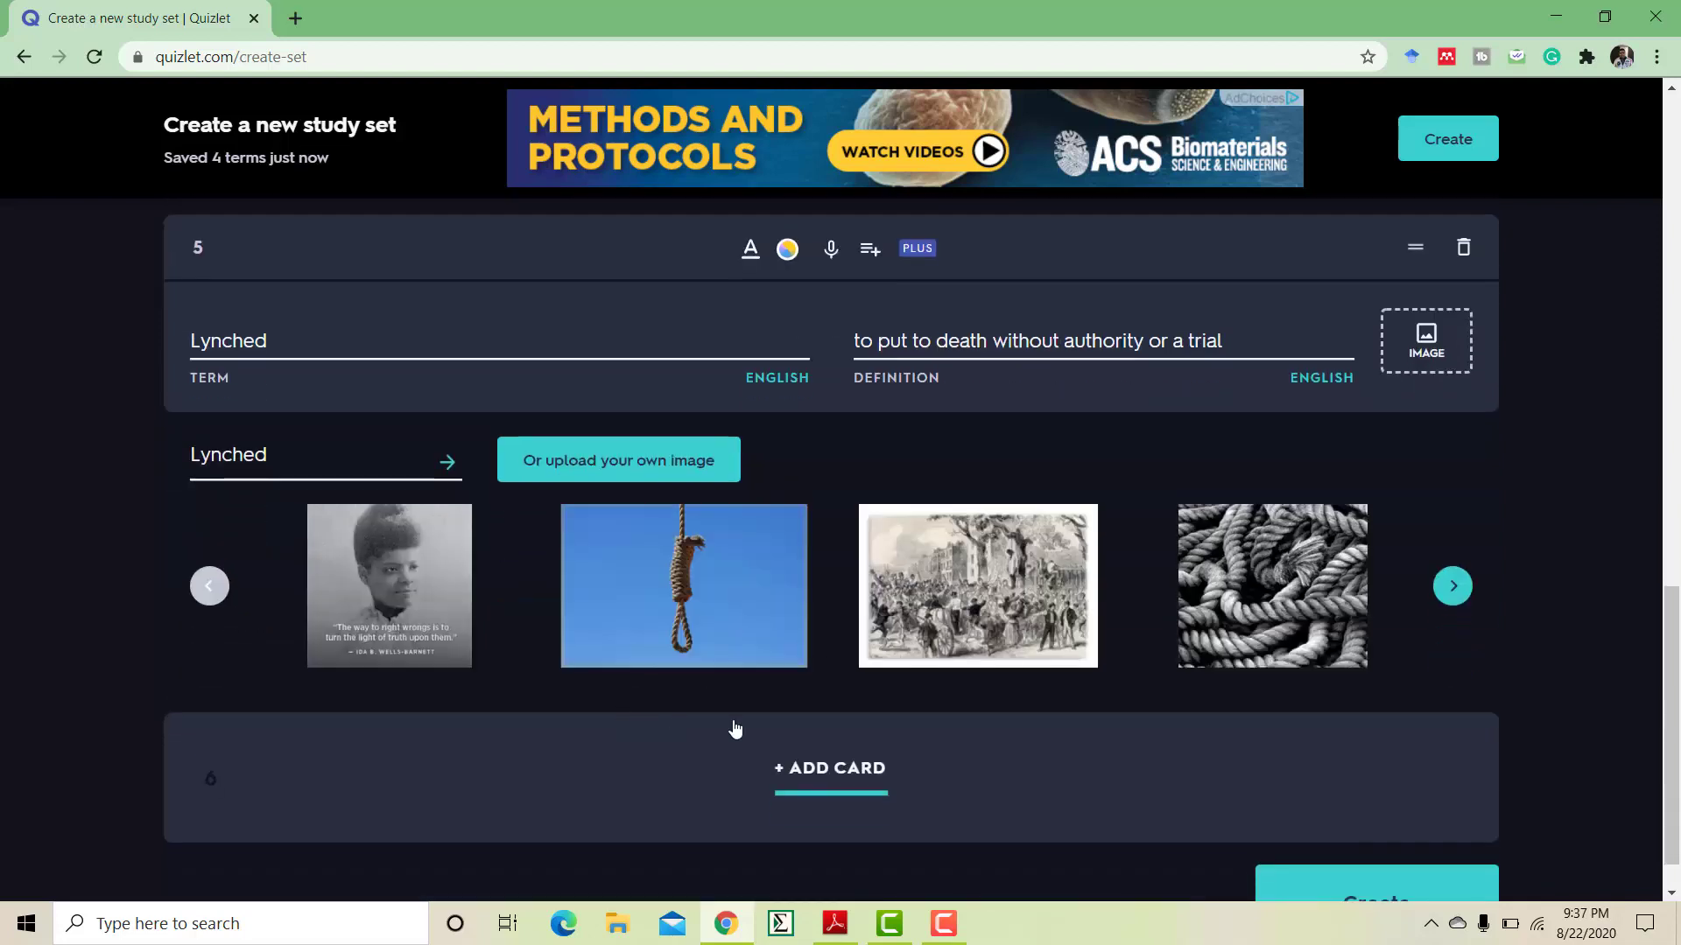
left_click(1032, 610)
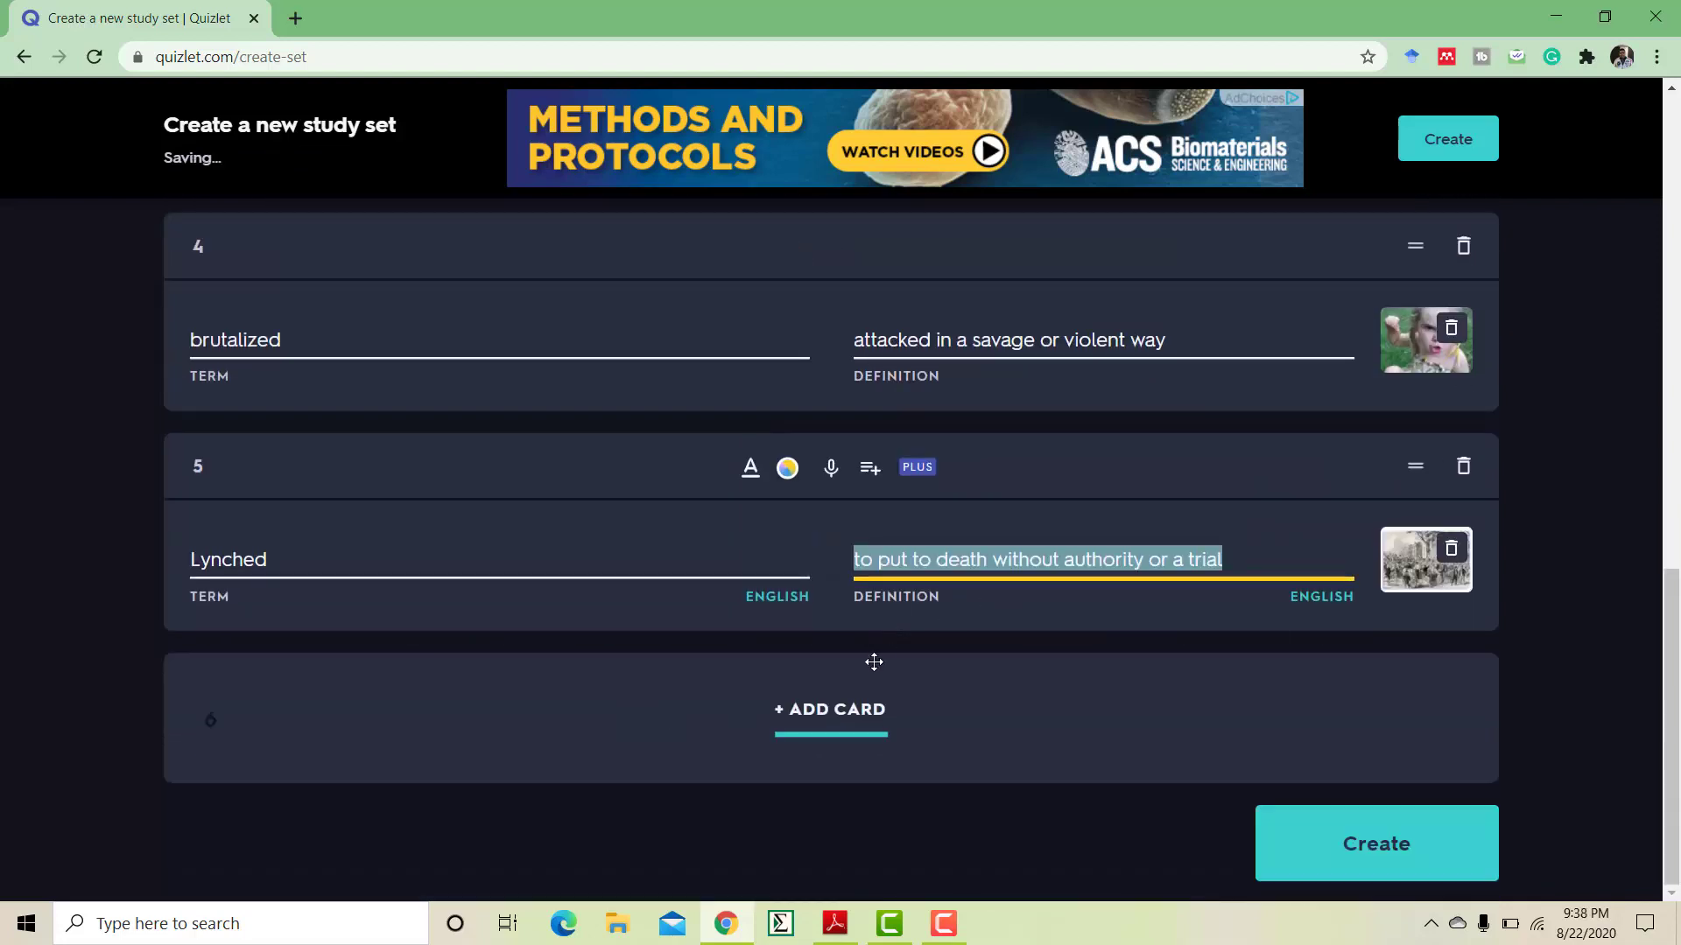
- Add a blank card 6 and create the study set after reviewing the completed cards
left_click(818, 713)
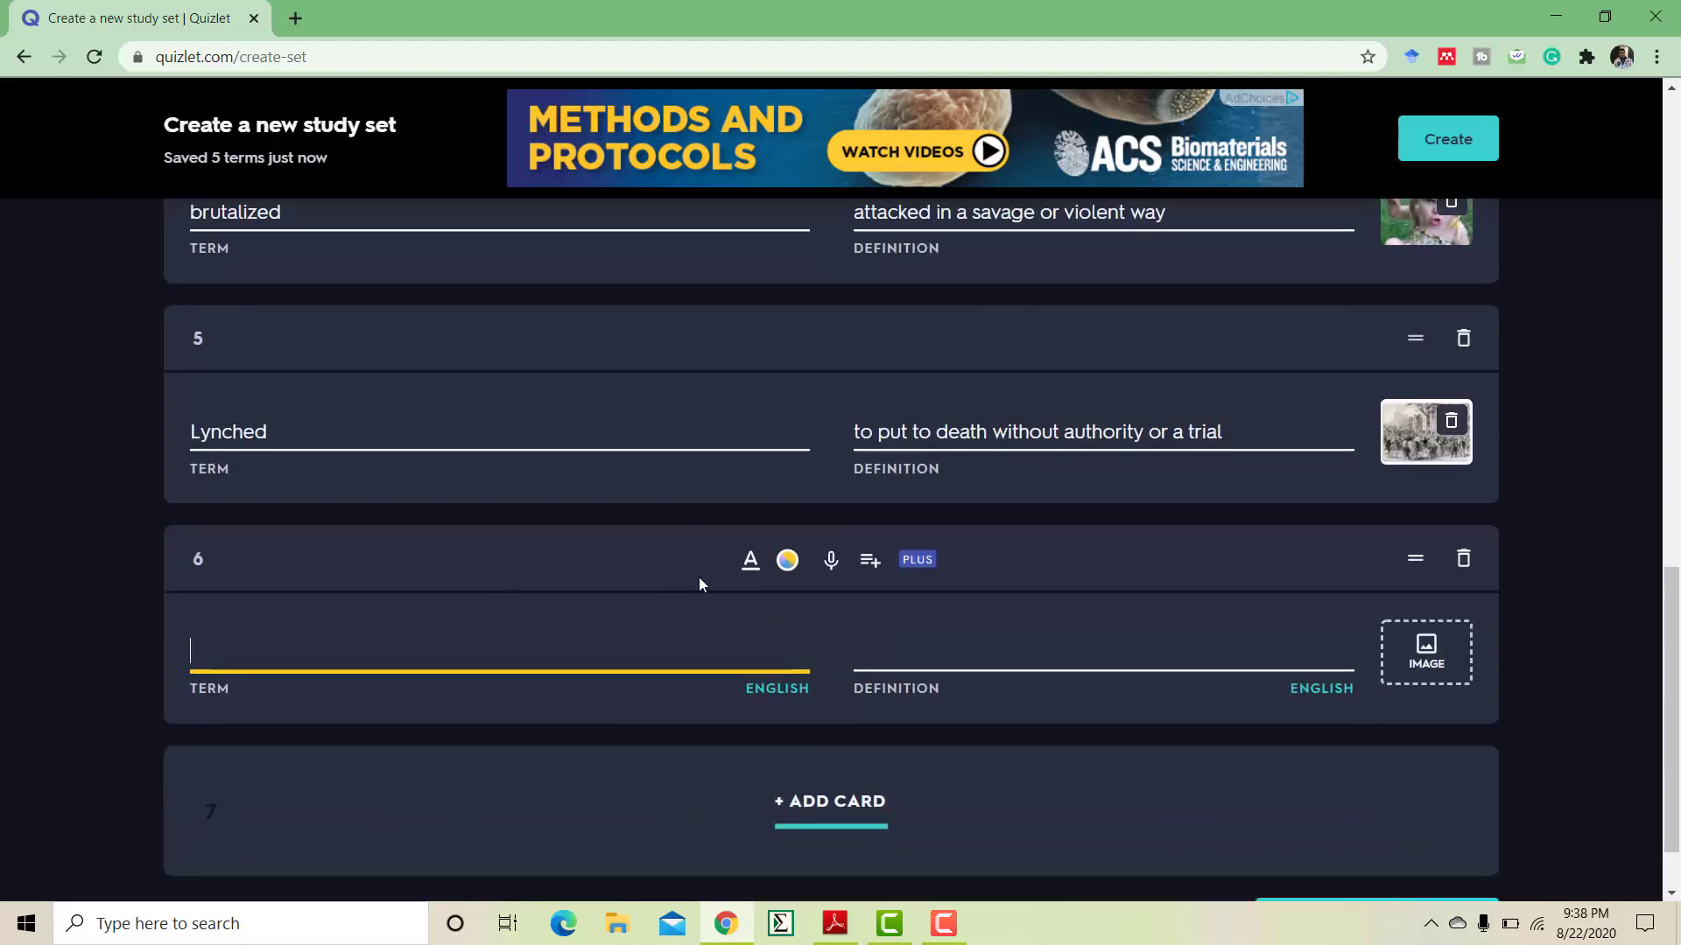
scroll(558, 555, "up", 10)
scroll(574, 536, "down", 5)
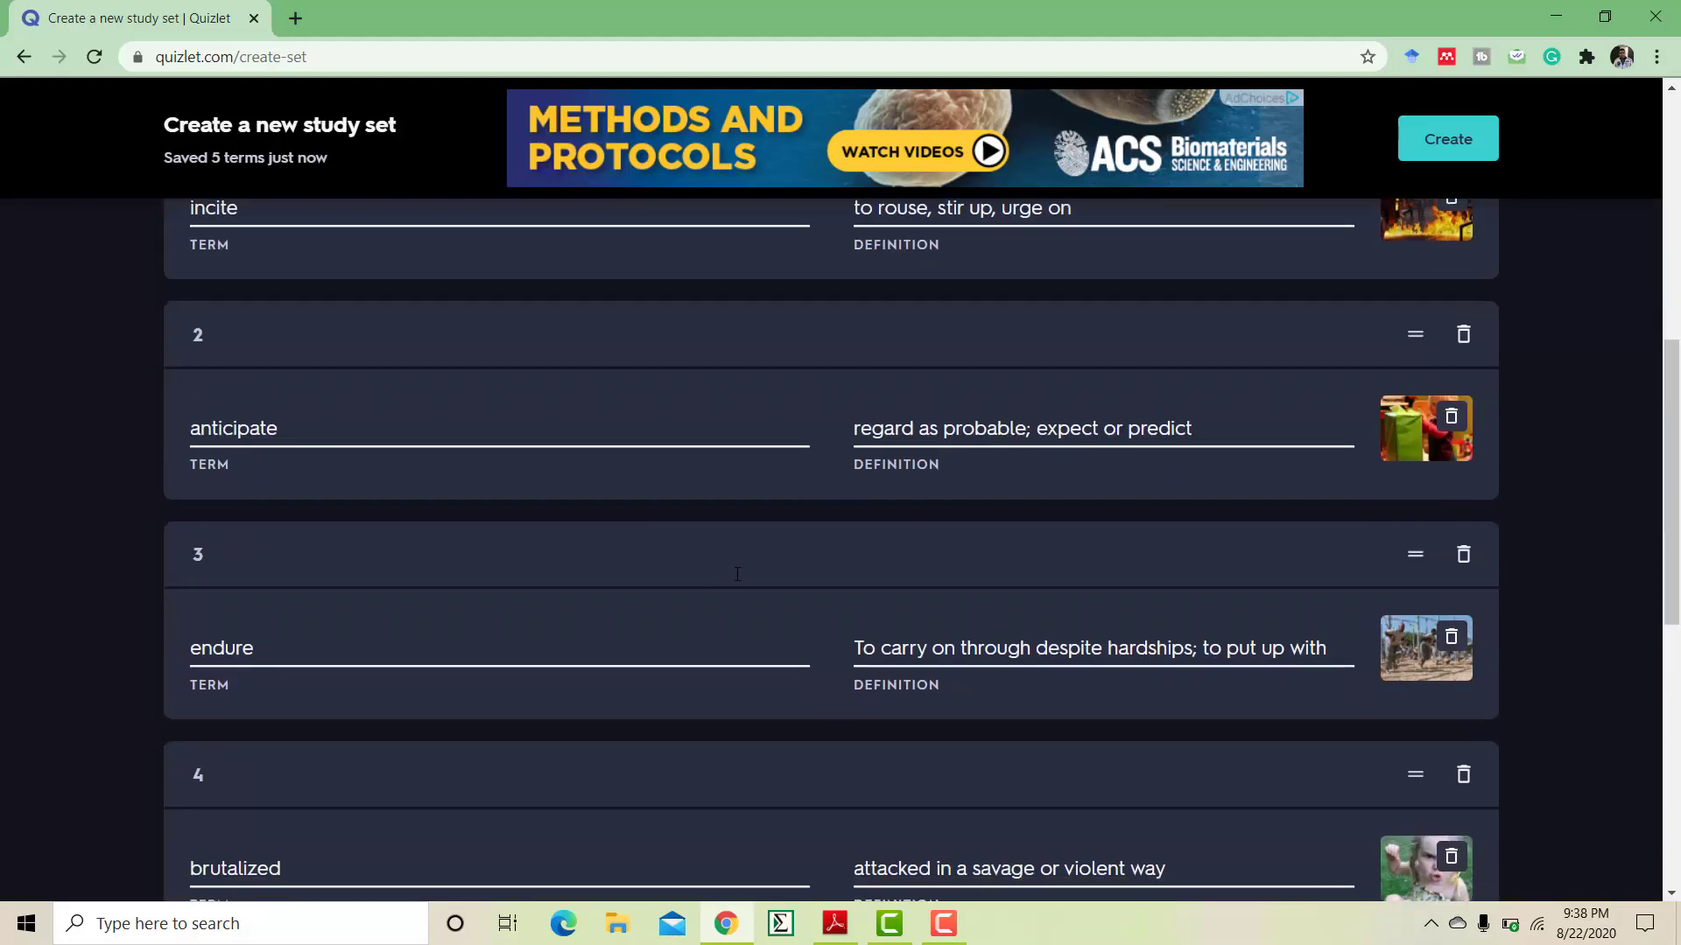
scroll(737, 574, "down", 8)
left_click(1384, 867)
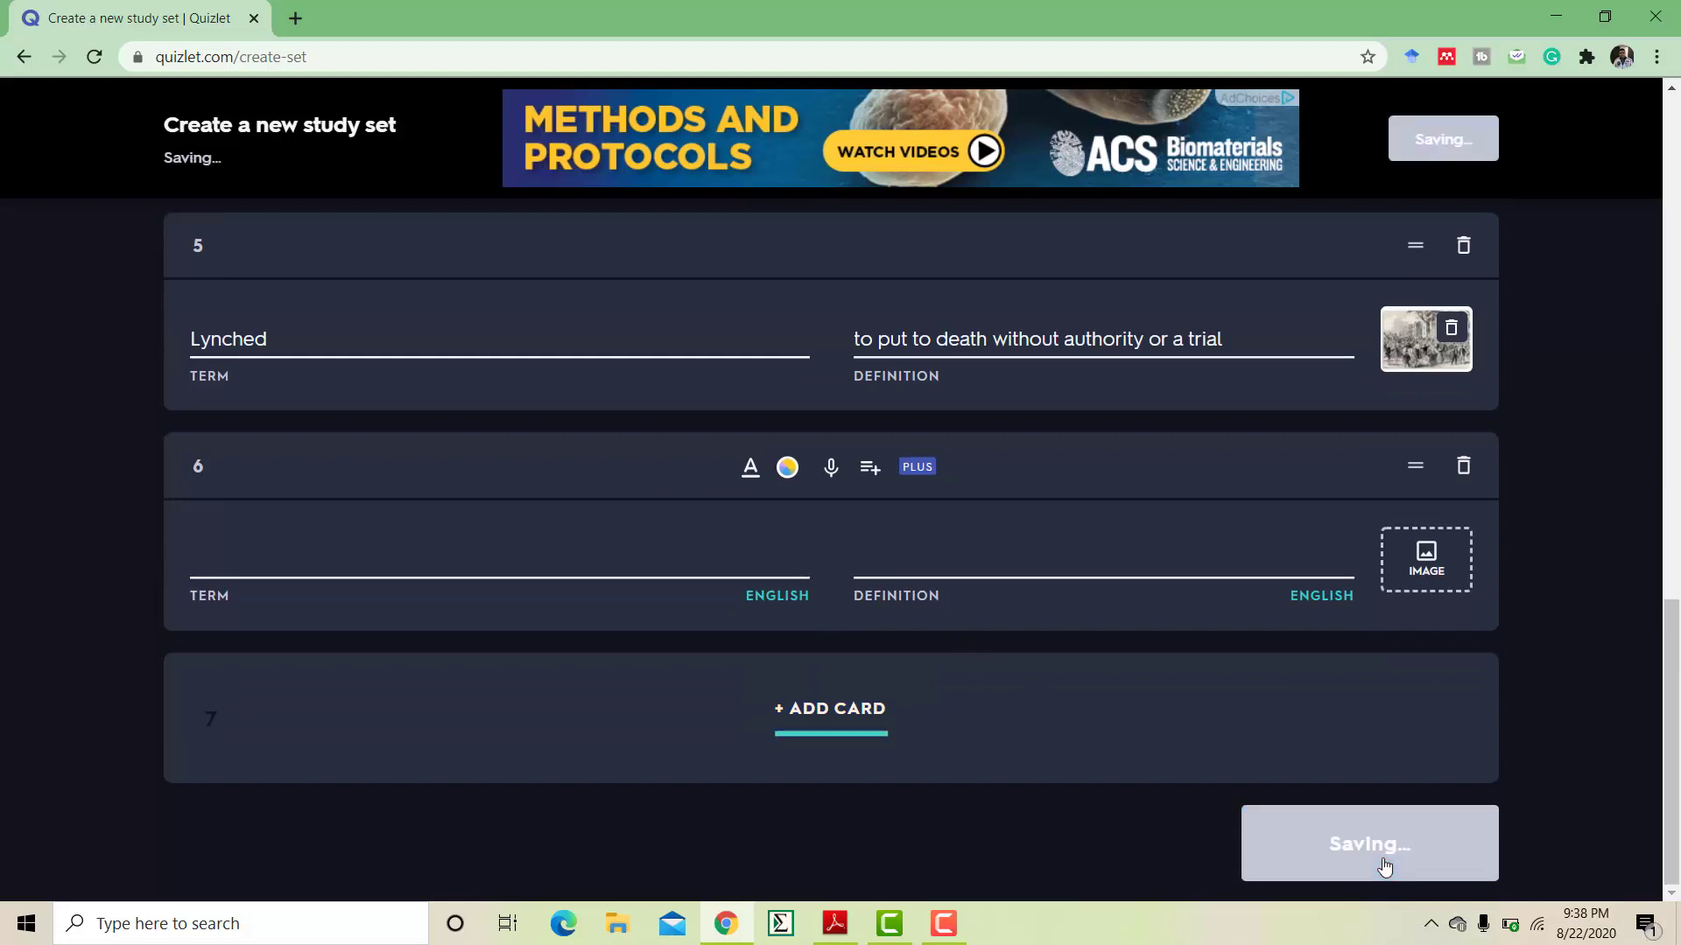